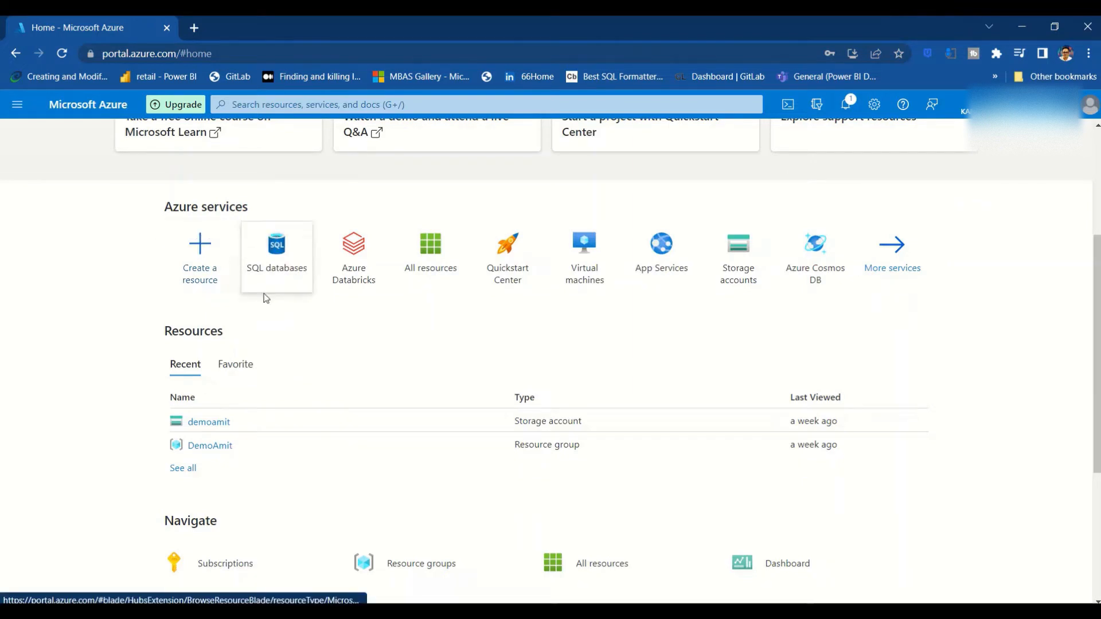
- Start creating a new SQL database under the Free Trial subscription and assign it to the DemoAmit resource group
left_click(281, 274)
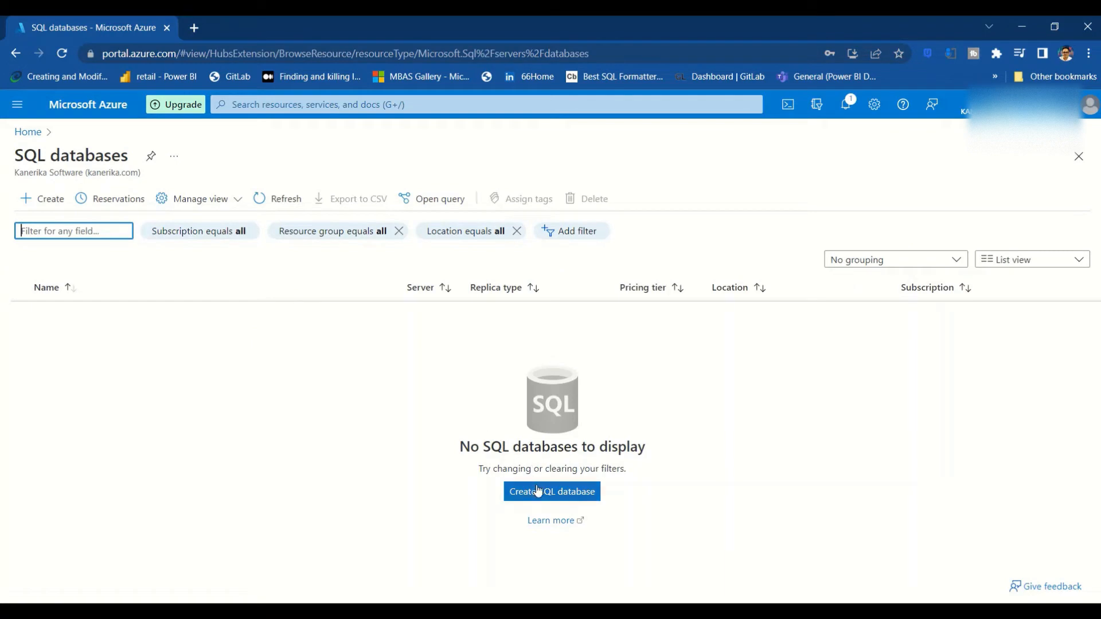
left_click(537, 493)
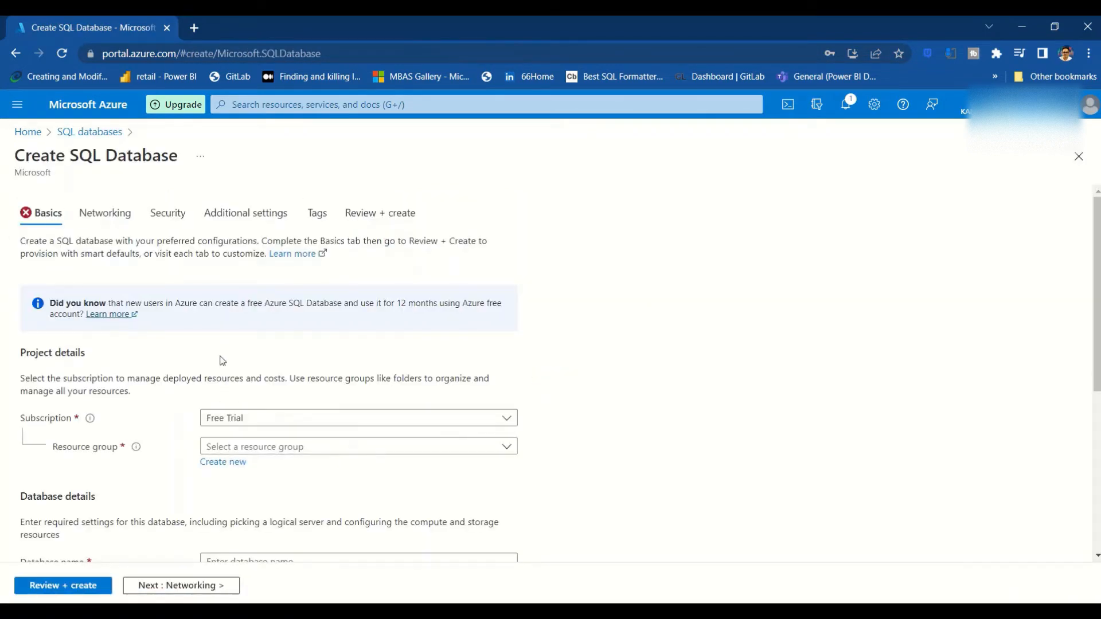
scroll(219, 360, "down", 2)
left_click(224, 379)
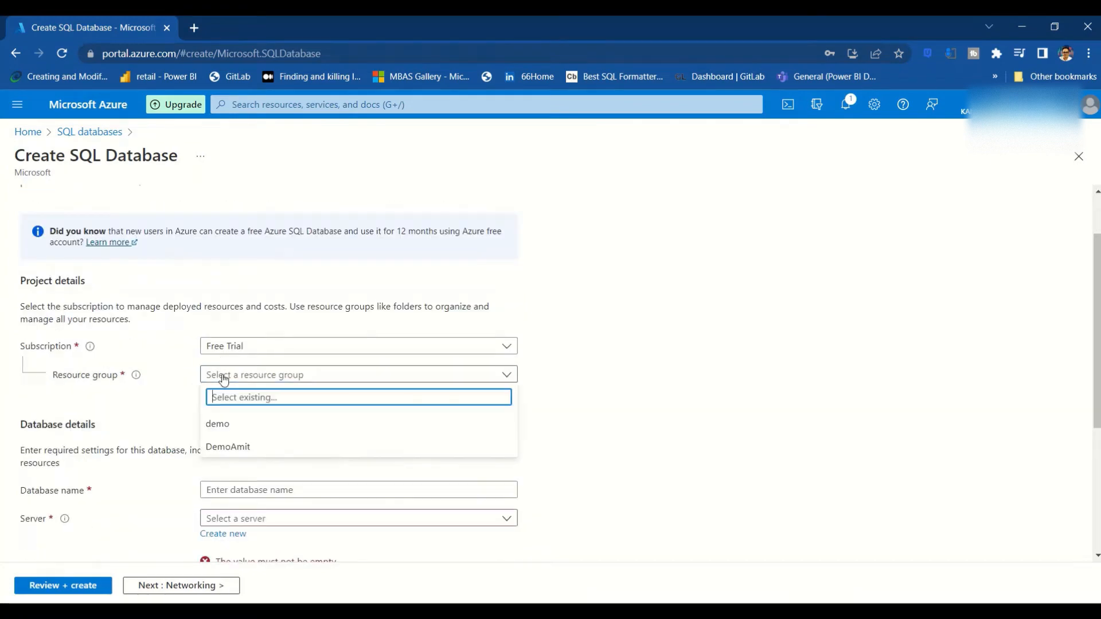
left_click(218, 446)
- Name the new database demo in the database details
scroll(227, 430, "down", 4)
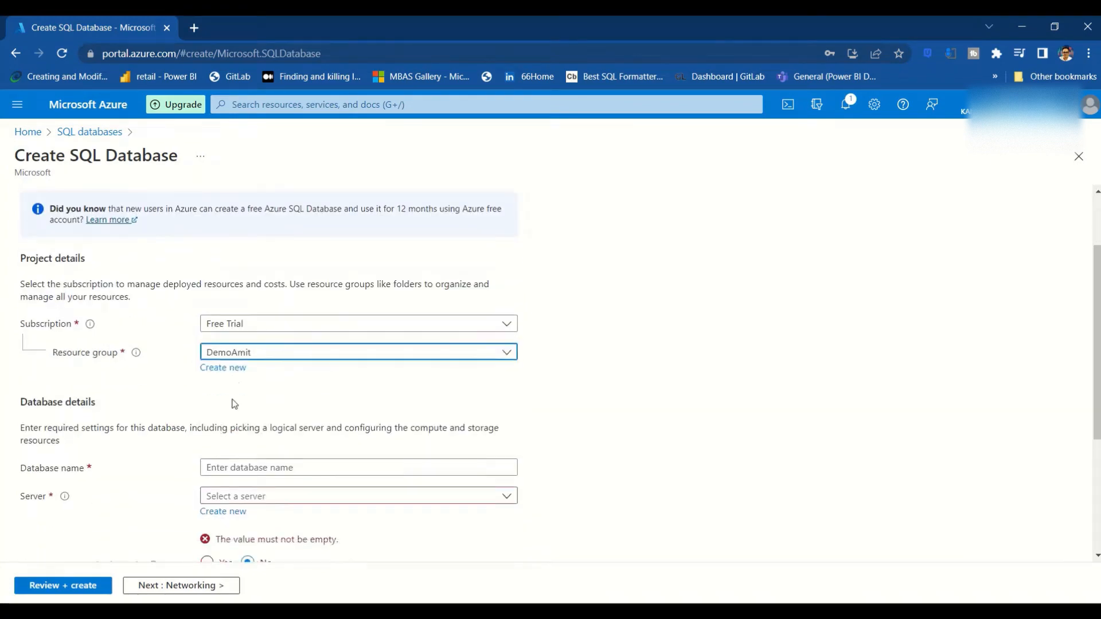
left_click(236, 346)
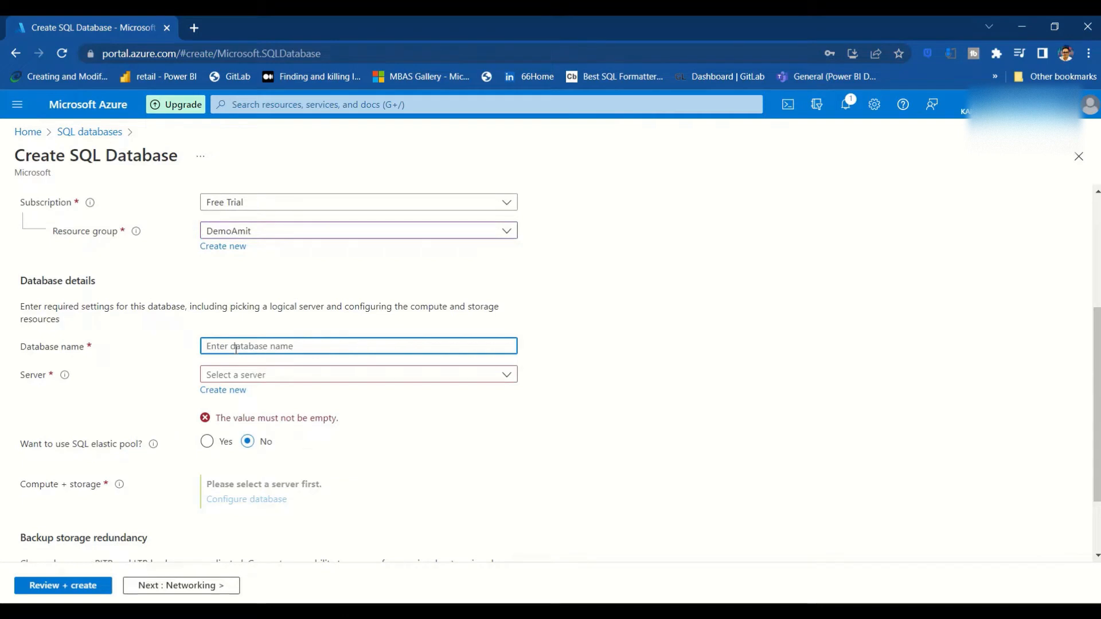
type("demo")
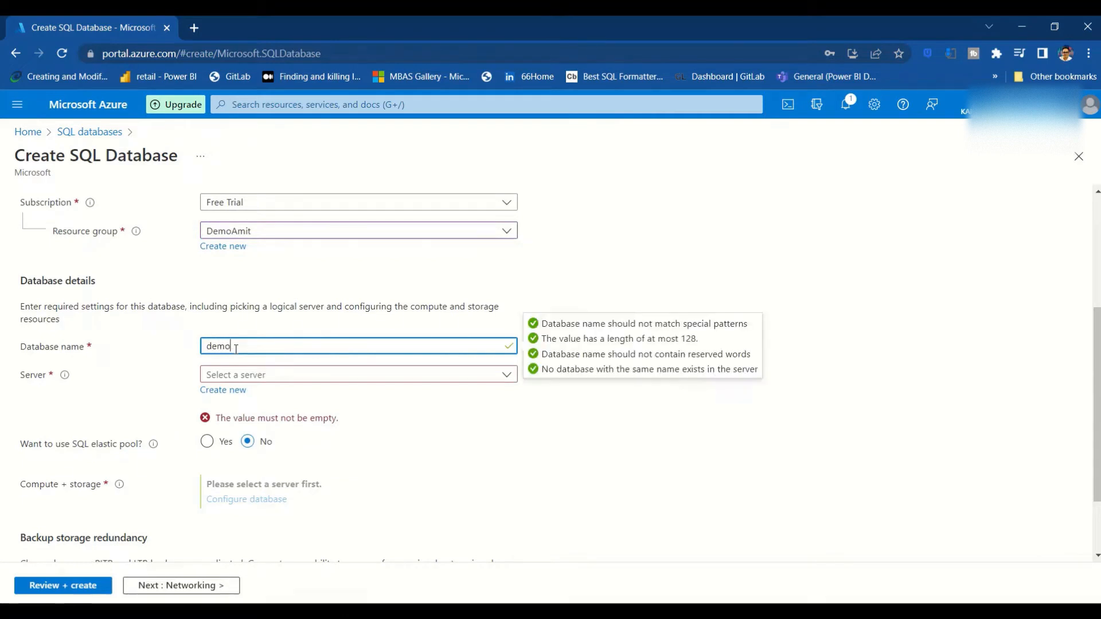
- Start a new logical server for the database and name it demoamit
left_click(242, 391)
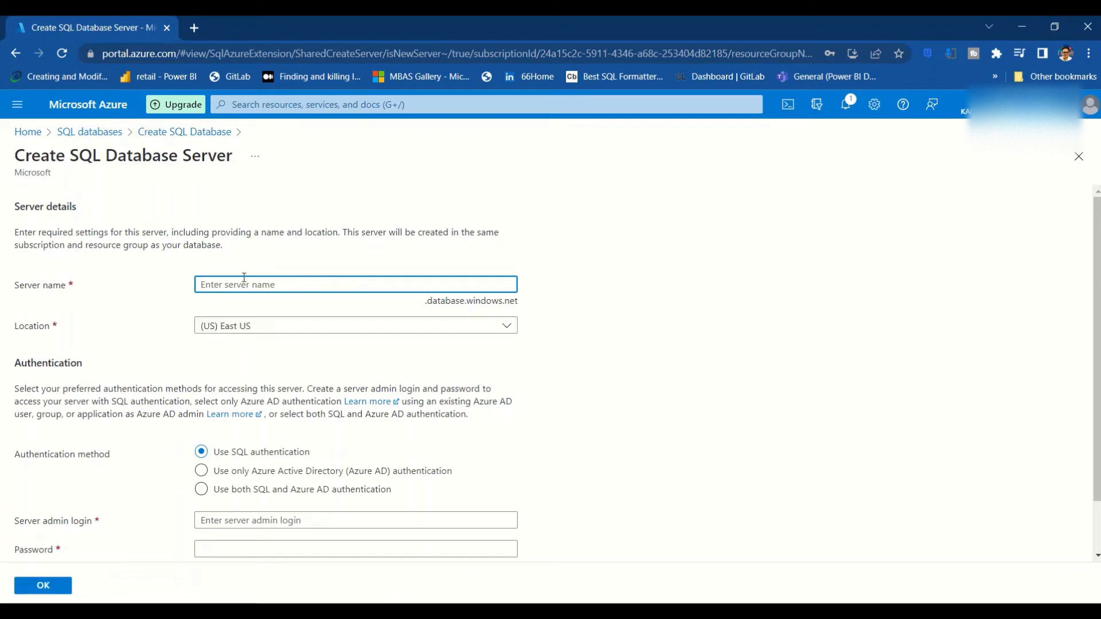
type("dem")
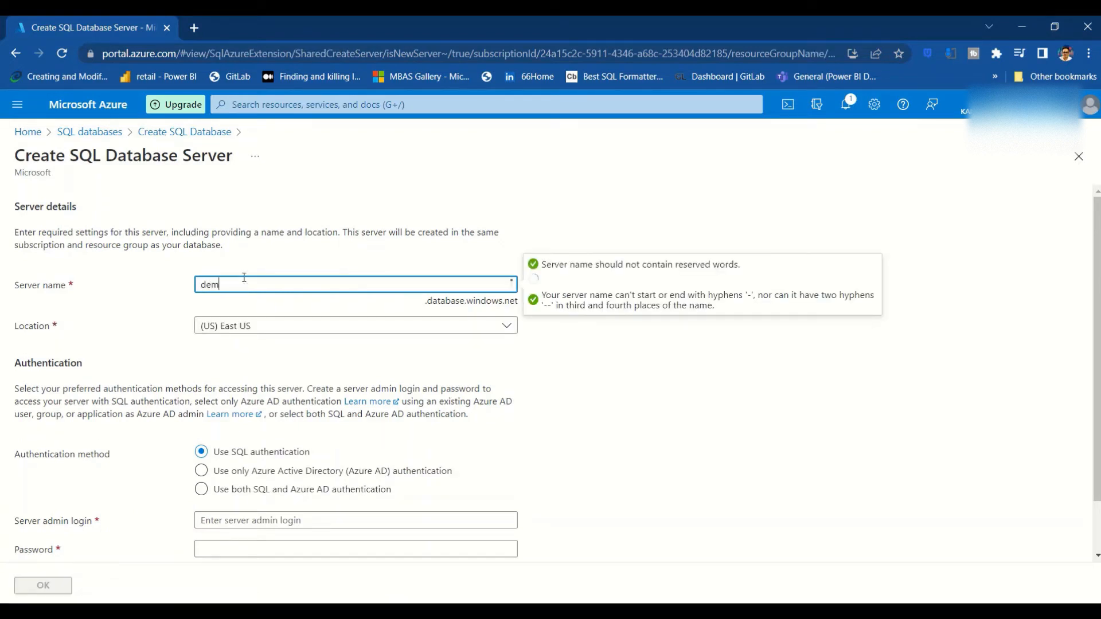
type("oamit")
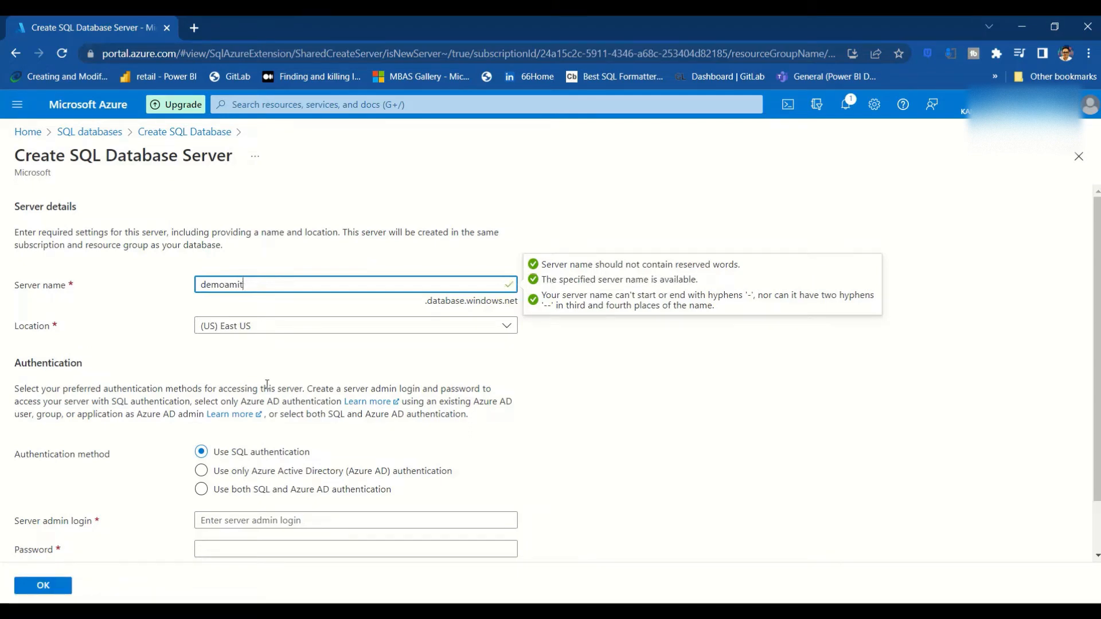
- Set the server to use both SQL and Azure AD authentication, and assign the user's directory account as Azure AD admin
scroll(267, 385, "down", 1)
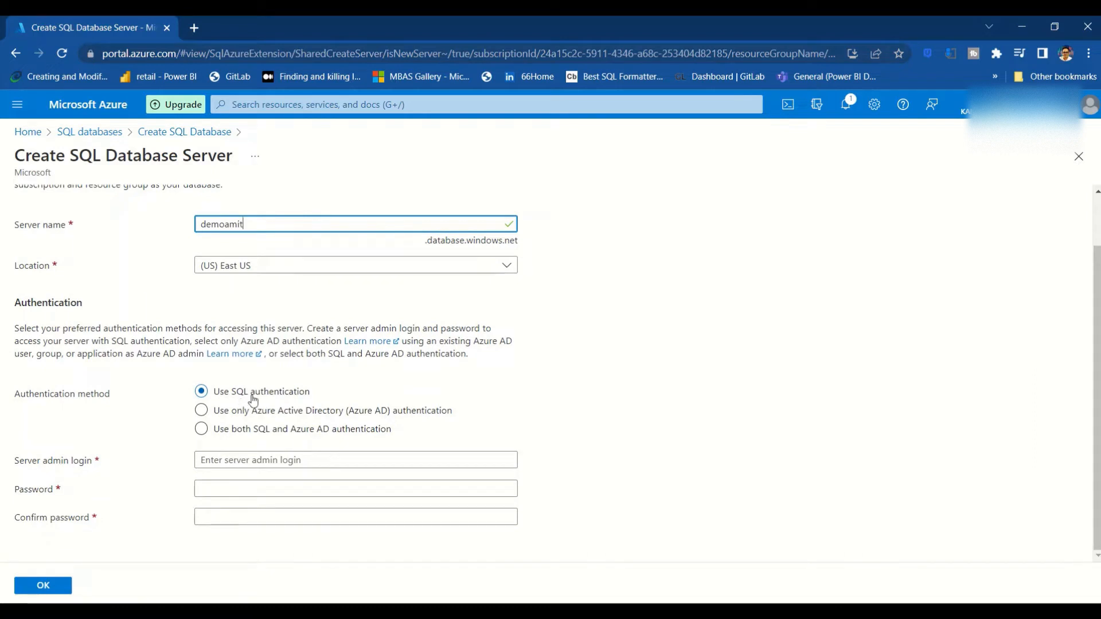
left_click(207, 428)
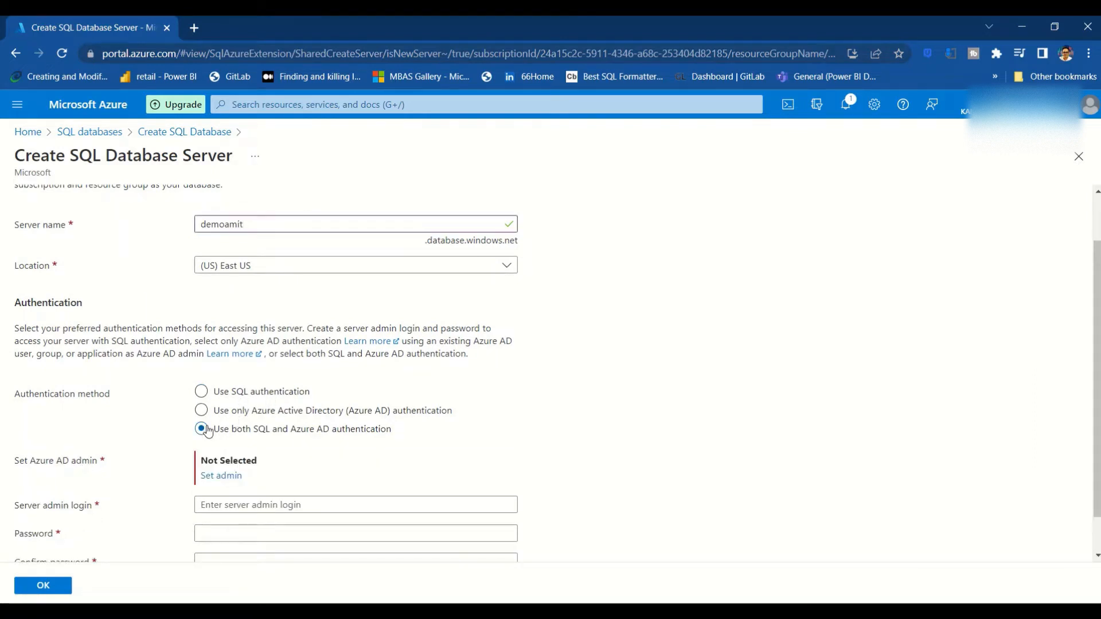
left_click(221, 480)
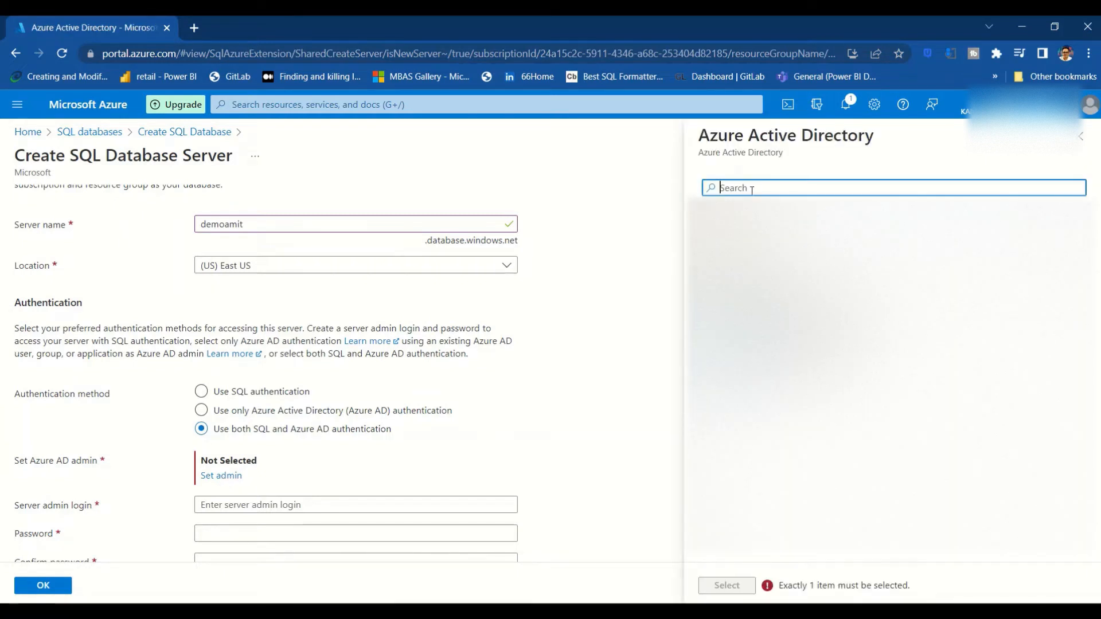
type("amit")
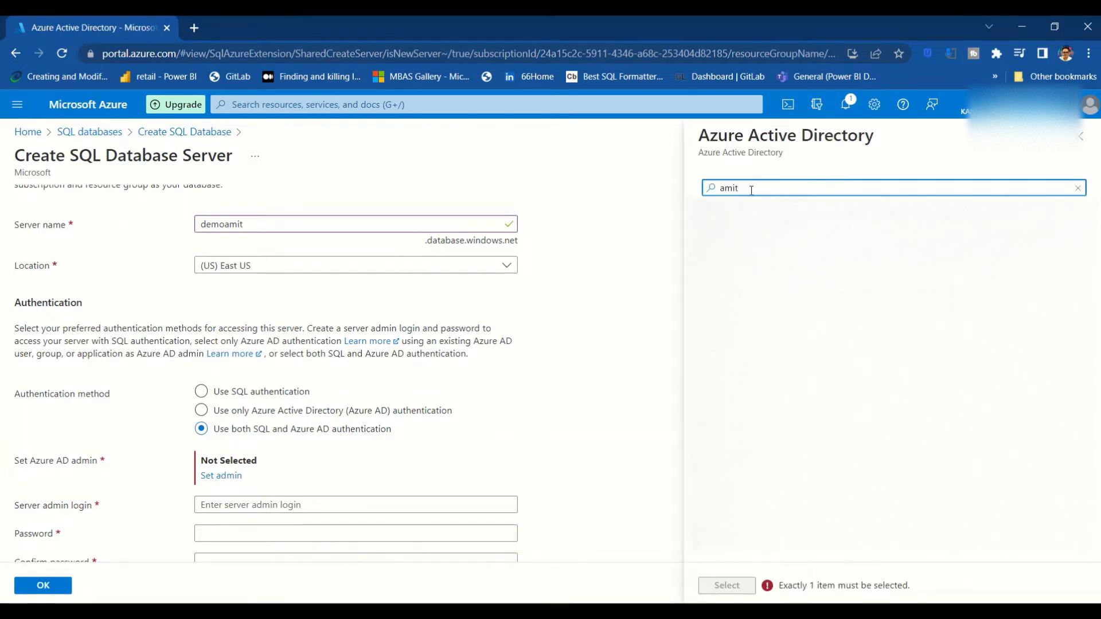
left_click(755, 229)
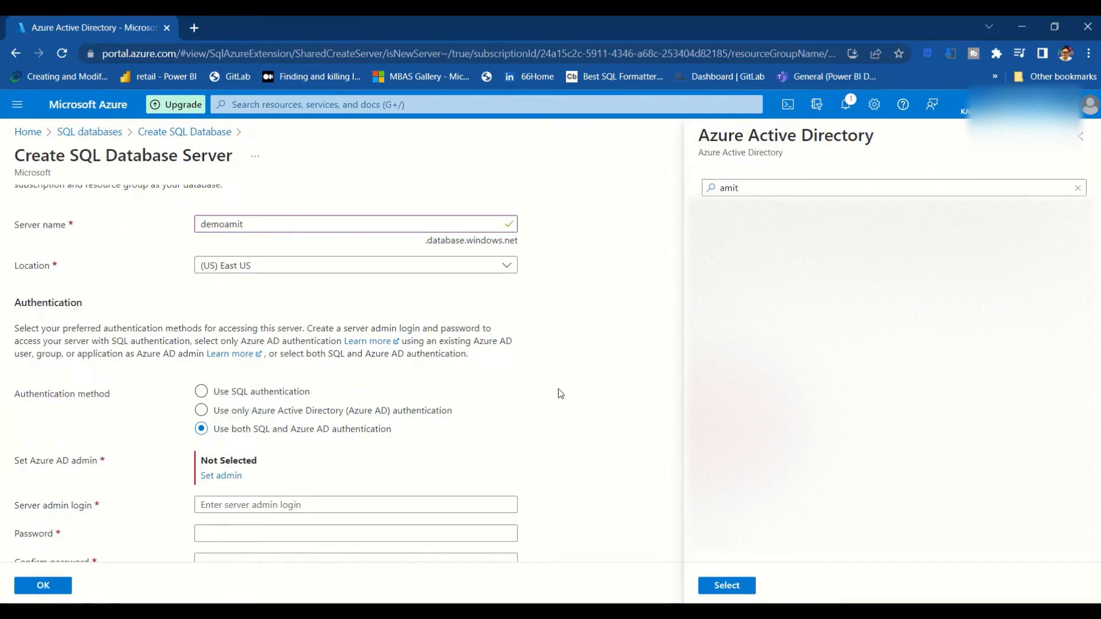
left_click(729, 585)
- Enter demomanager as the server admin login
scroll(289, 448, "down", 1)
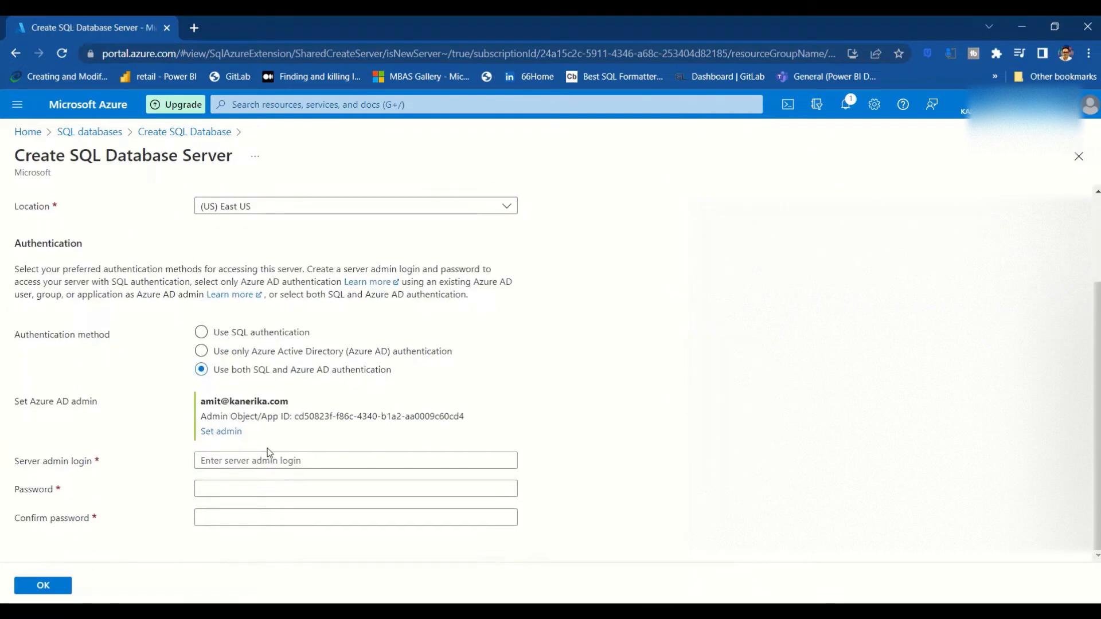
left_click(260, 459)
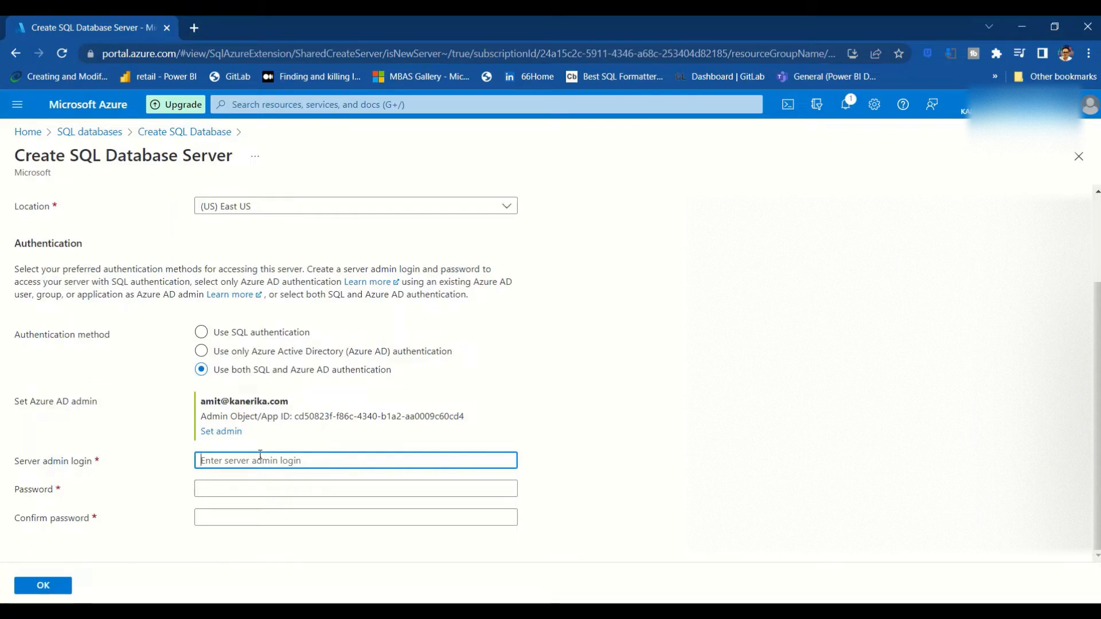
type("adm")
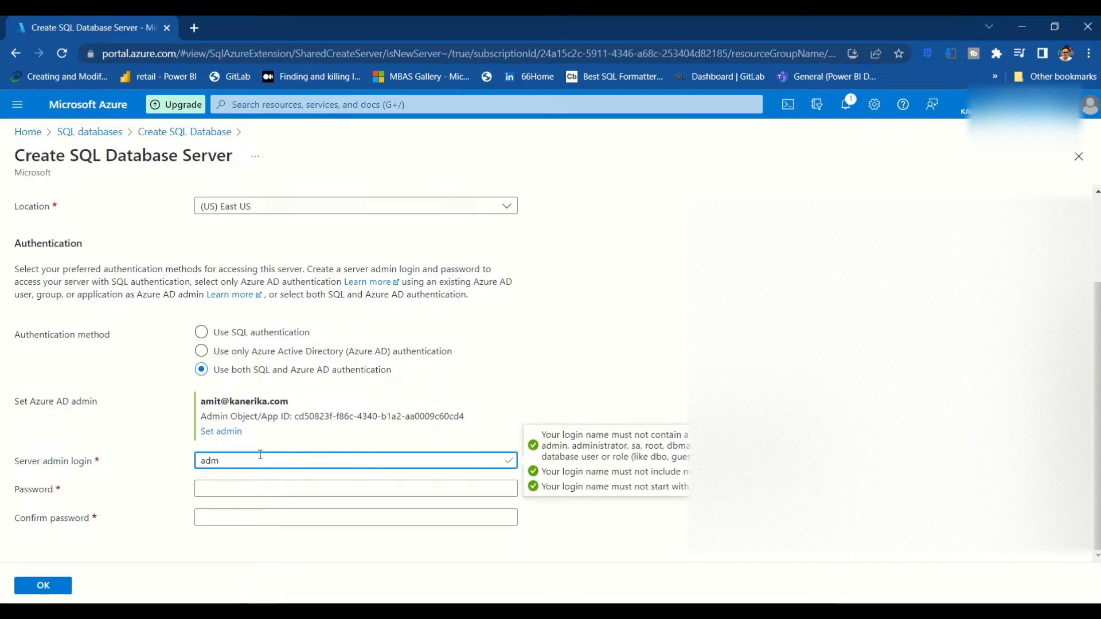
key("BackSpace")
key("BackSpace")
key("BackSpace")
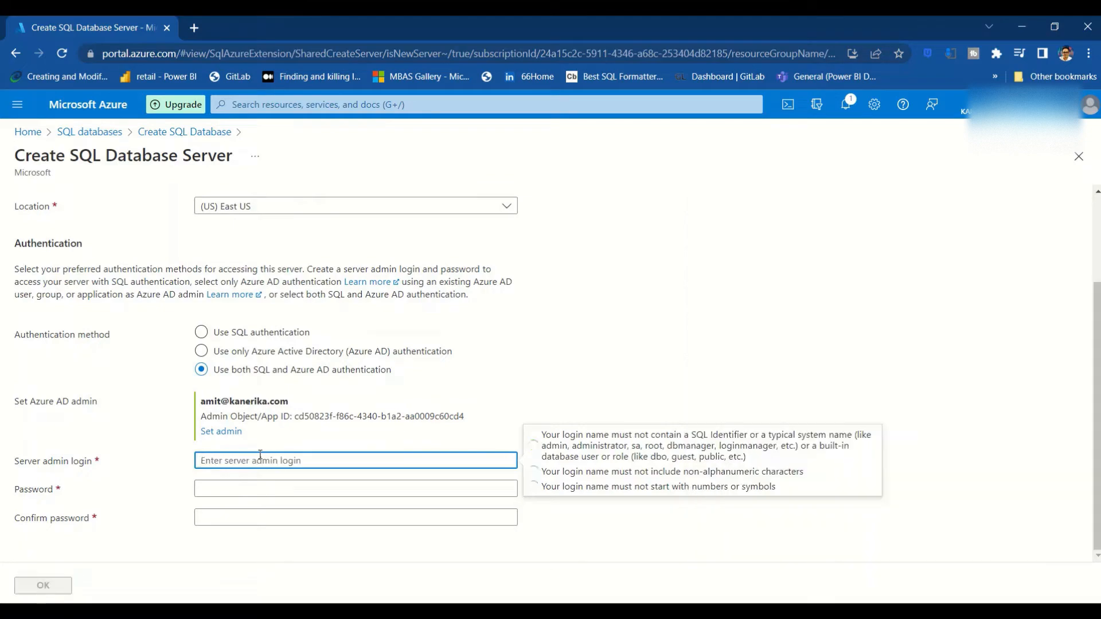
type("dem")
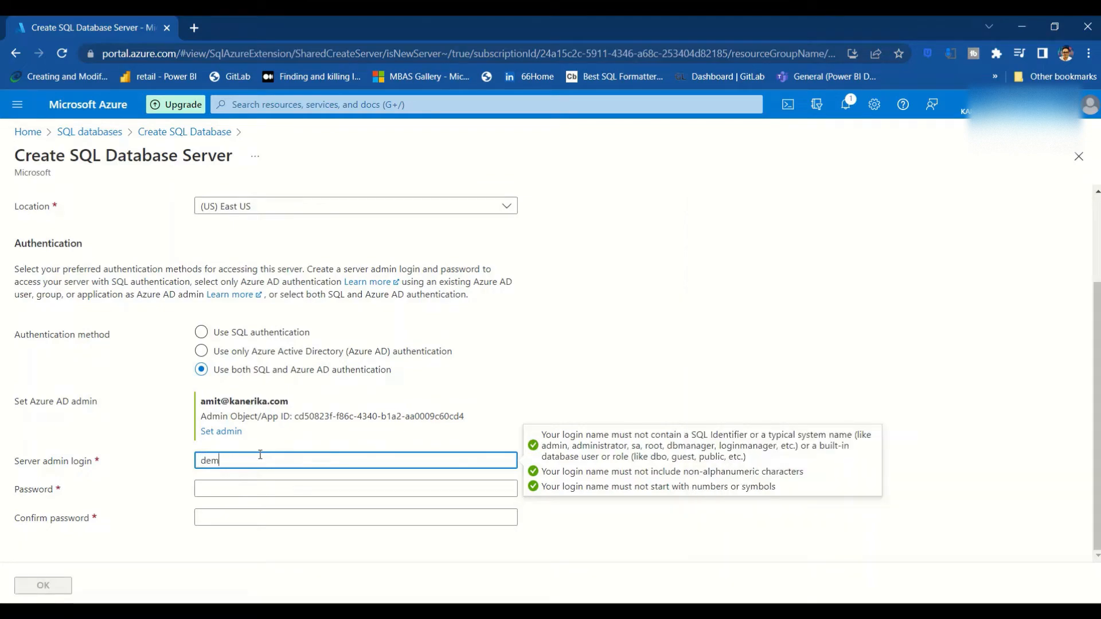
type("oma")
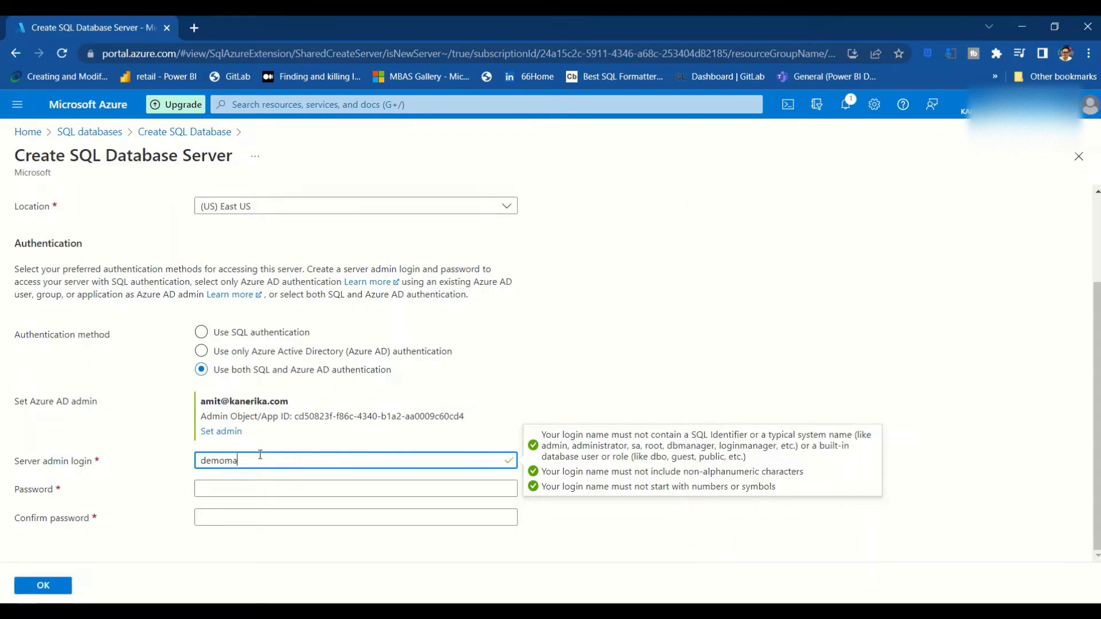
type("nag")
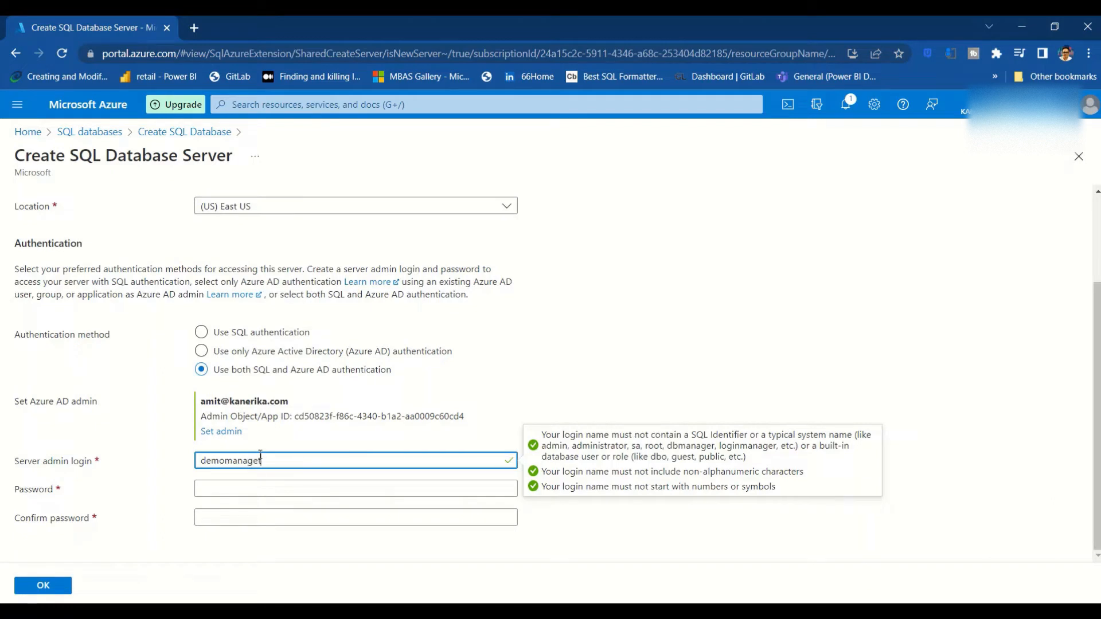
type("er")
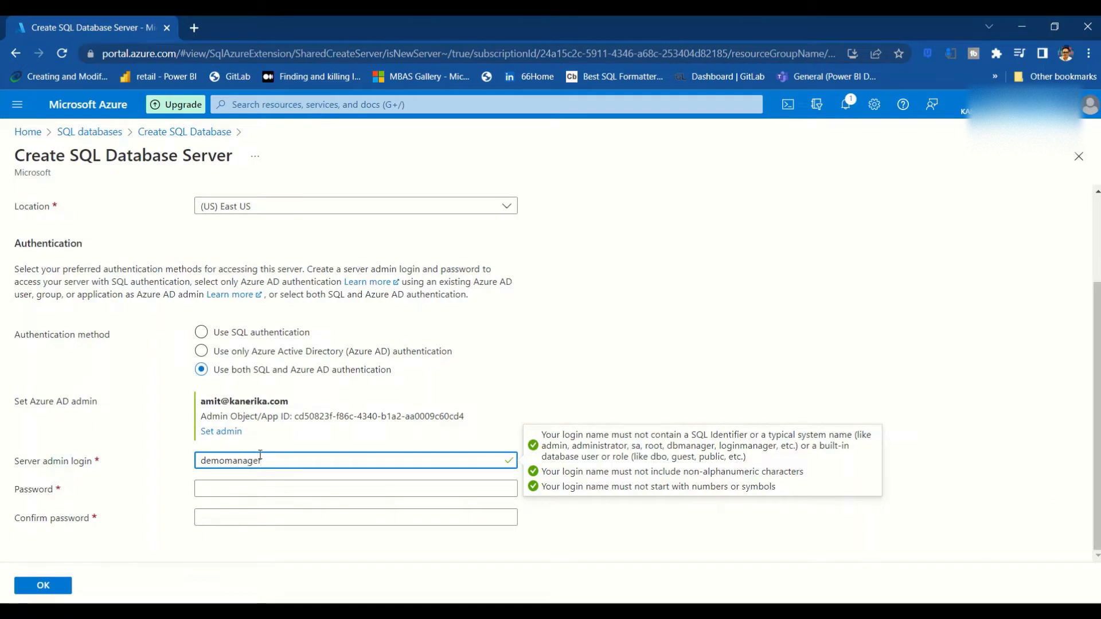
- Enter the server admin password and repeat it in the confirmation field
left_click(242, 485)
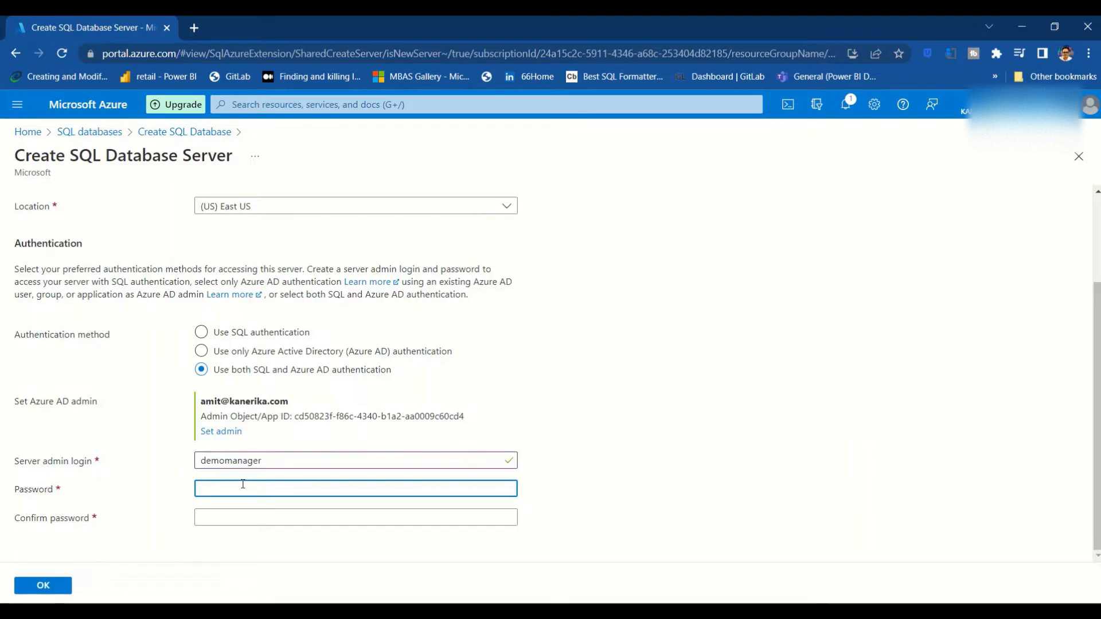
type("••")
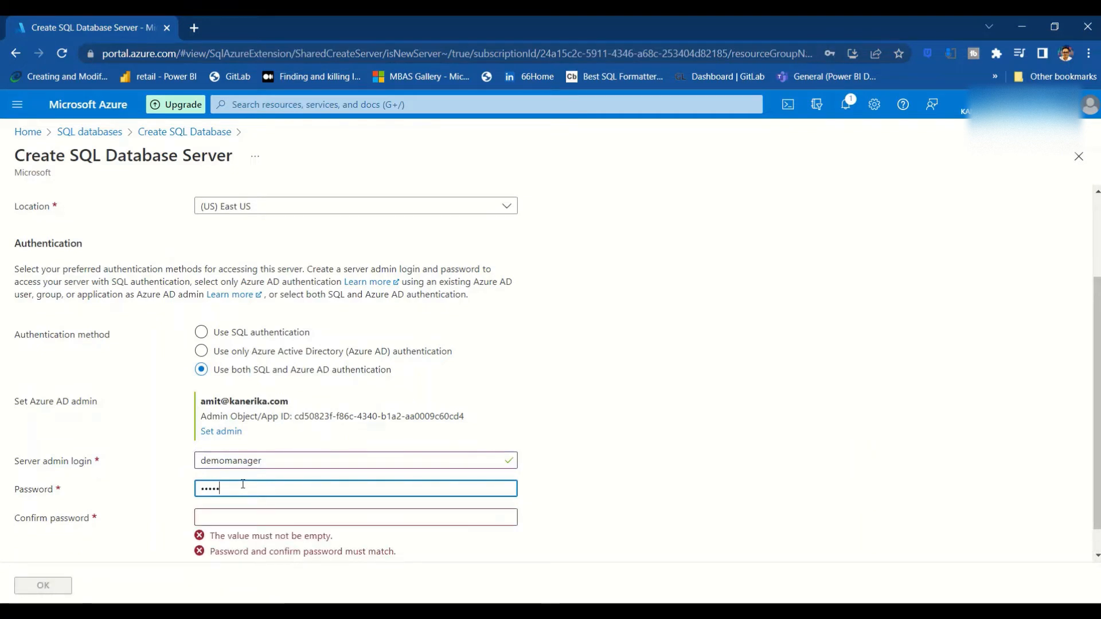
type("•••••••")
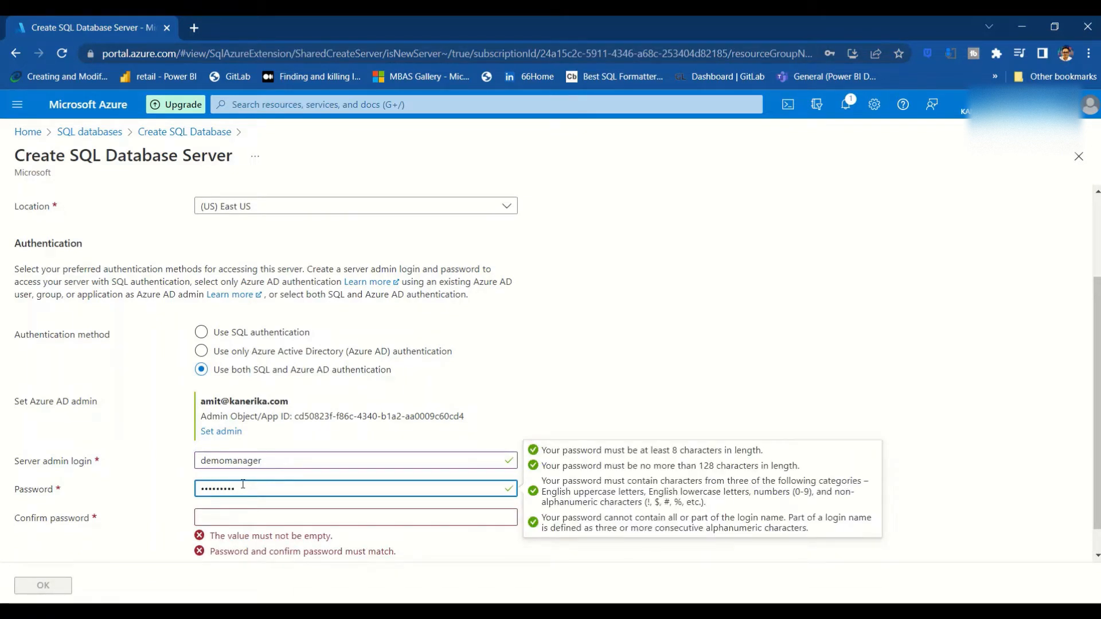
key("Tab")
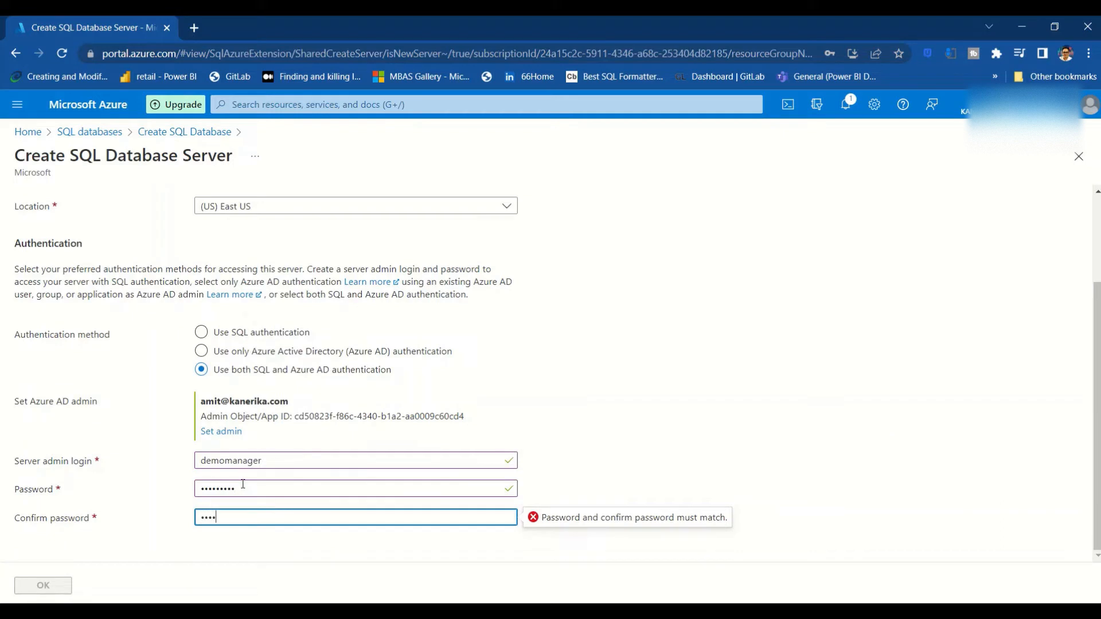
type("••••••")
left_click(241, 485)
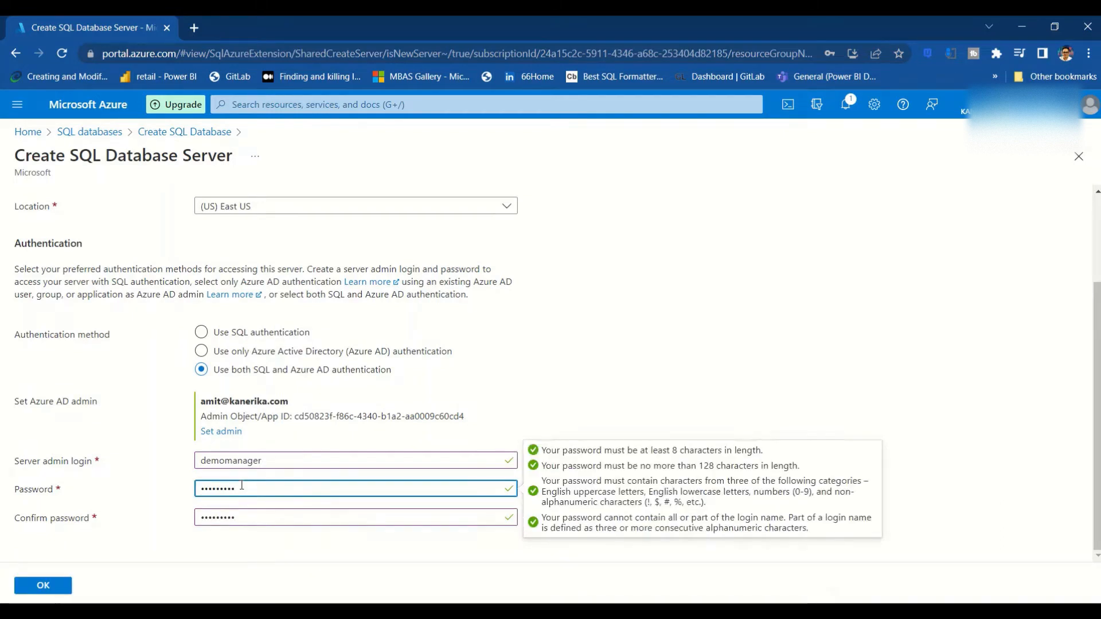
left_click(239, 514)
left_click(251, 489)
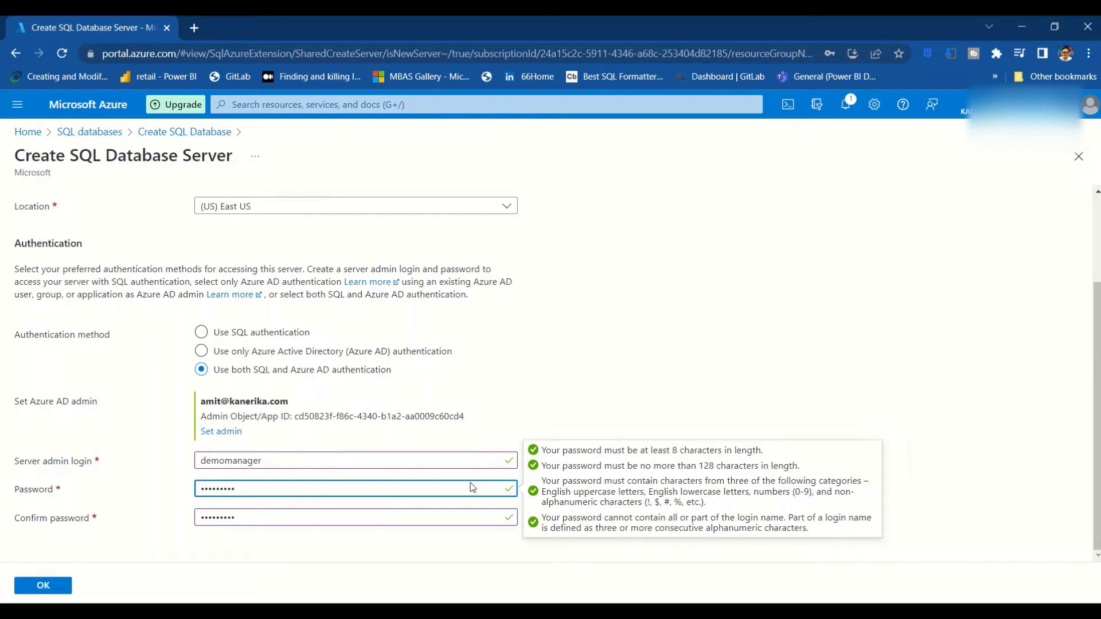
left_click(304, 532)
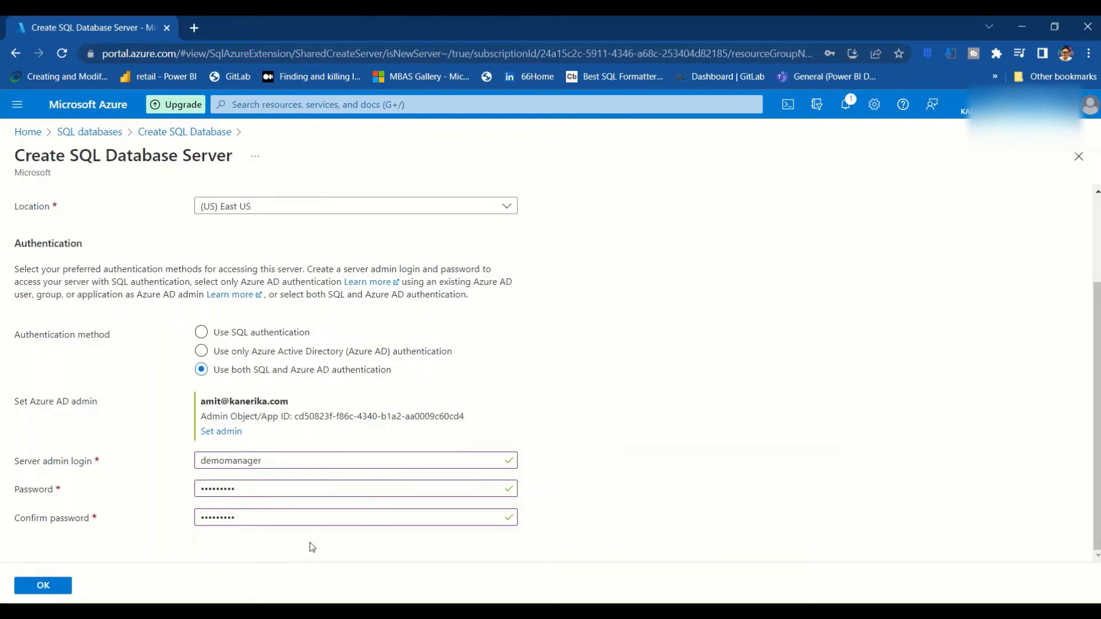
- Accept the new server's settings and save its login in the browser
left_click(43, 585)
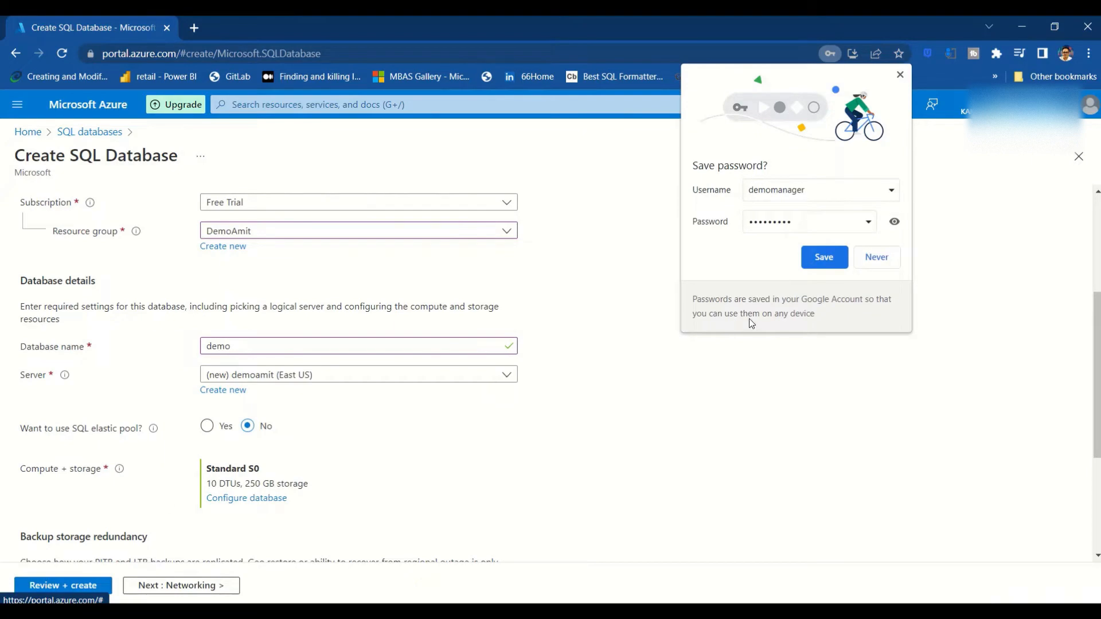
left_click(823, 269)
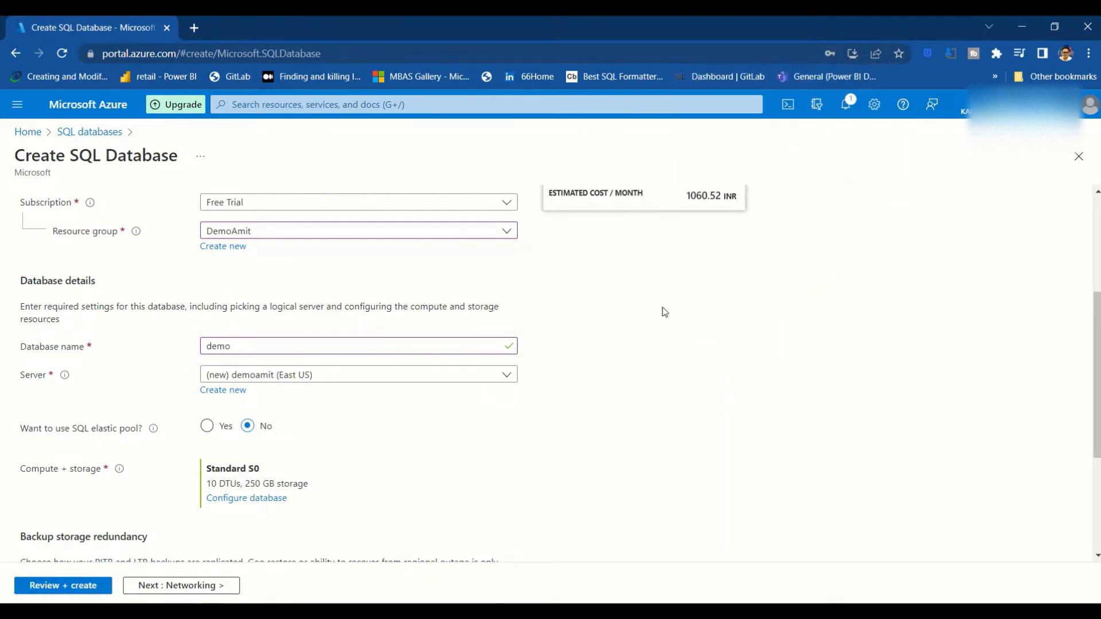
- Set the backup storage redundancy to locally-redundant backup storage and proceed to the networking settings
scroll(422, 420, "down", 3)
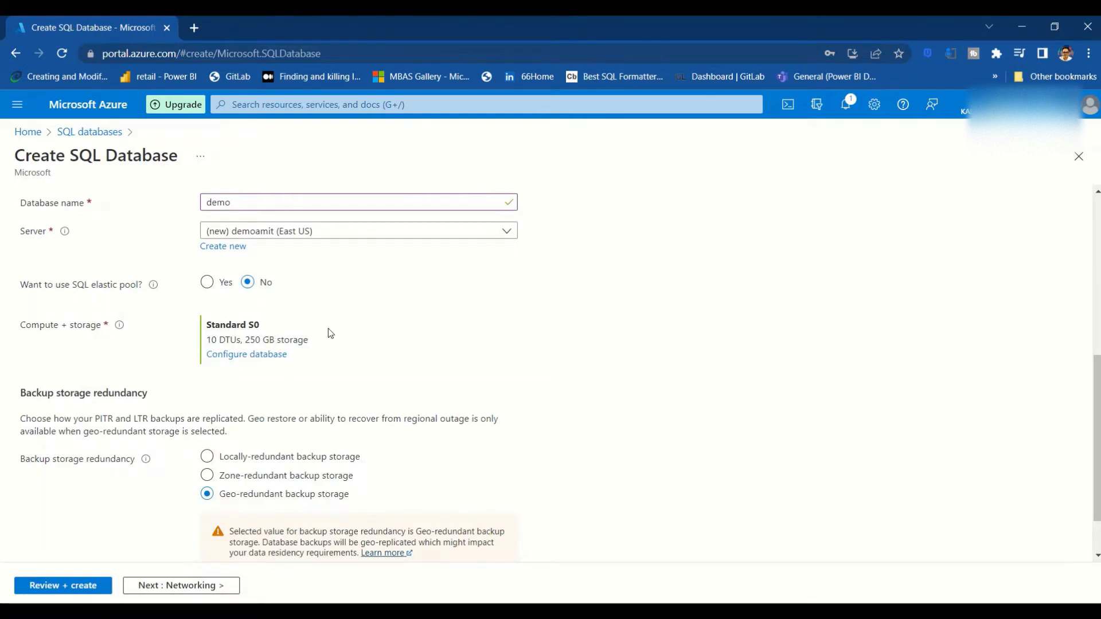
scroll(327, 328, "down", 1)
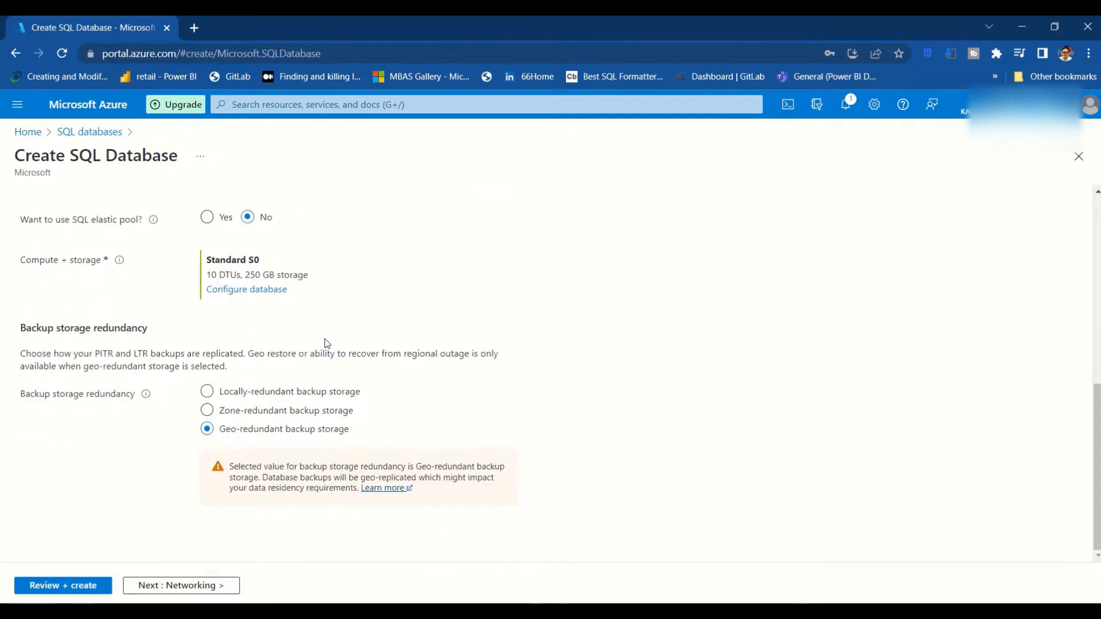
left_click(229, 411)
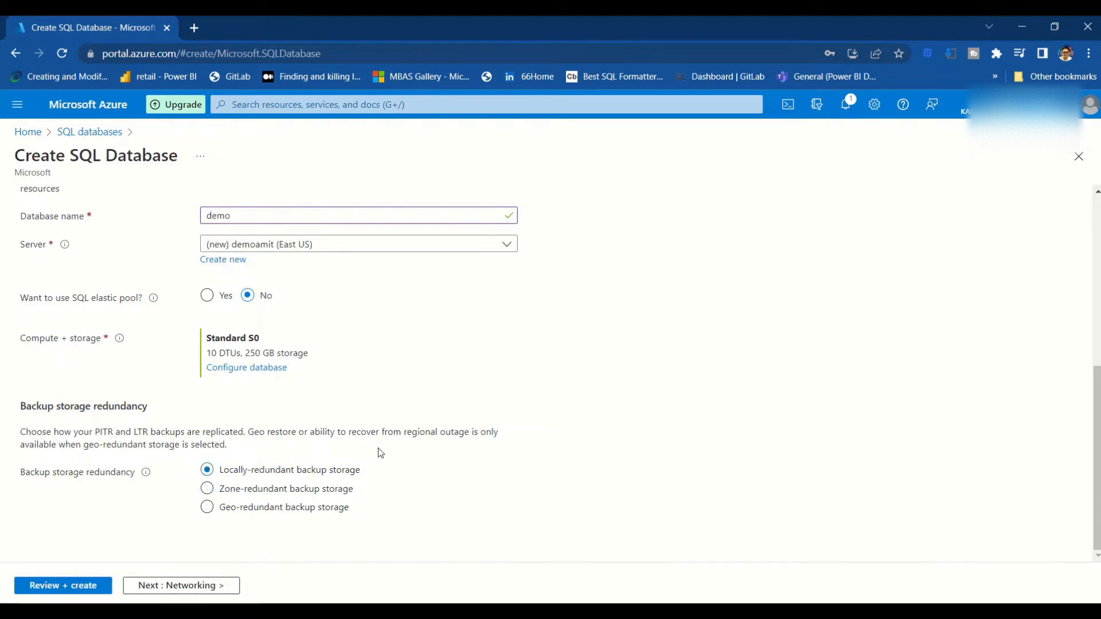
left_click(152, 587)
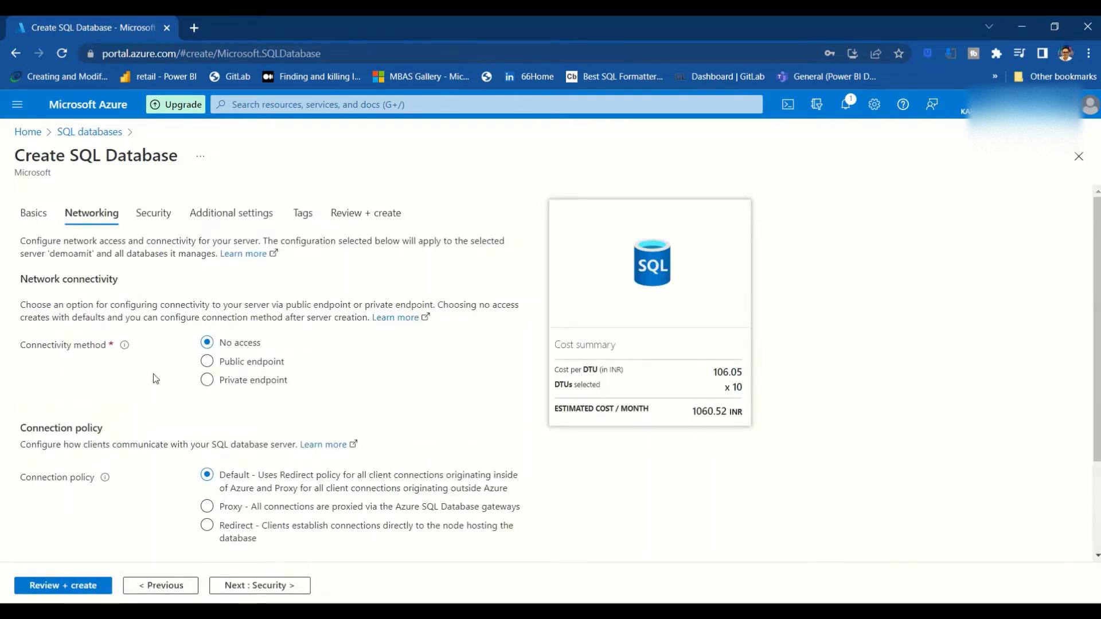
- Set the connectivity method to public endpoint, and allow access for Azure services and the current client IP address
left_click(207, 361)
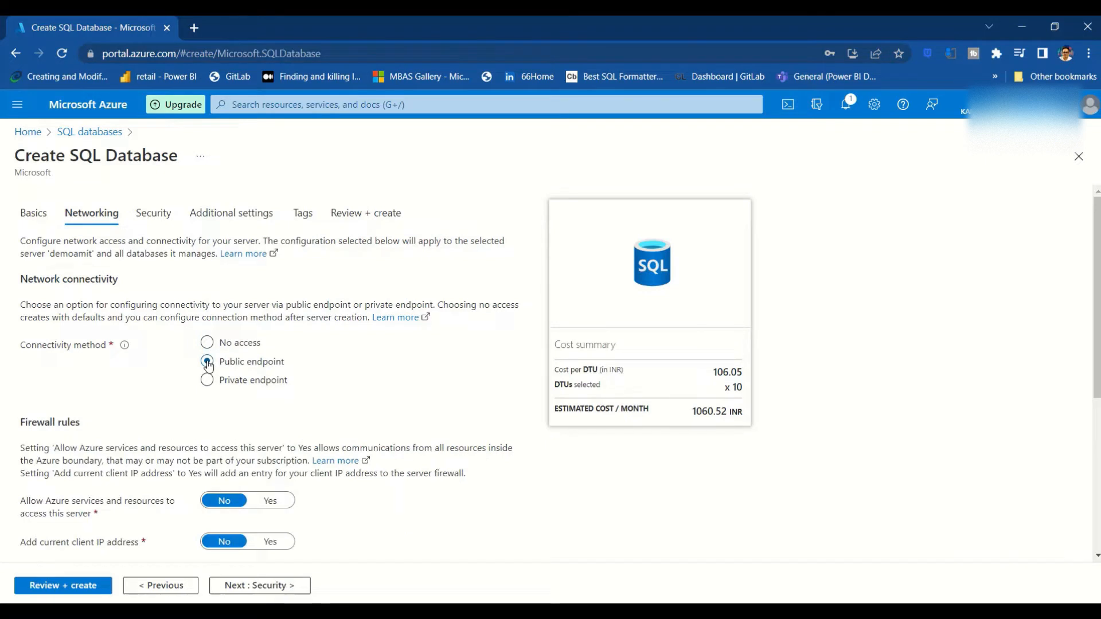
scroll(303, 372, "down", 1)
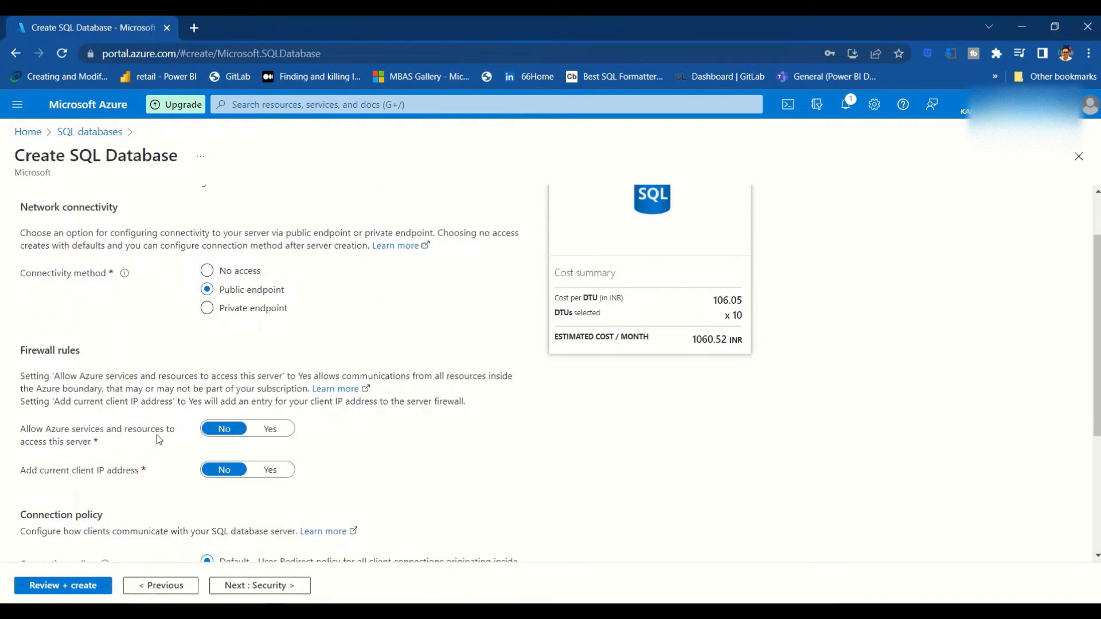
left_click(270, 429)
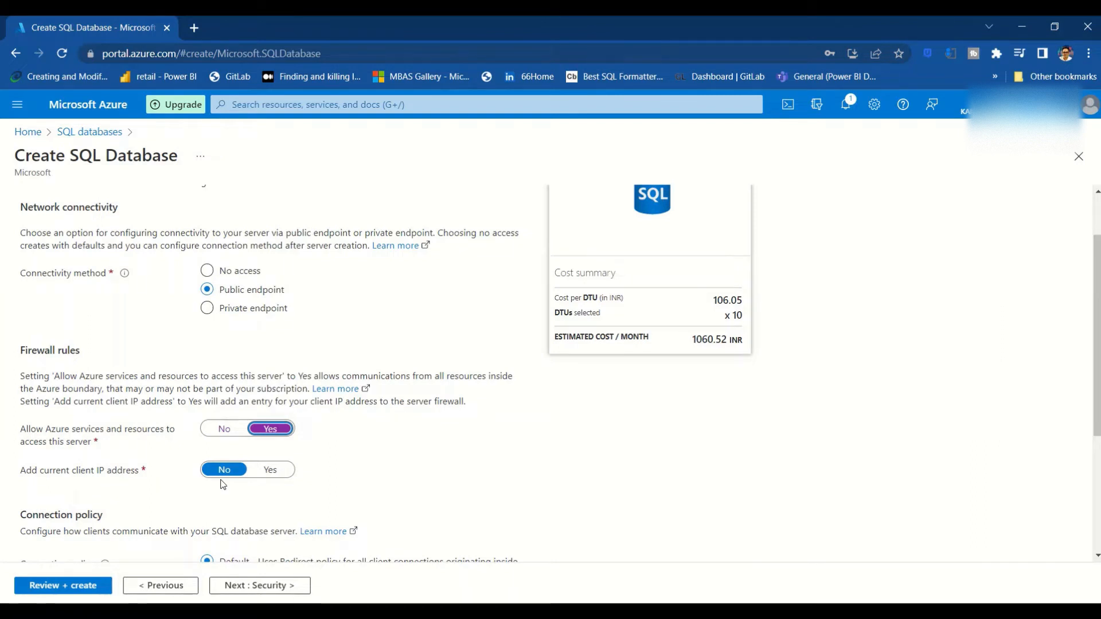
left_click(276, 471)
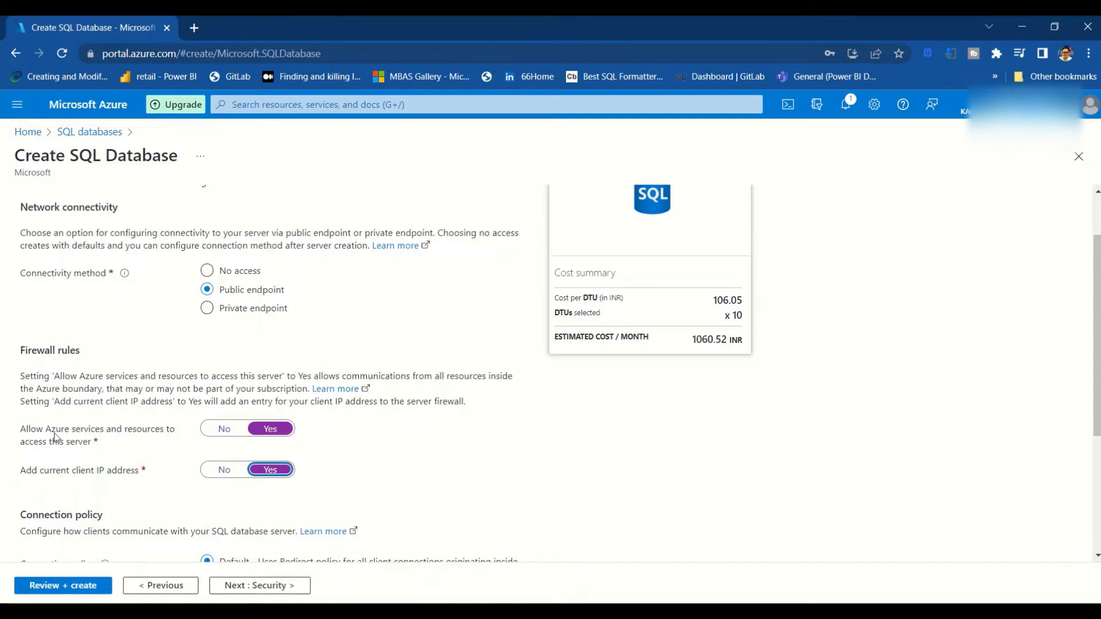
- Keep the default connection policy and TLS 1.2, and proceed to the security settings
scroll(111, 435, "down", 3)
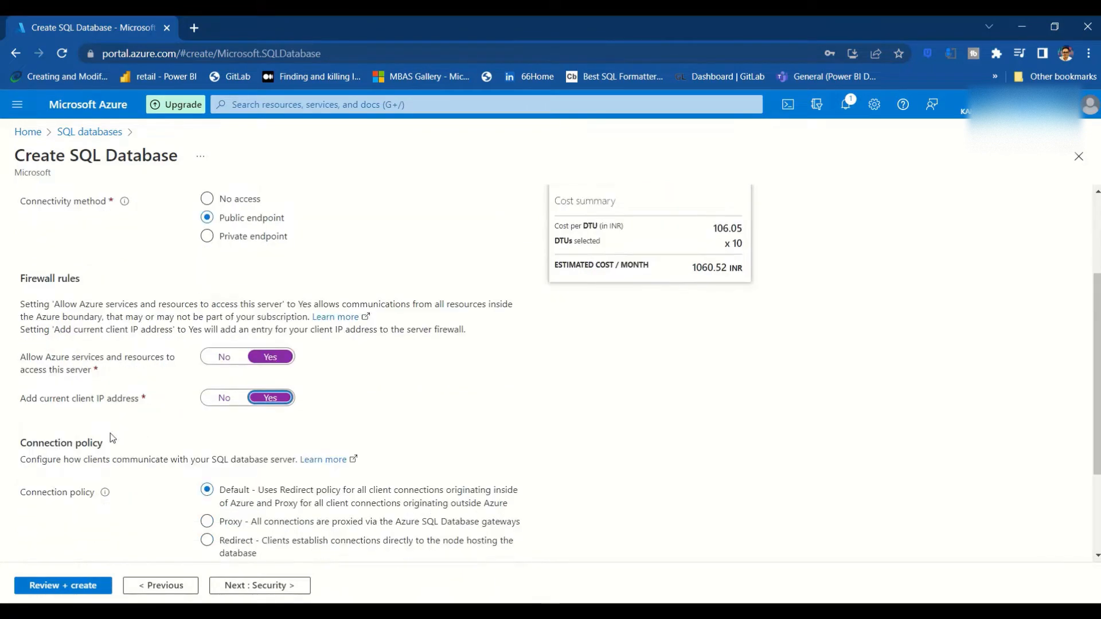
scroll(110, 432, "down", 1)
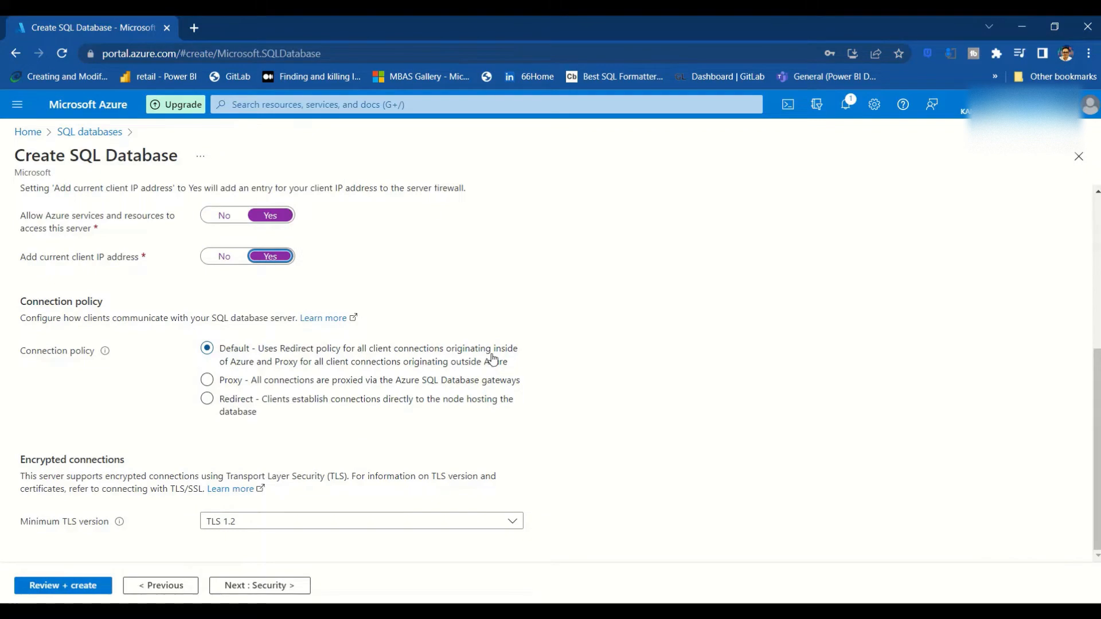
left_click(313, 405)
left_click(256, 584)
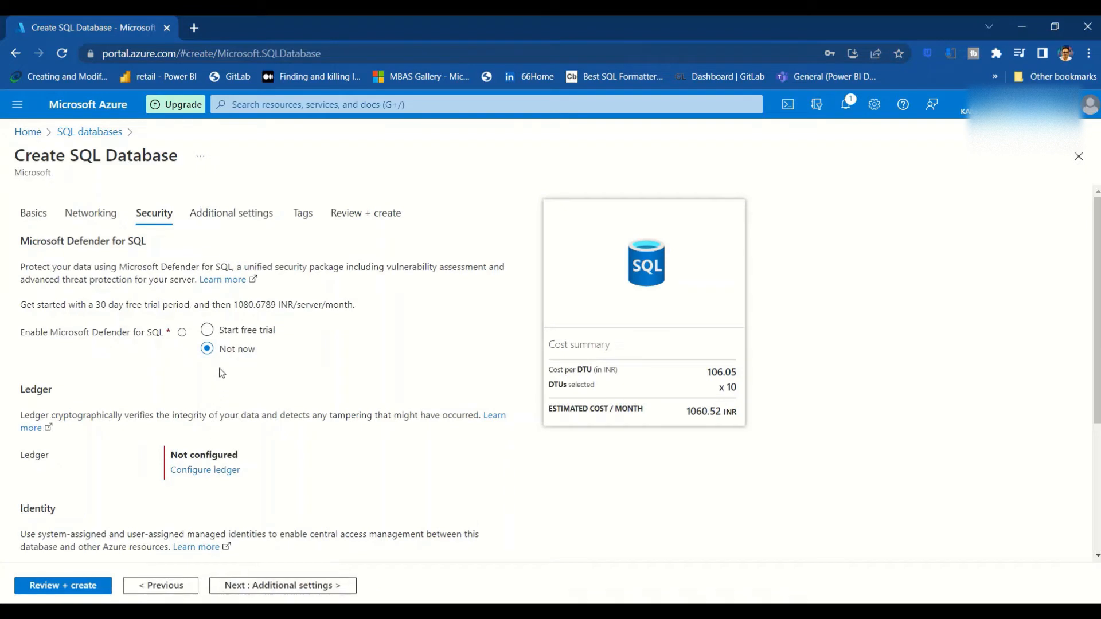
- Choose the Microsoft Defender for SQL free trial, review the configuration summary and create the database
left_click(209, 332)
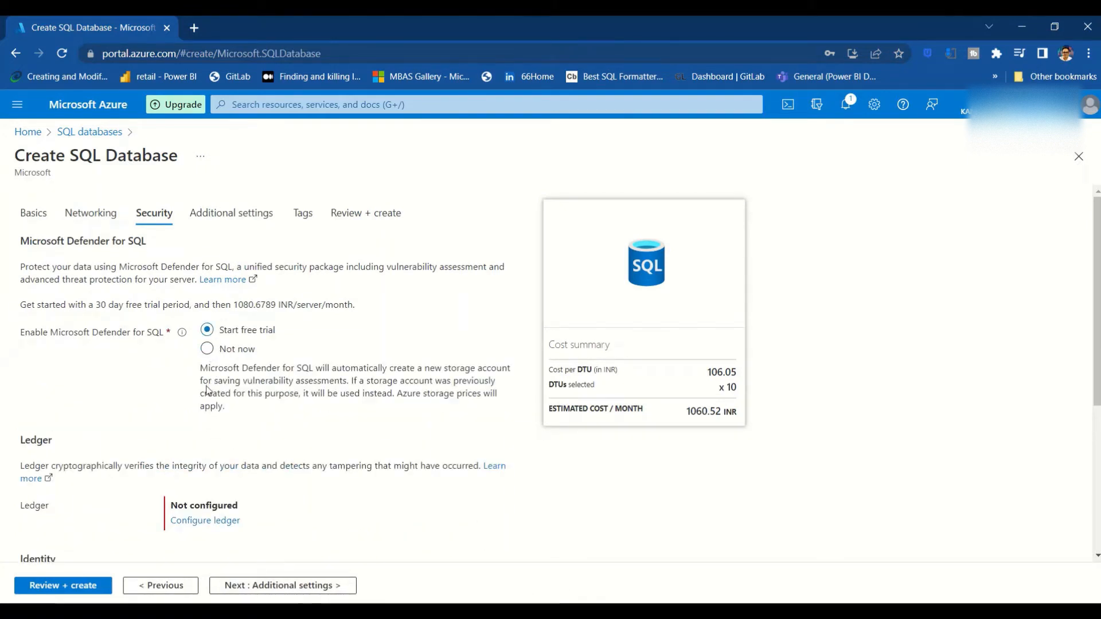
scroll(208, 408, "down", 1)
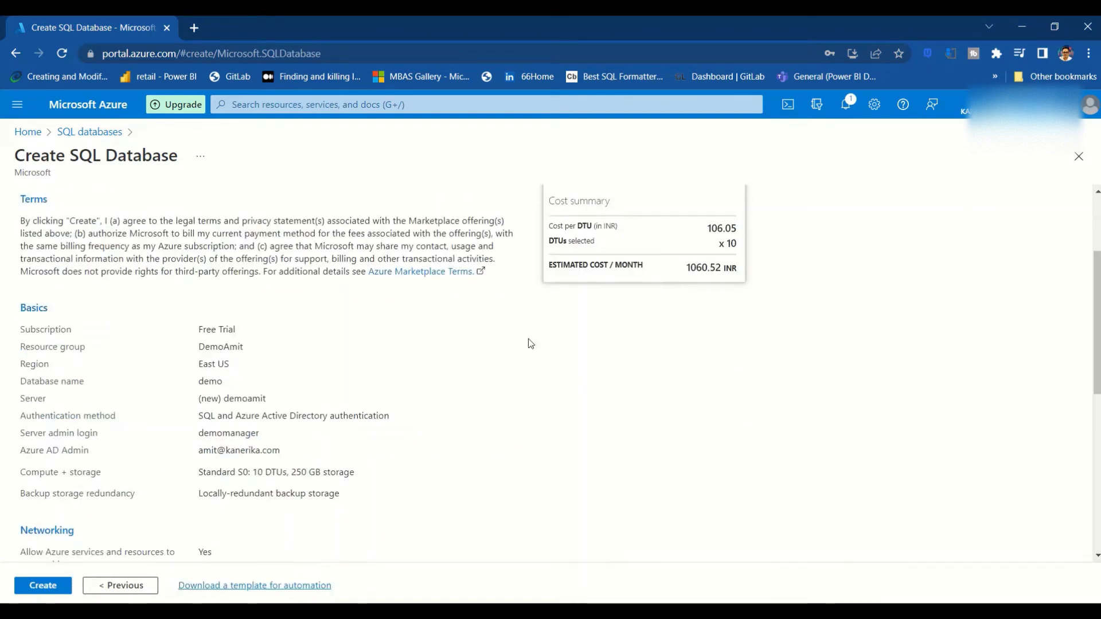
scroll(531, 344, "down", 7)
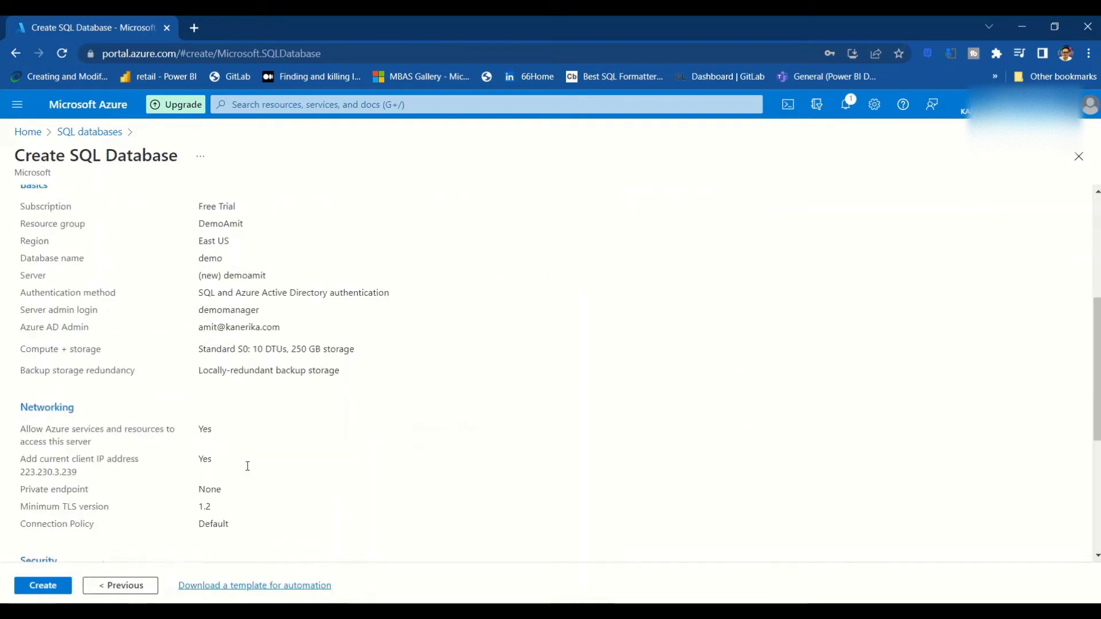
left_click(51, 585)
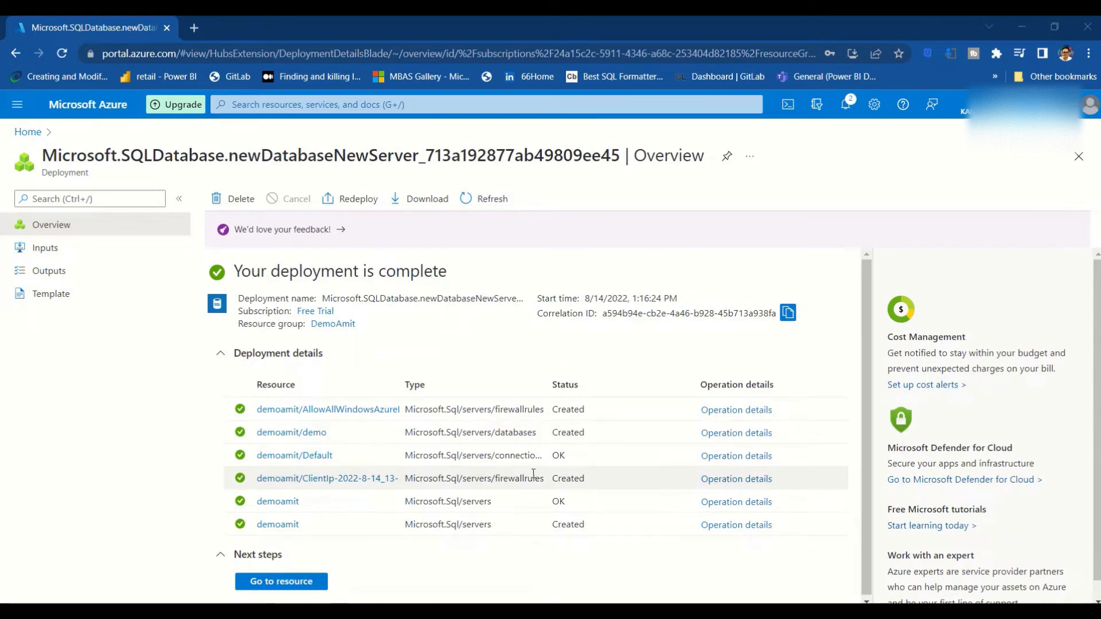
- Go to the deployed demo database and open the network access configuration of its server
scroll(533, 479, "down", 1)
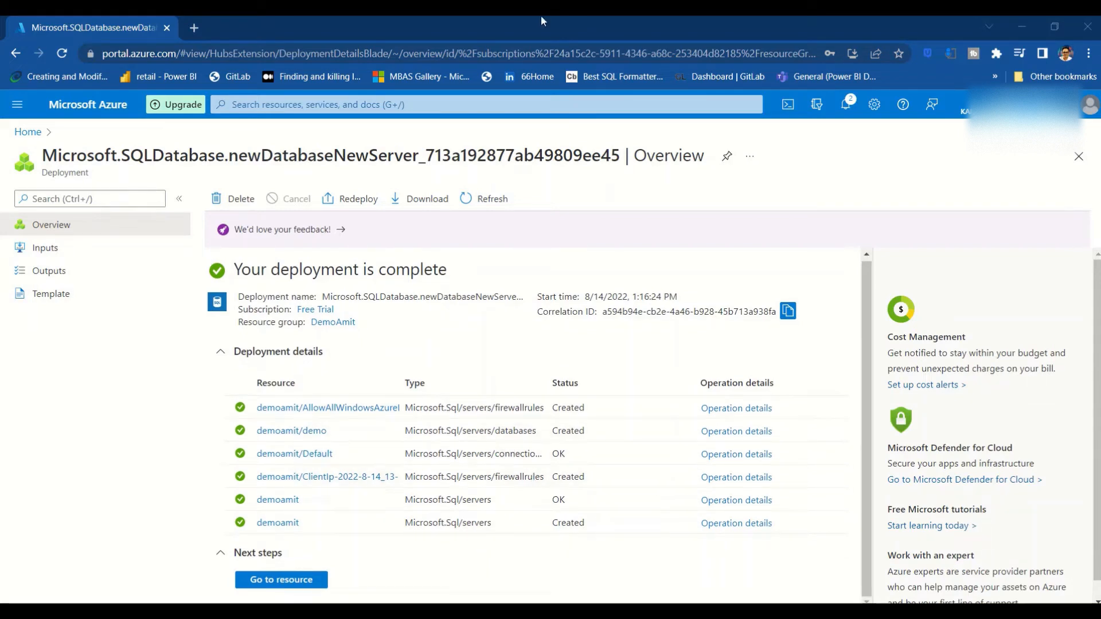
scroll(275, 537, "down", 1)
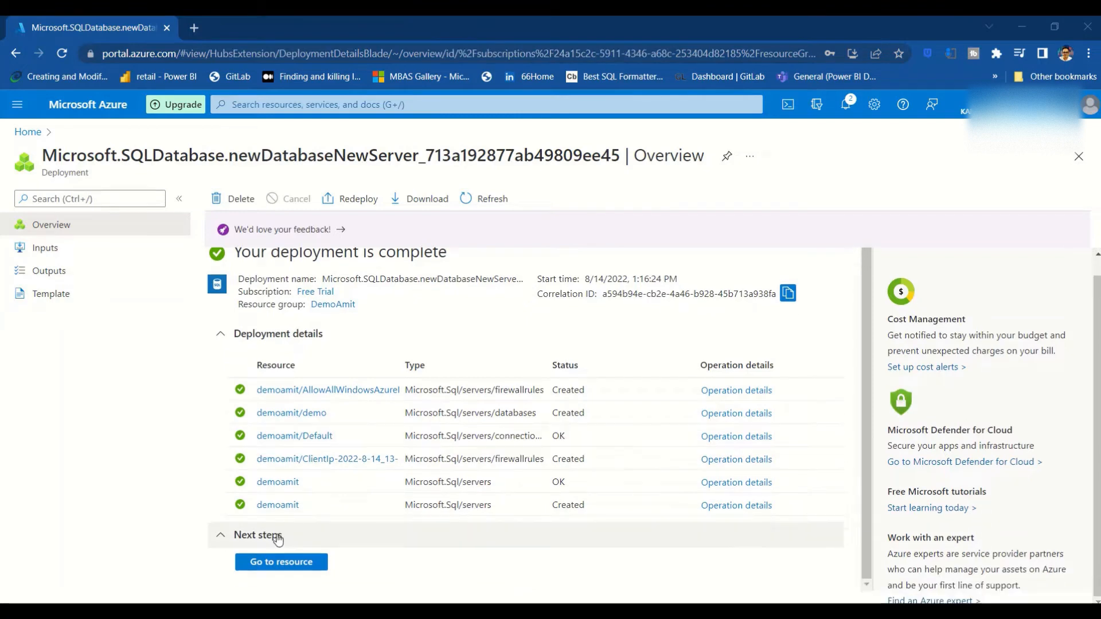
left_click(276, 563)
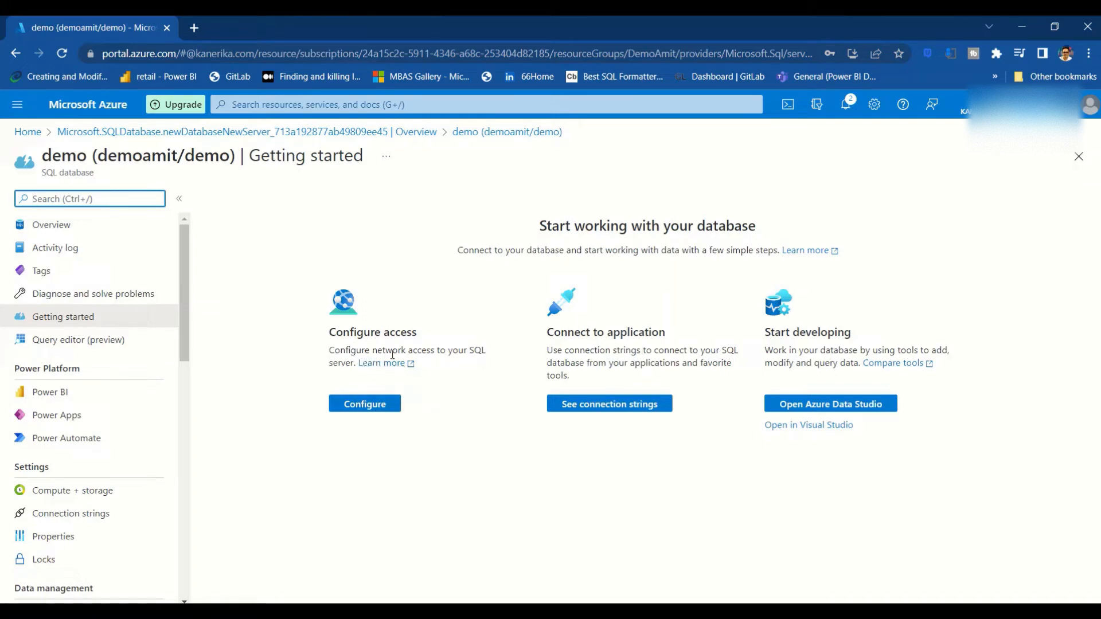
left_click(348, 407)
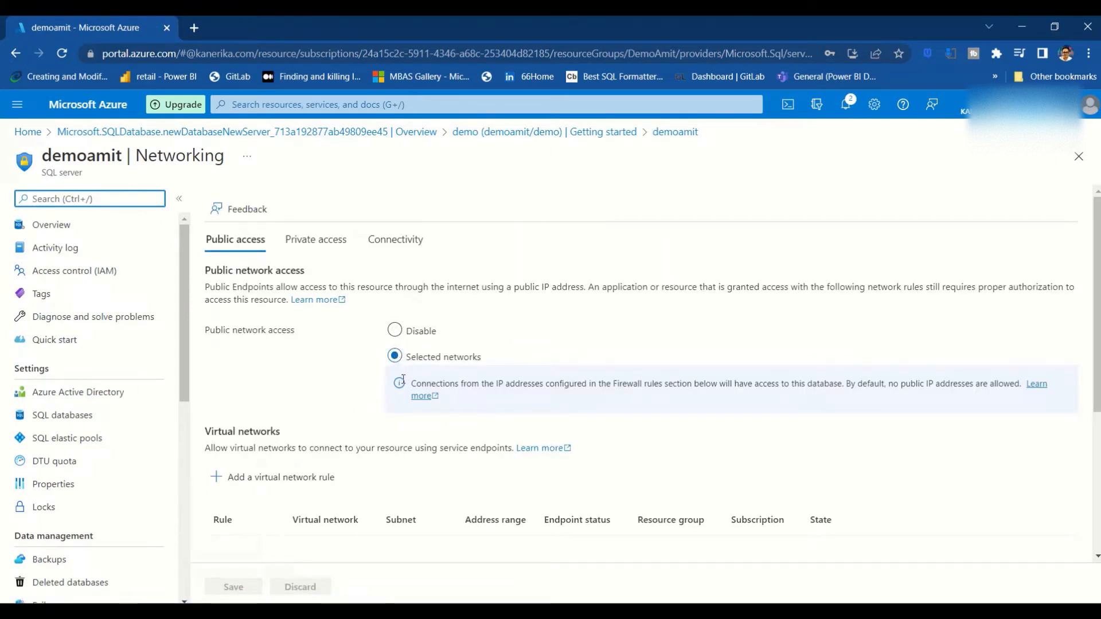
- Open the public network access documentation in a separate browser tab and review the server's virtual network, firewall and exception settings
middle_click(430, 396)
scroll(562, 388, "down", 3)
scroll(562, 388, "down", 2)
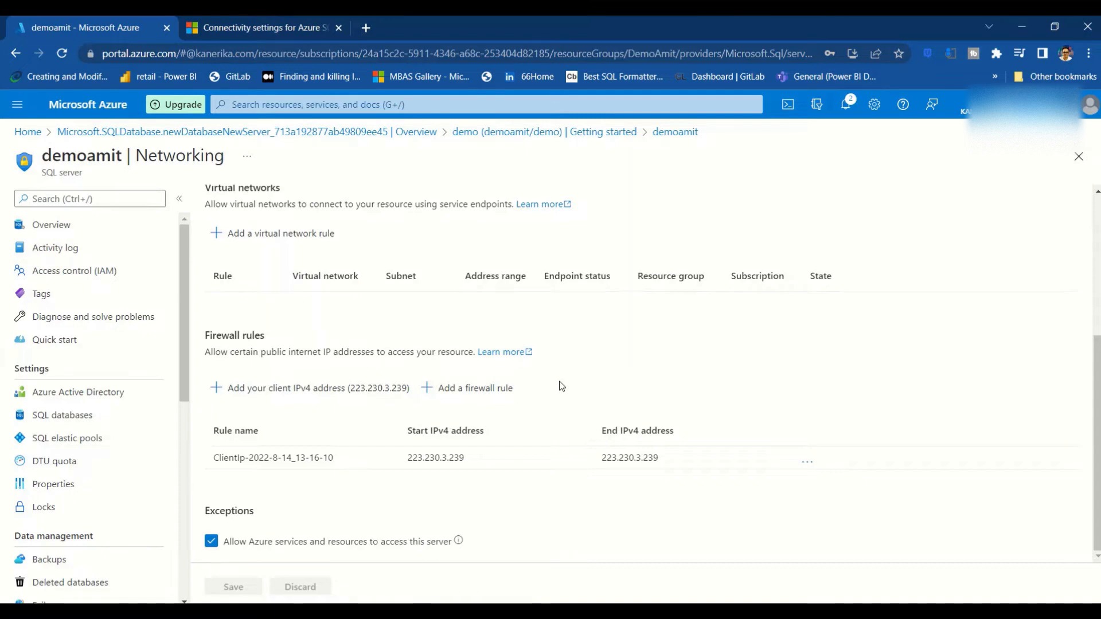
scroll(561, 386, "up", 4)
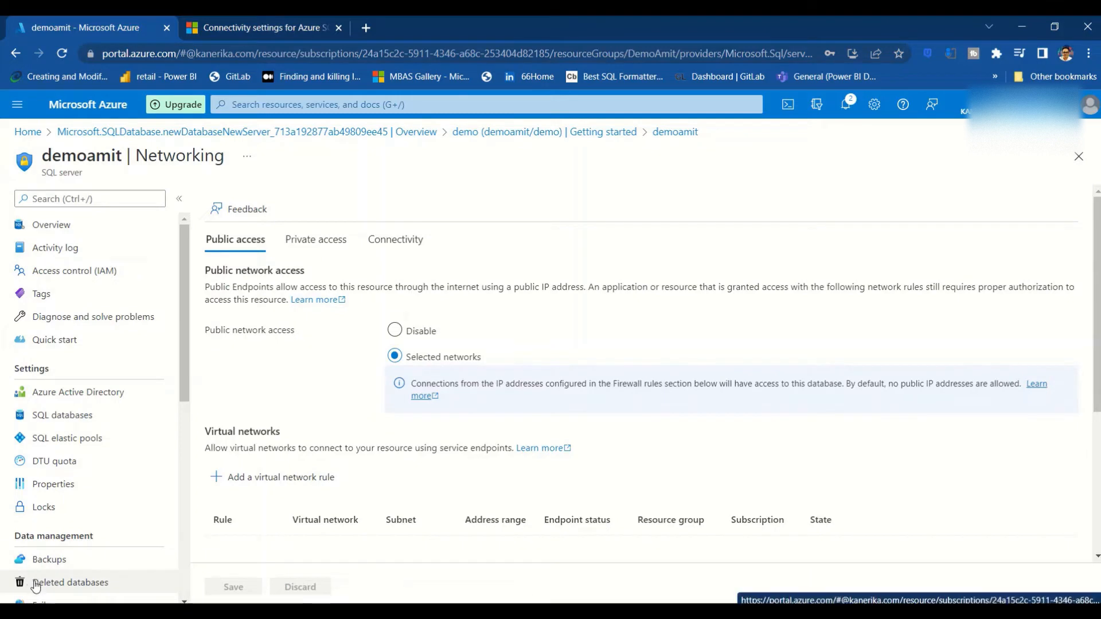
- Search the computer for "sql serv" to check for SQL Server Management Studio
key("super")
type("s")
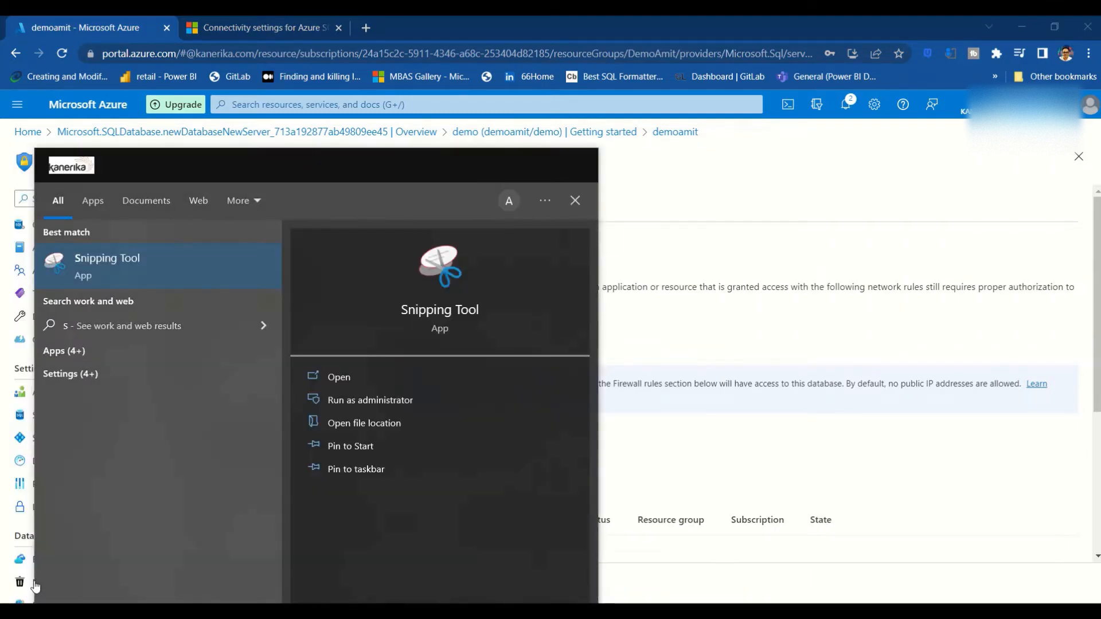
type("ql")
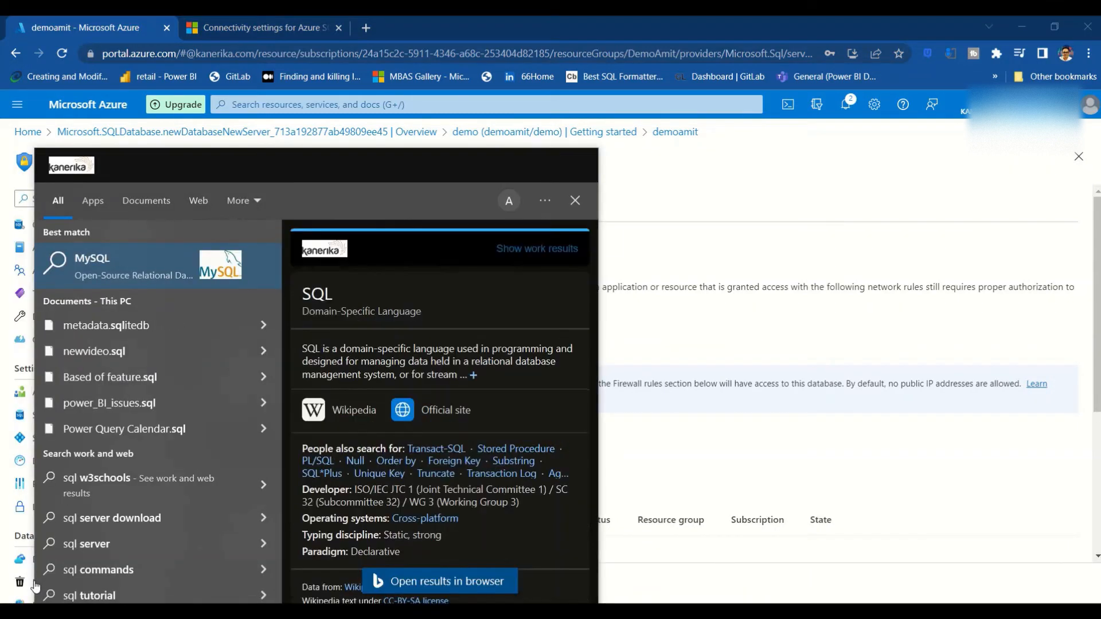
type(" serv")
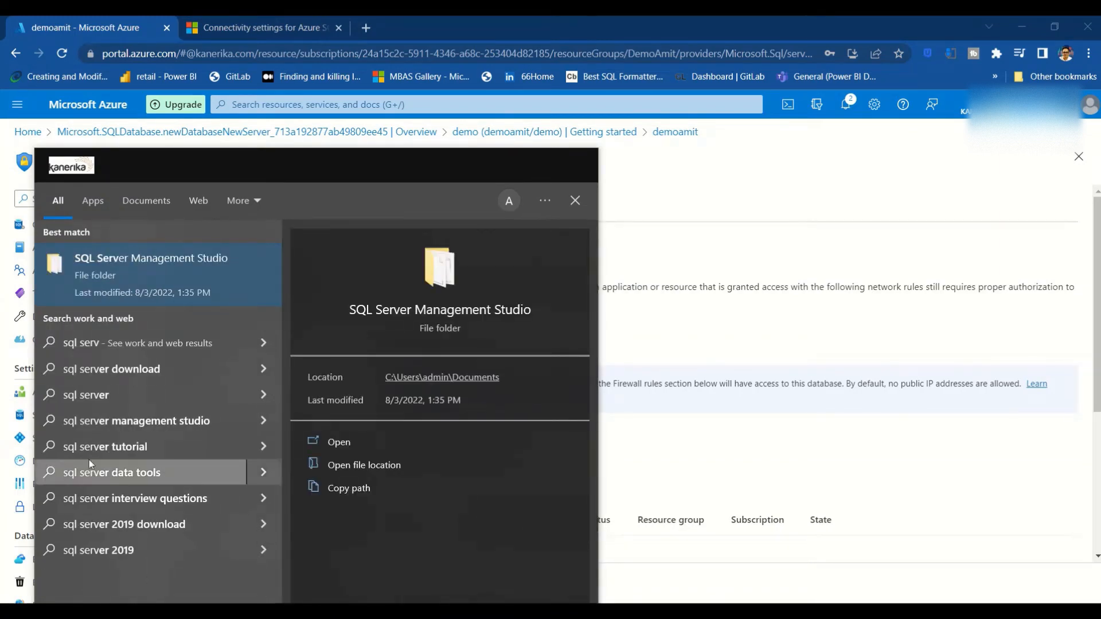
- Search the web for "sql server management studio" in a new browser tab
left_click(375, 27)
left_click(374, 27)
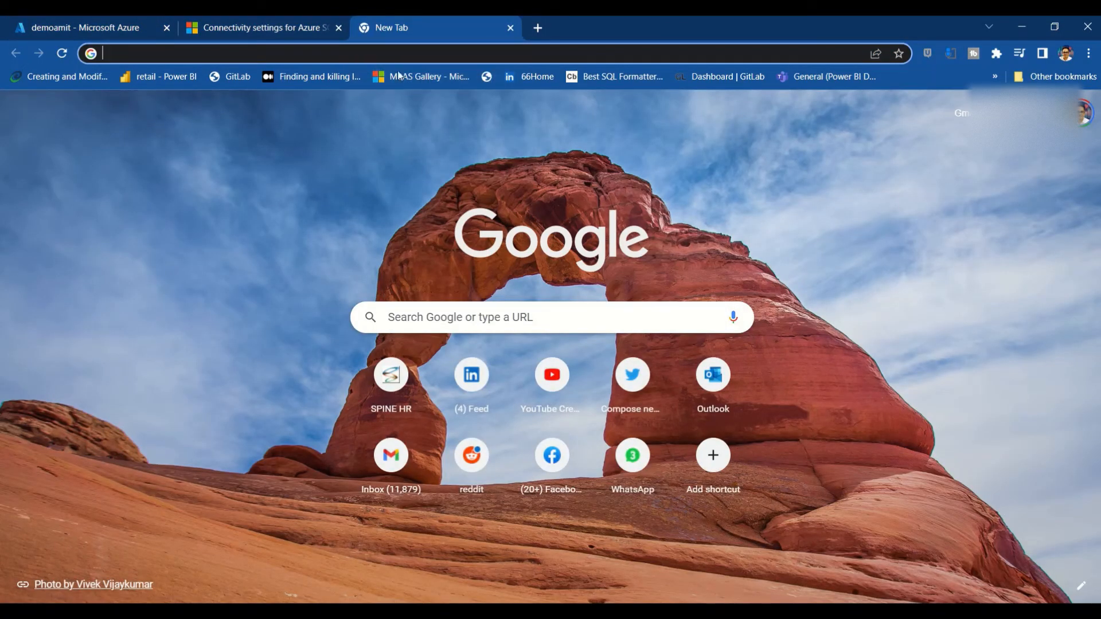
type("sql")
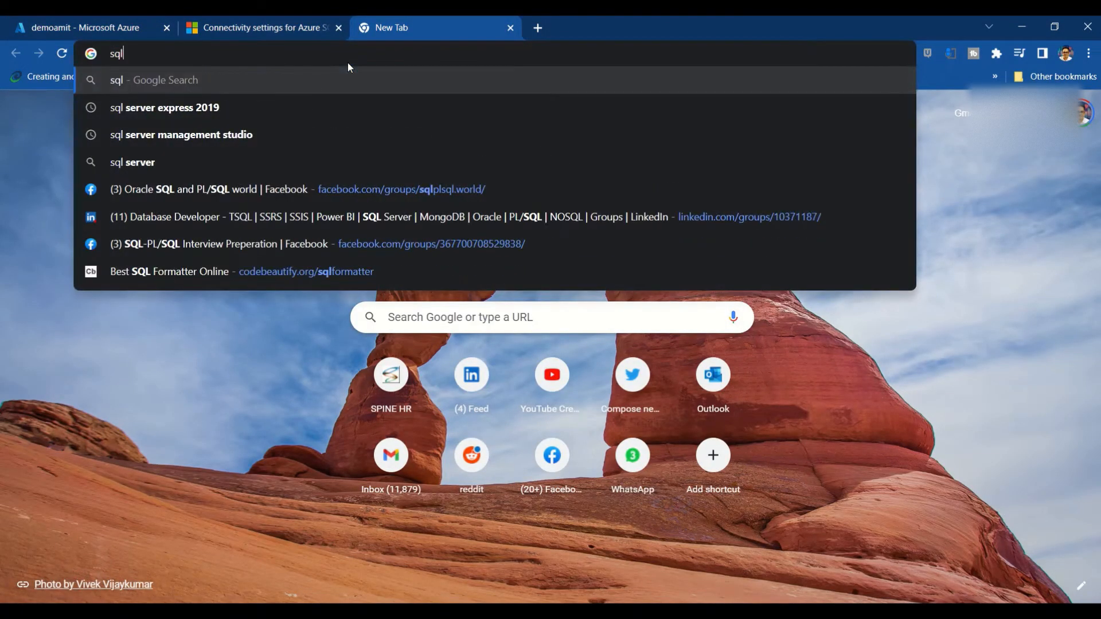
type(" s")
key("Down")
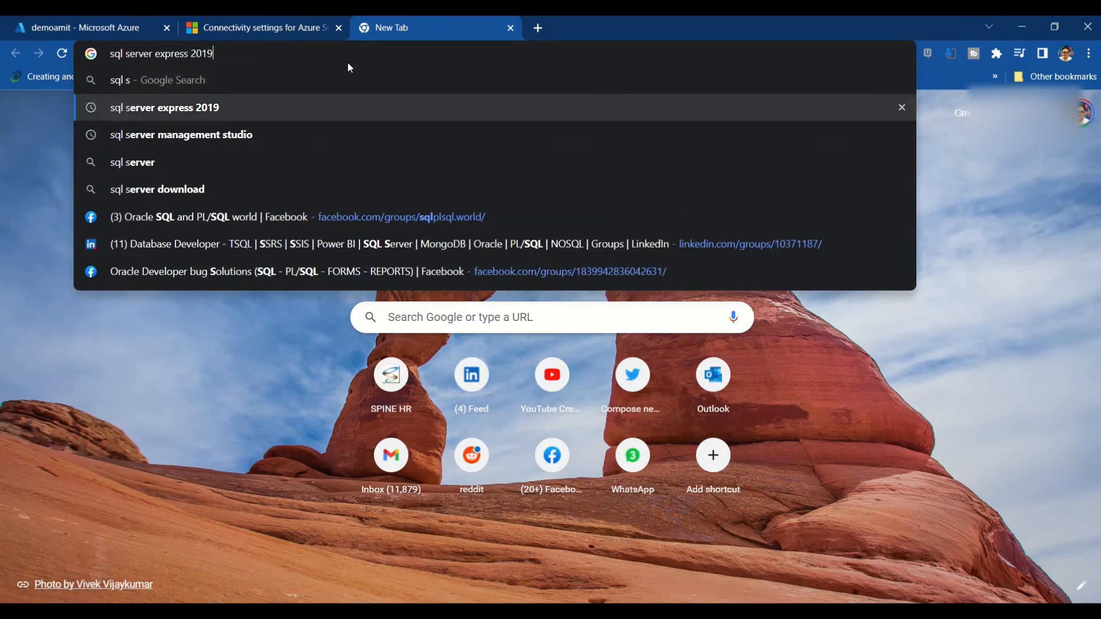
key("BackSpace")
key("BackSpace")
key("BackSpace")
key("BackSpace")
key("BackSpace")
key("BackSpace")
key("BackSpace")
key("BackSpace")
key("BackSpace")
key("BackSpace")
key("BackSpace")
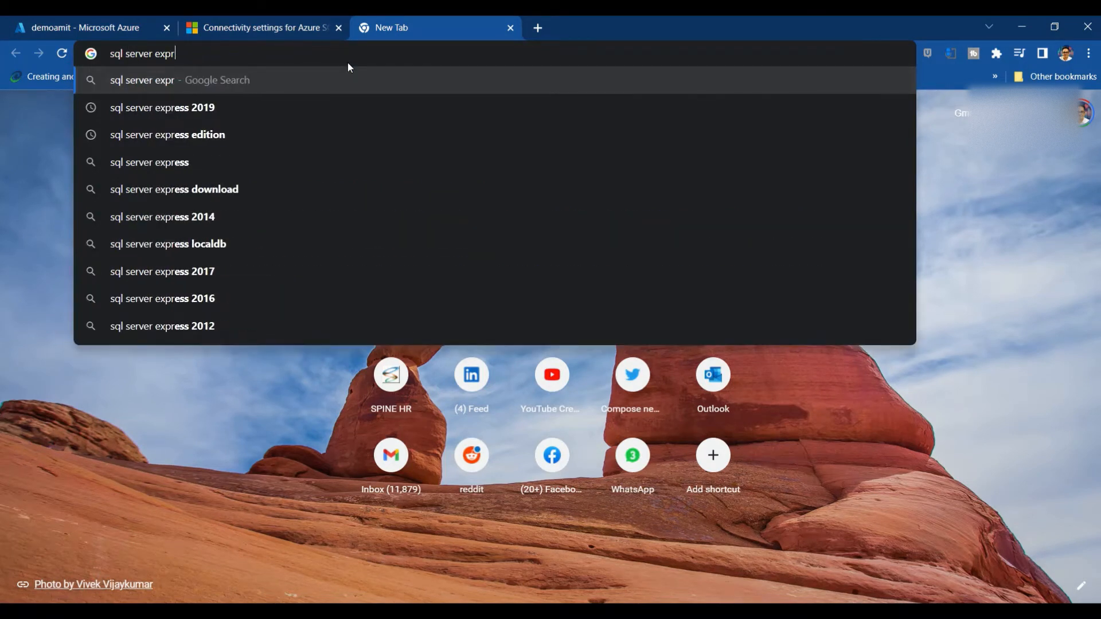
key("BackSpace")
key("Down")
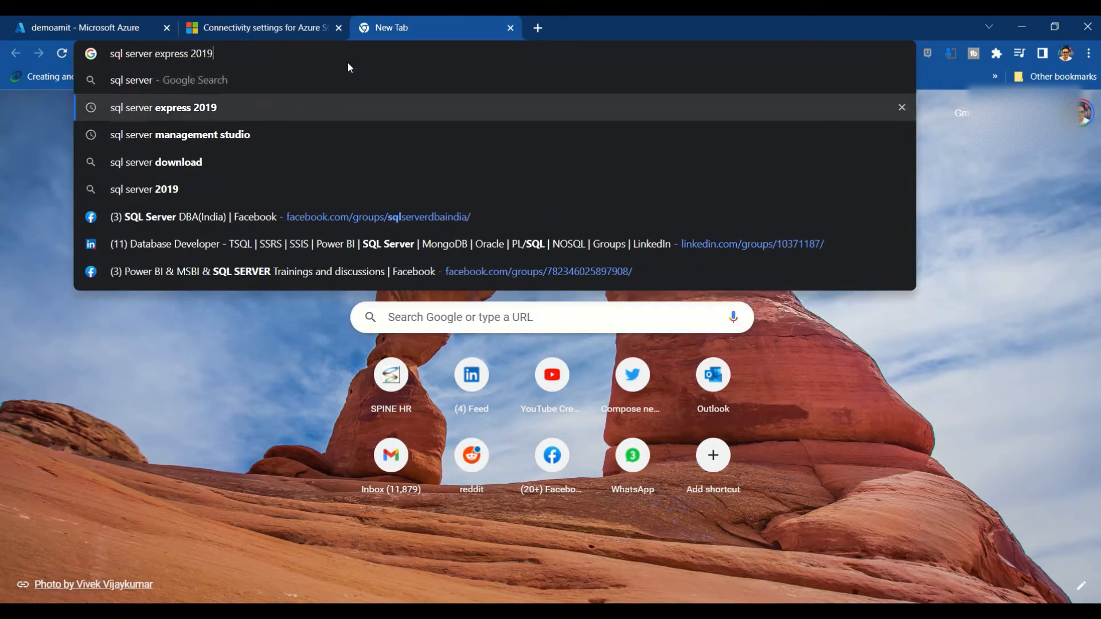
key("Down")
key("Return")
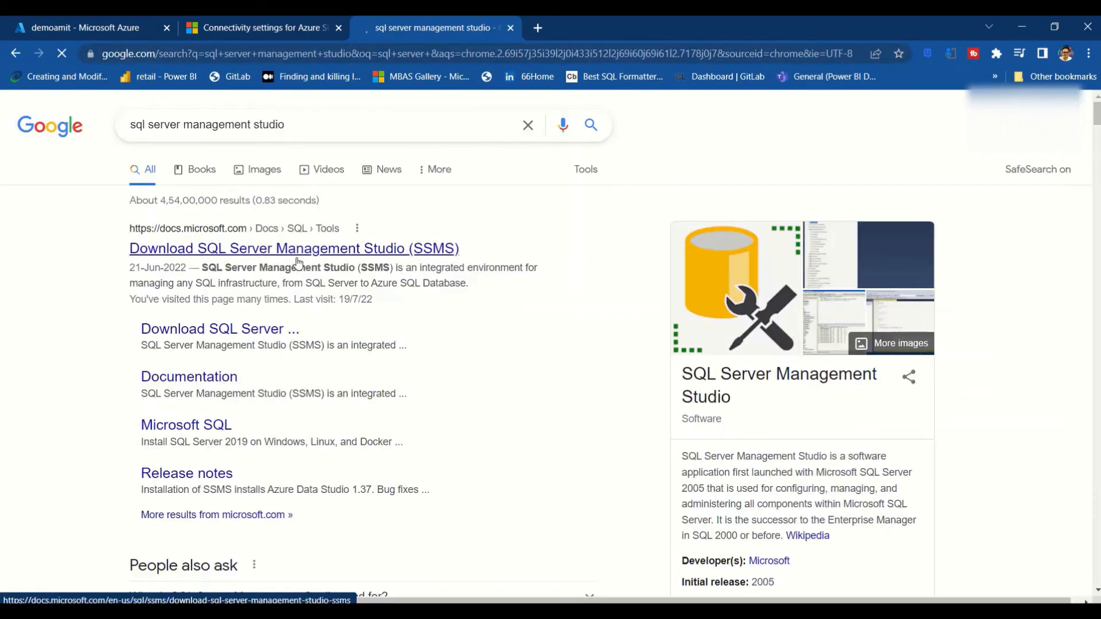
- Open Microsoft's SSMS download page and download SQL Server Management Studio 18.12.1
left_click(296, 253)
scroll(380, 290, "down", 5)
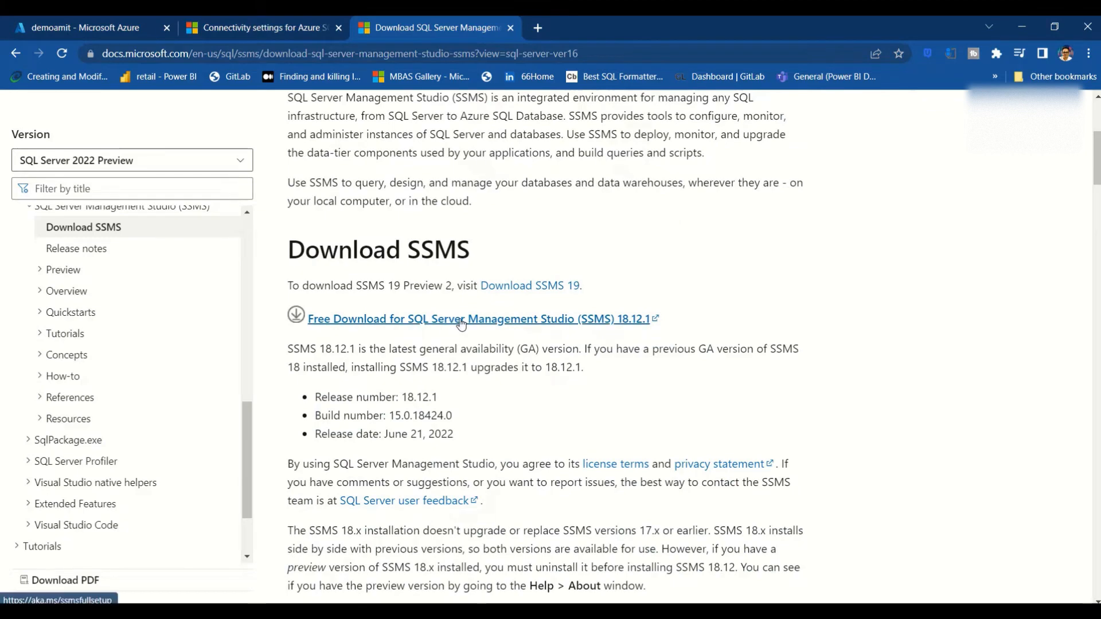
left_click(514, 320)
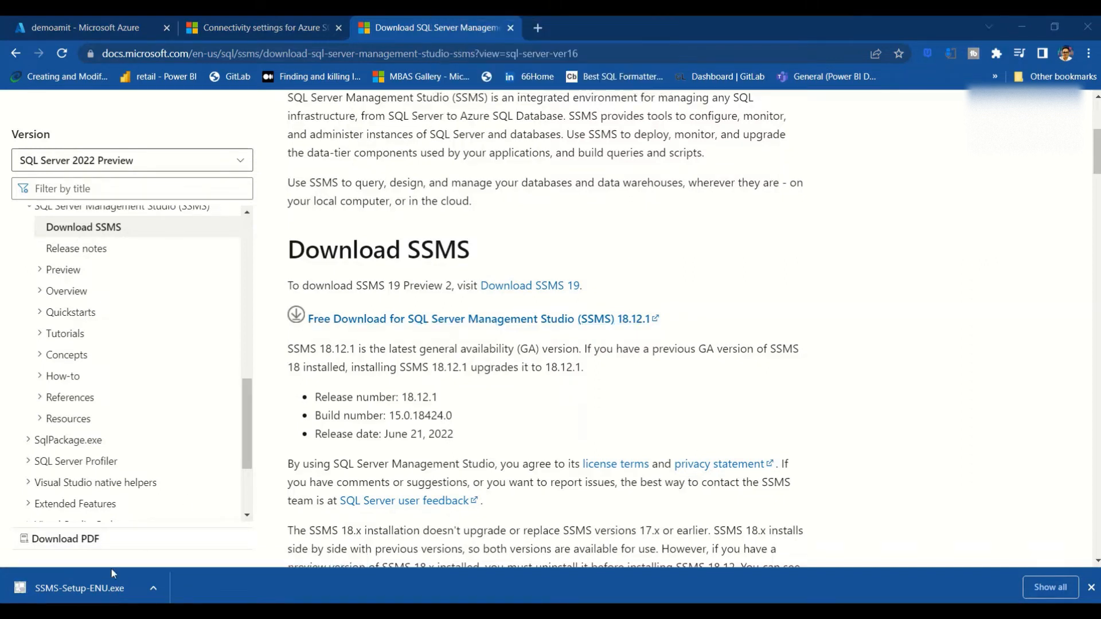
- Run SSMS-Setup-ENU.exe, install SQL Server Management Studio in the default location and close the installer
left_click(99, 588)
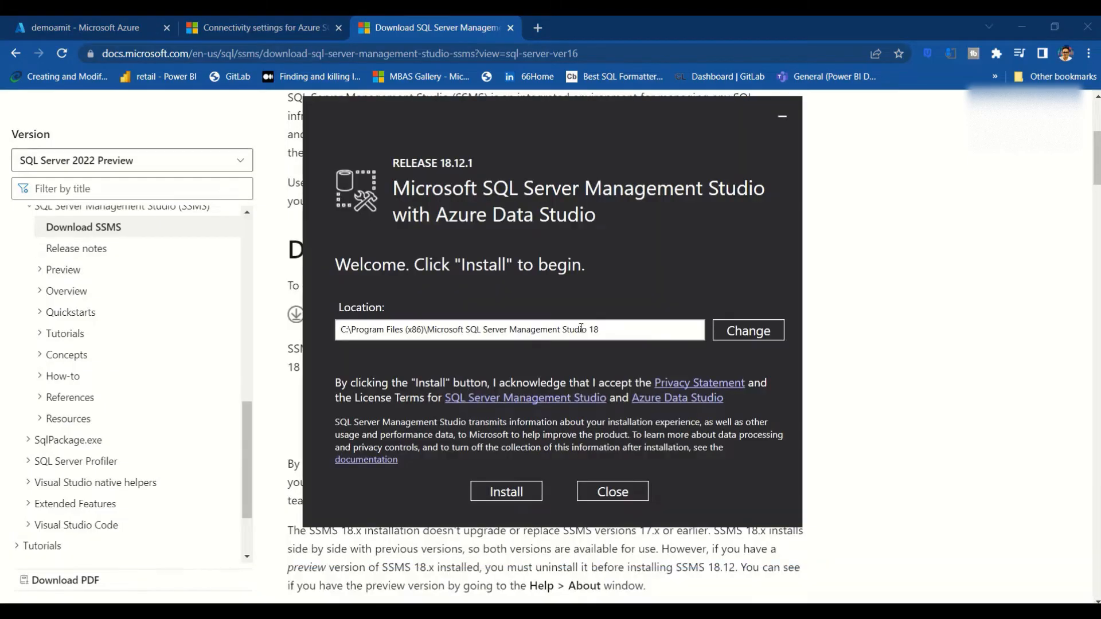
left_click(514, 493)
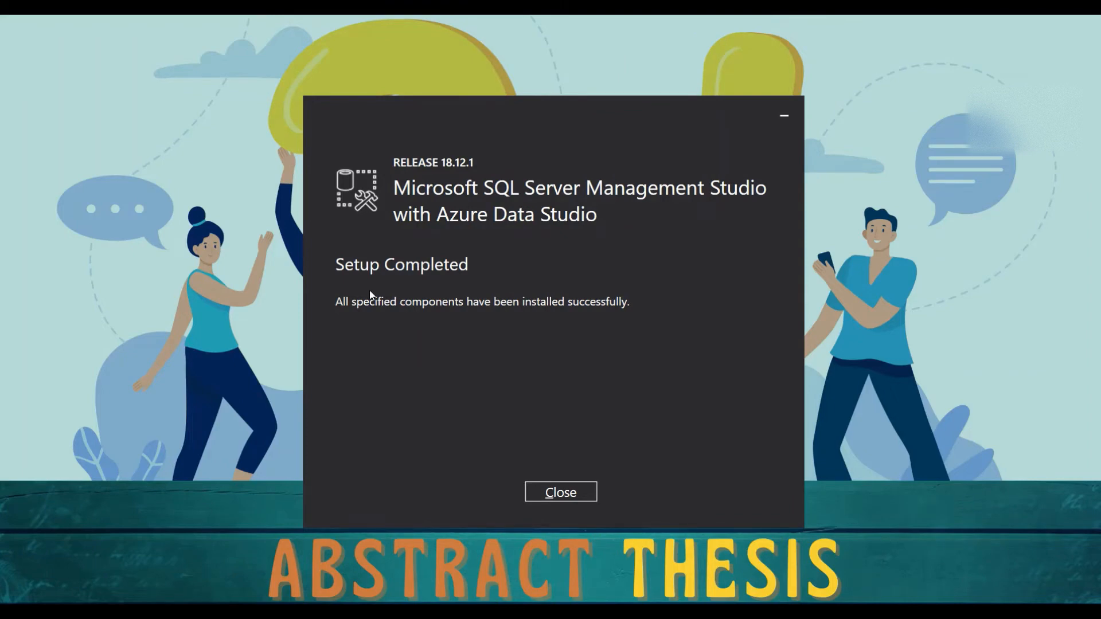
left_click(543, 494)
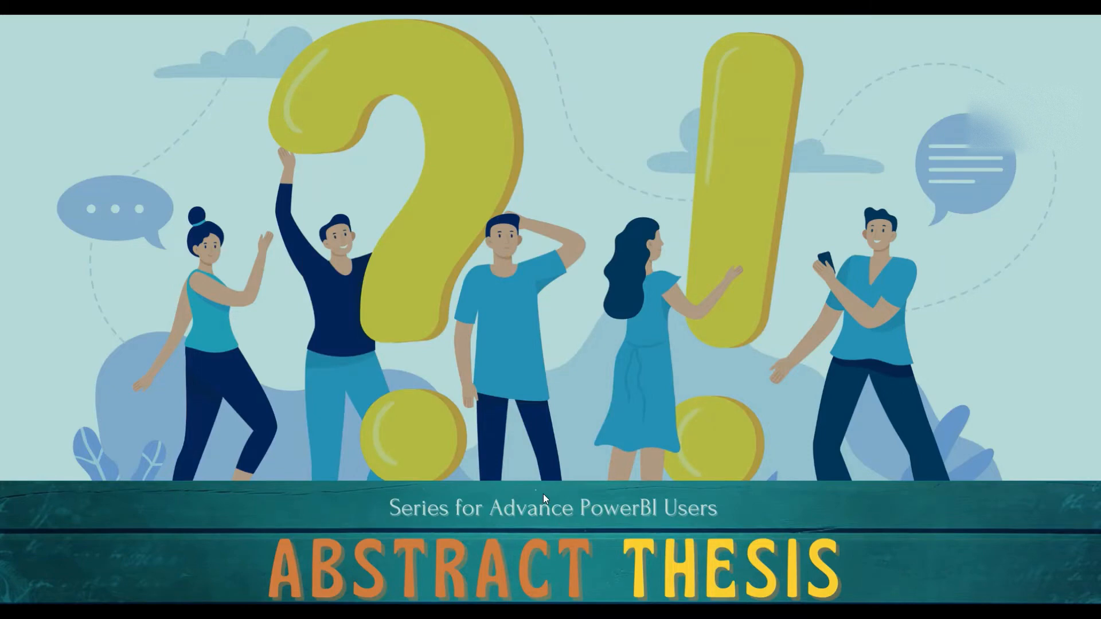
- Search the computer for "sql serve" and launch Microsoft SQL Server Management Studio 18
key("super")
type("sqls")
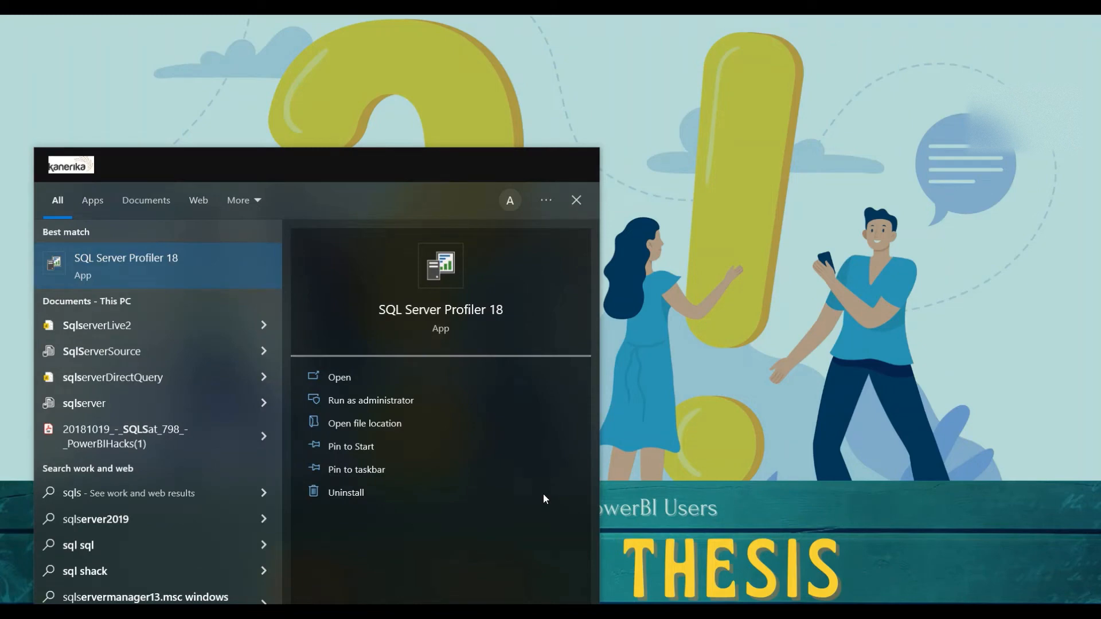
key("BackSpace")
type("serve")
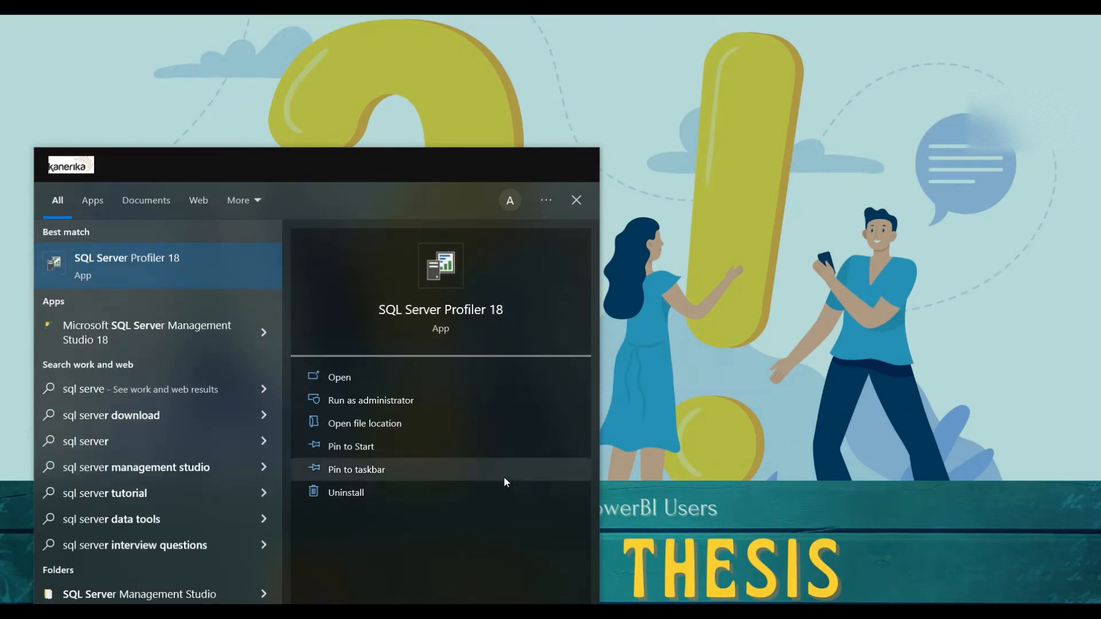
left_click(174, 326)
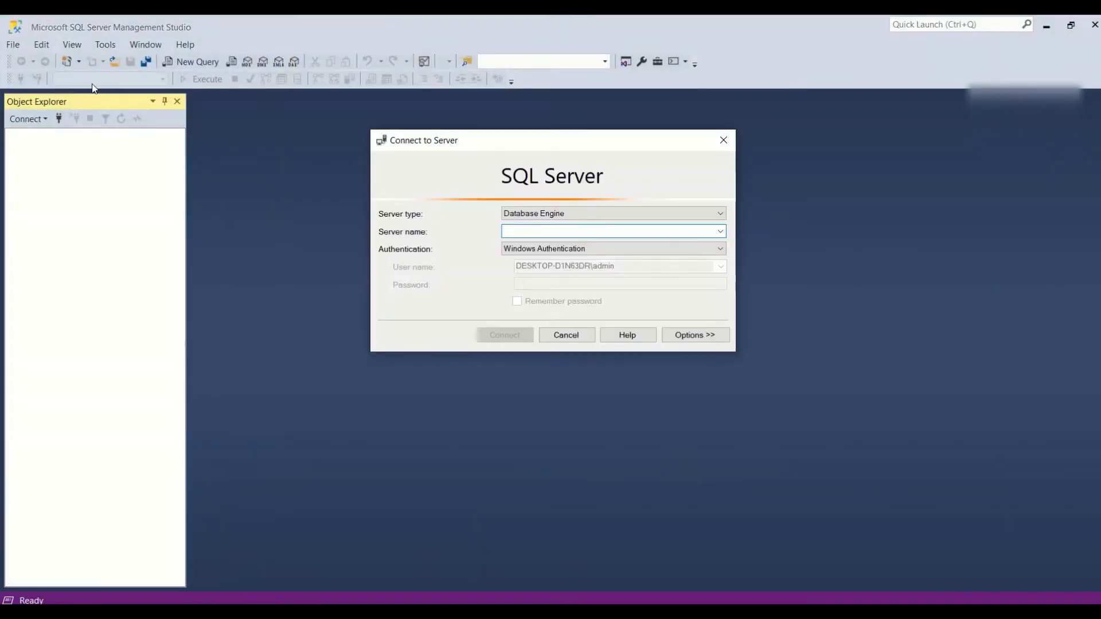
- Choose Database Engine as the server type for the new connection
left_click(577, 220)
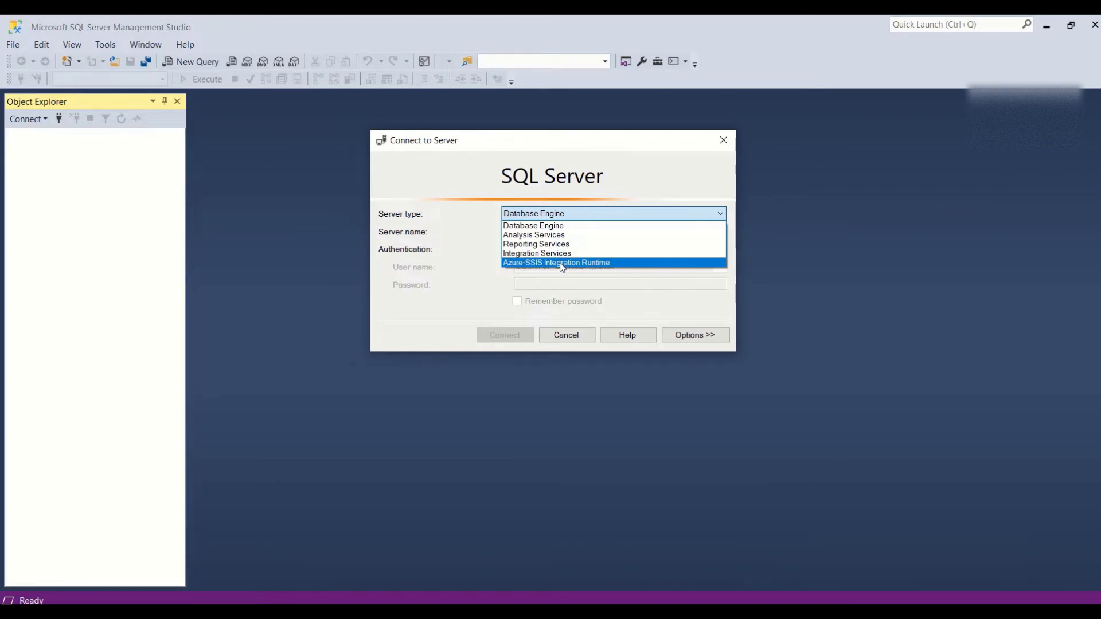
left_click(570, 225)
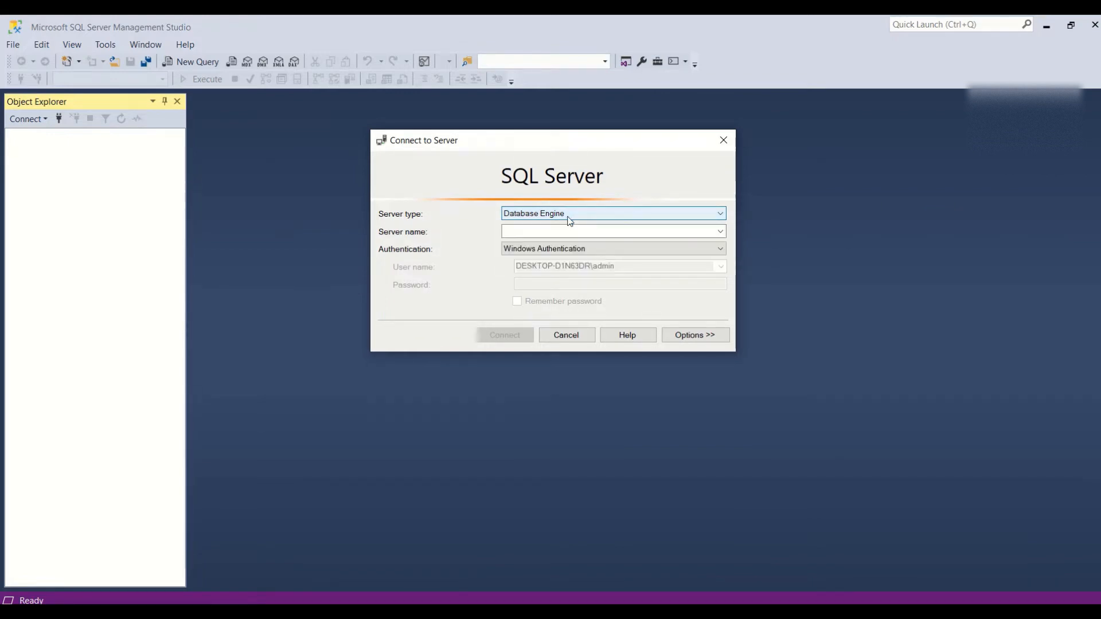
- Switch to Google Chrome, open portal.azure.com in a maximized window and sign in with the listed Microsoft account
key("alt+Tab")
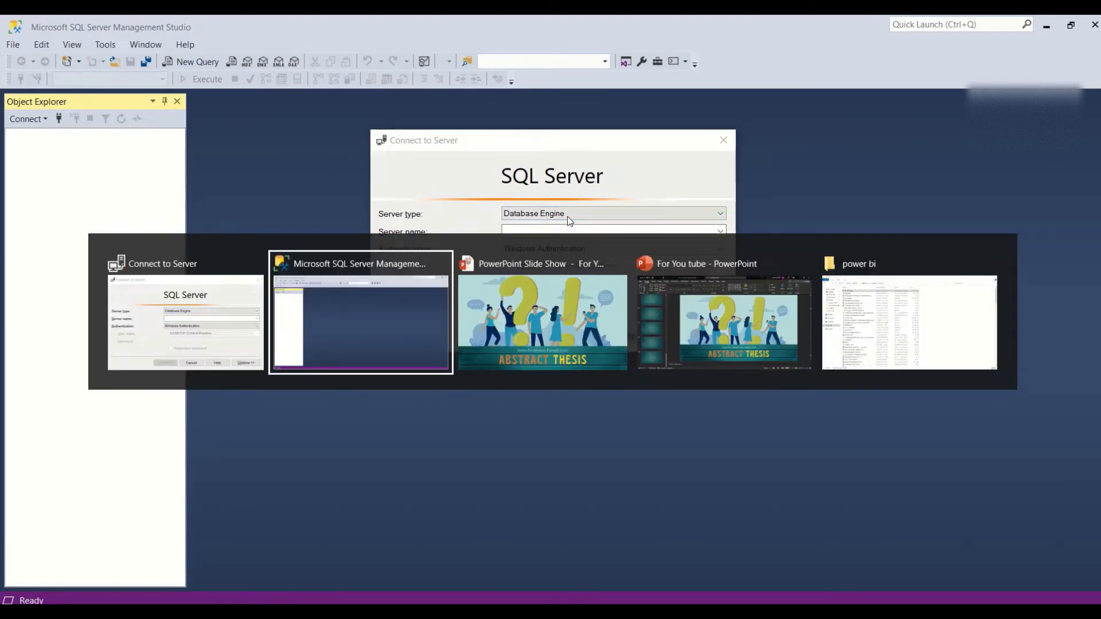
key("super+d")
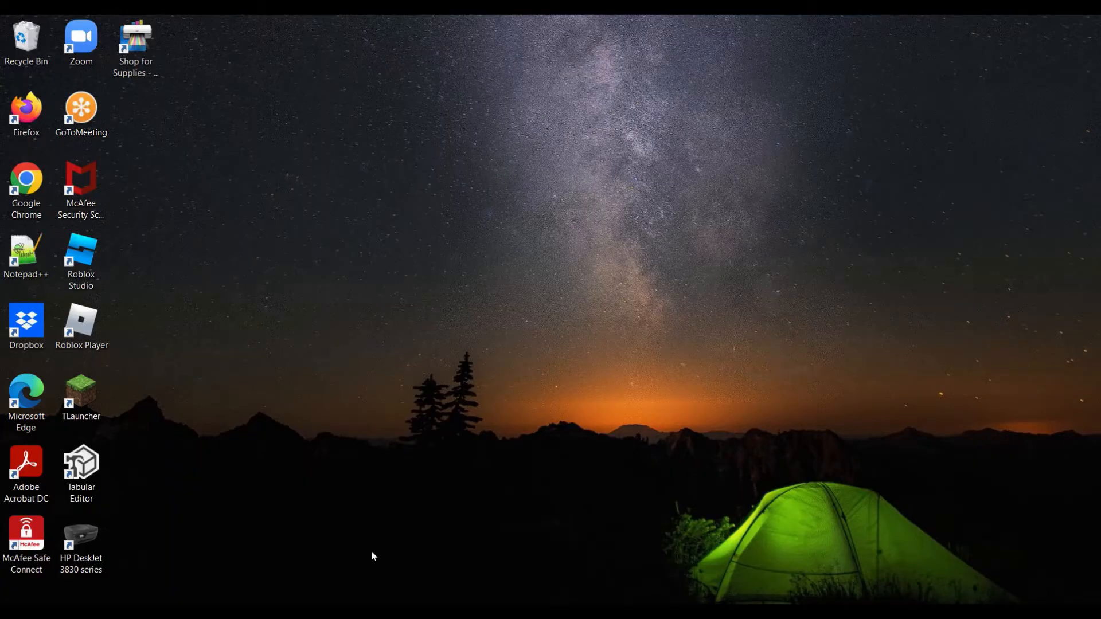
left_click(302, 609)
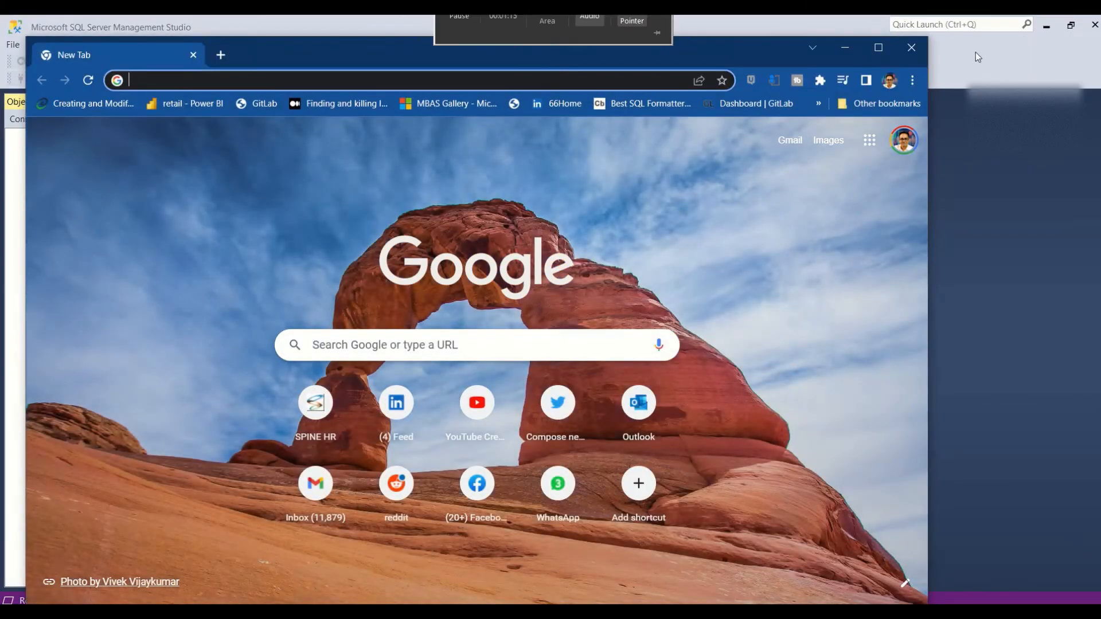
left_click(878, 47)
type("portal.azure.com")
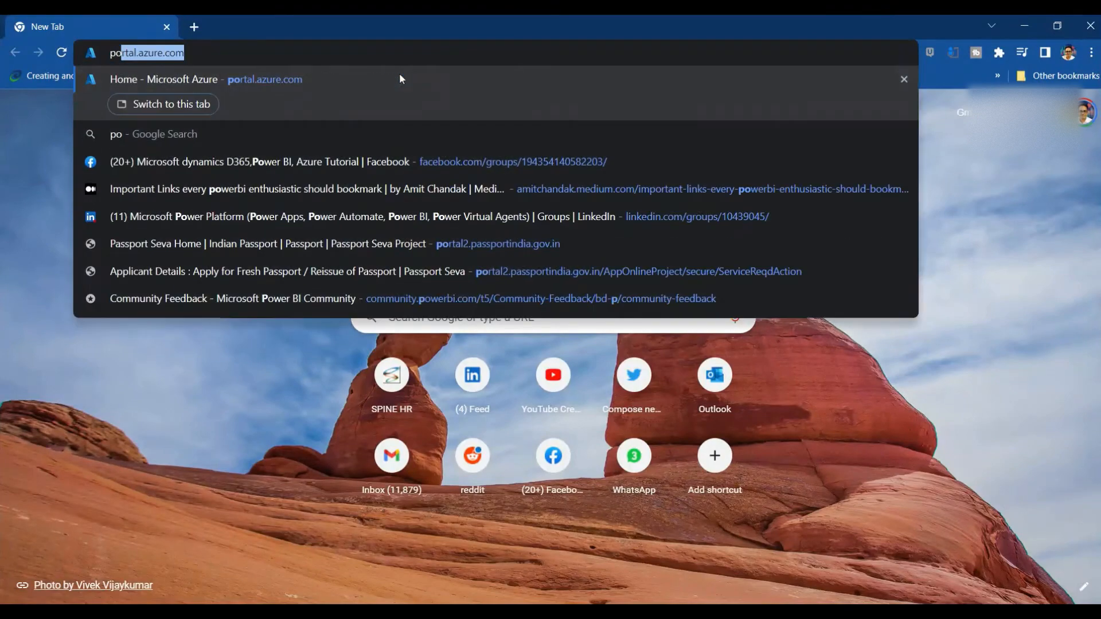
key("Return")
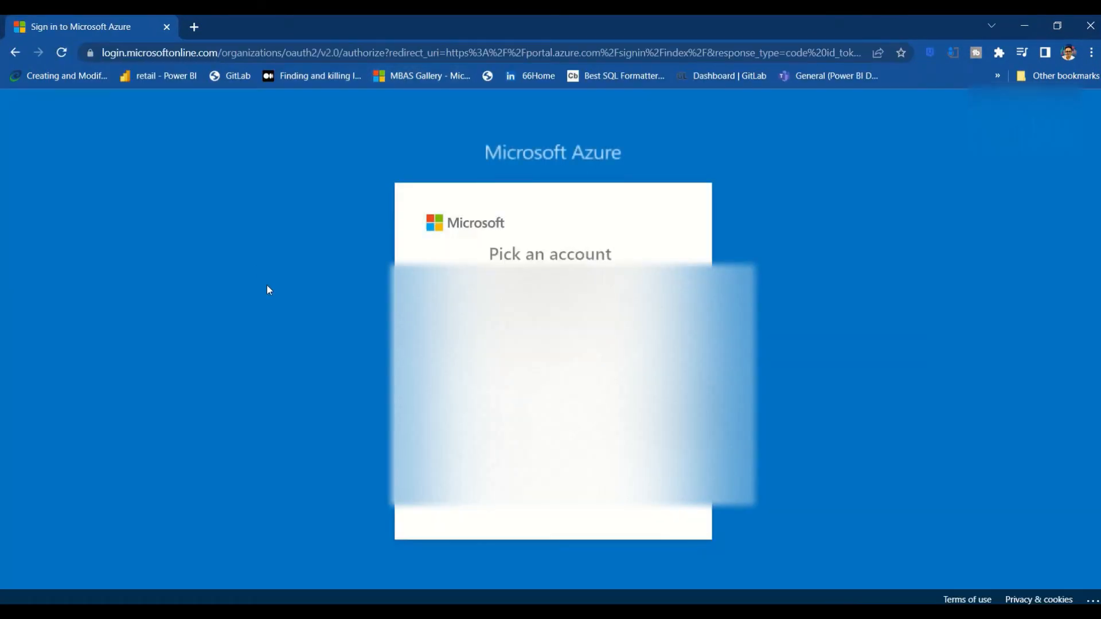
left_click(506, 312)
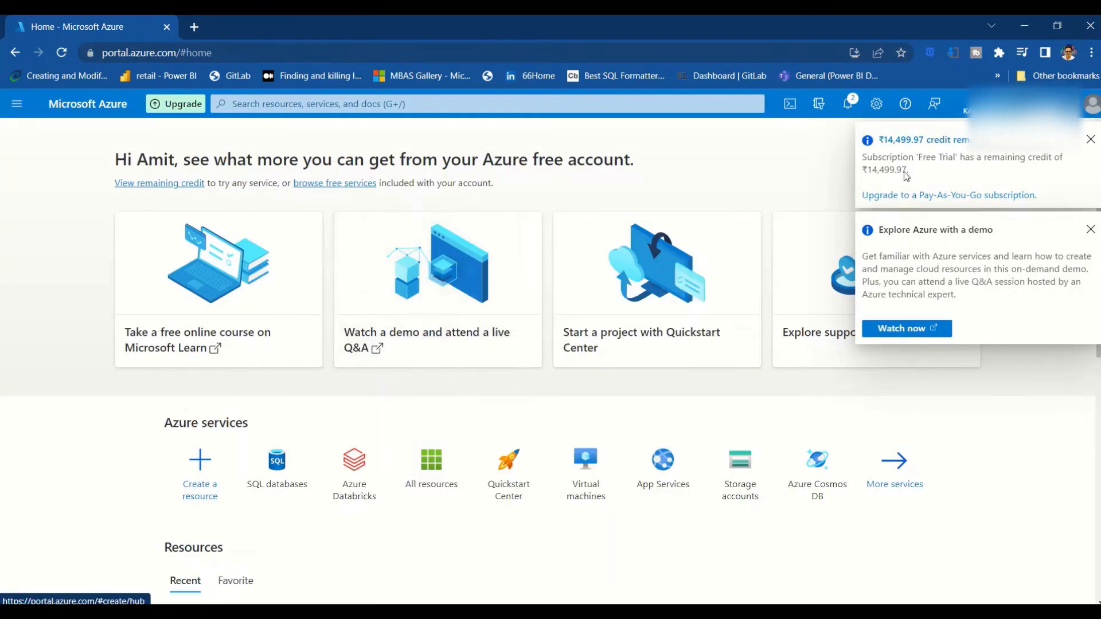
- Open the demoamit SQL server from the recent resources and copy its full server name
scroll(371, 345, "down", 1)
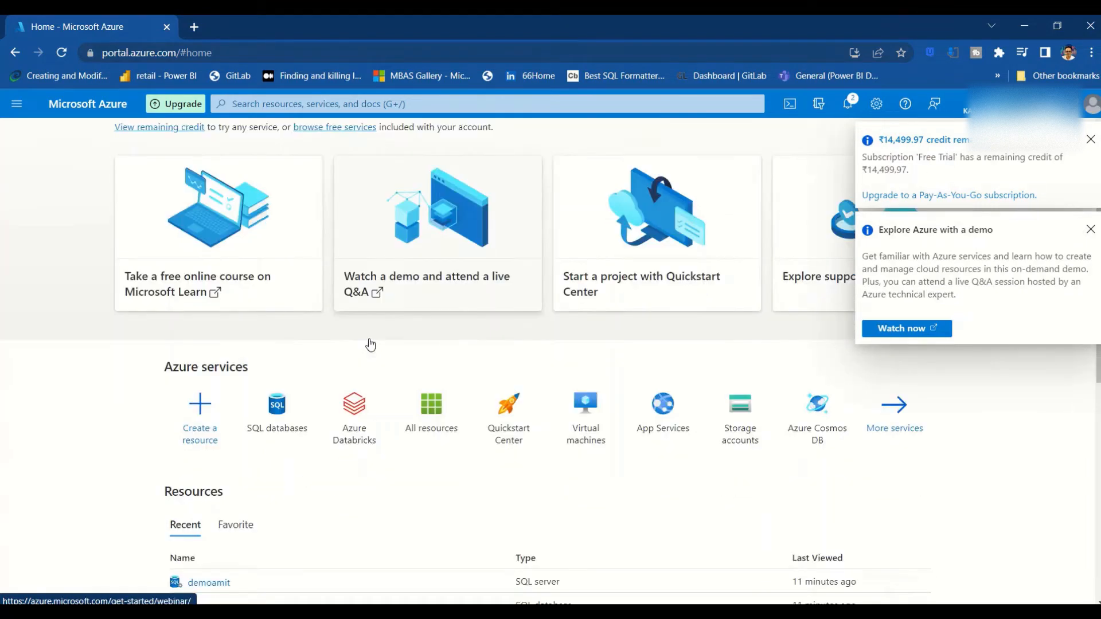
scroll(370, 345, "down", 4)
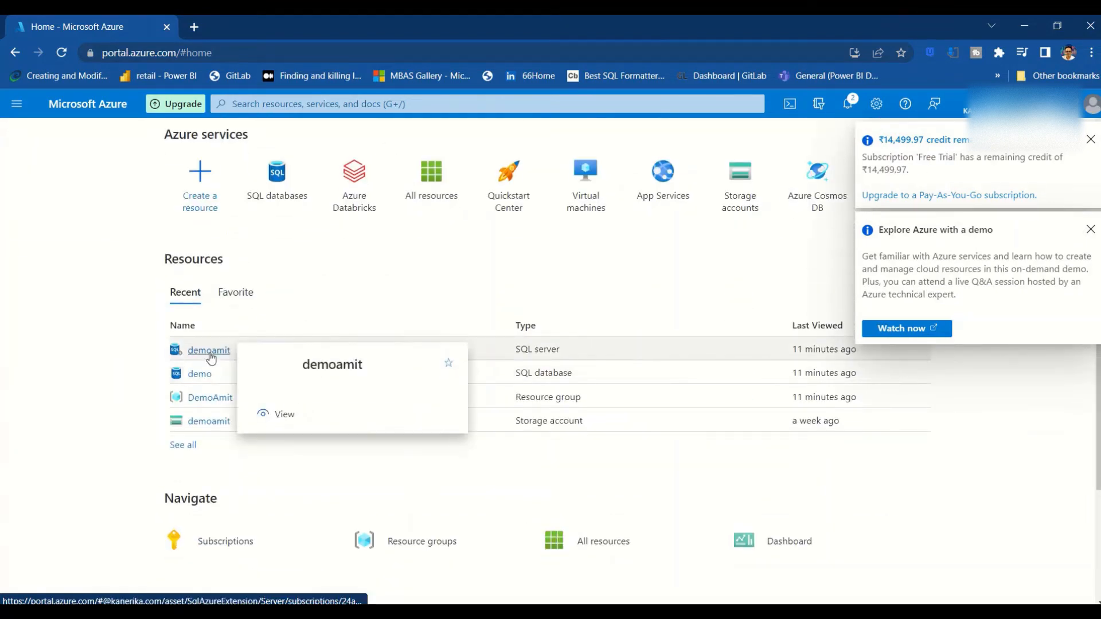
left_click(210, 354)
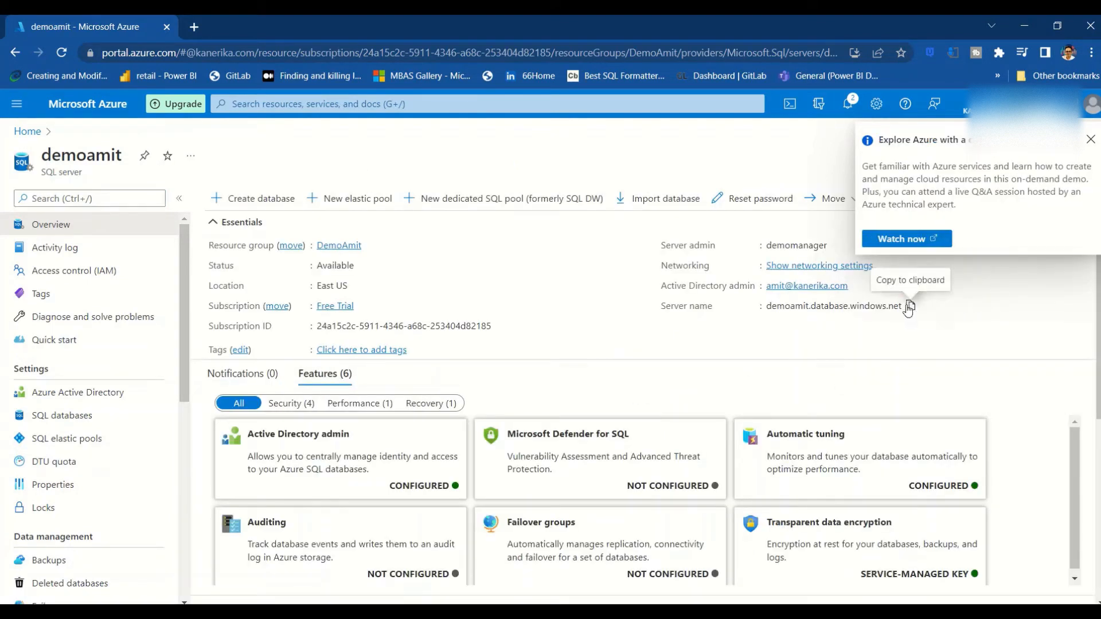
left_click_drag(908, 309, 768, 310)
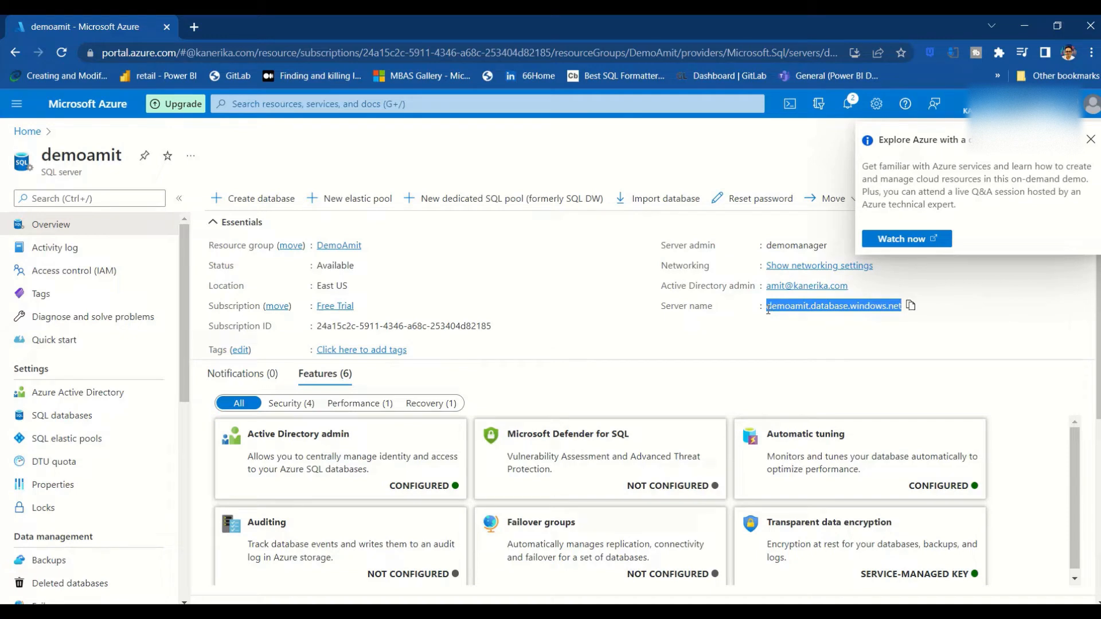
left_click(911, 307)
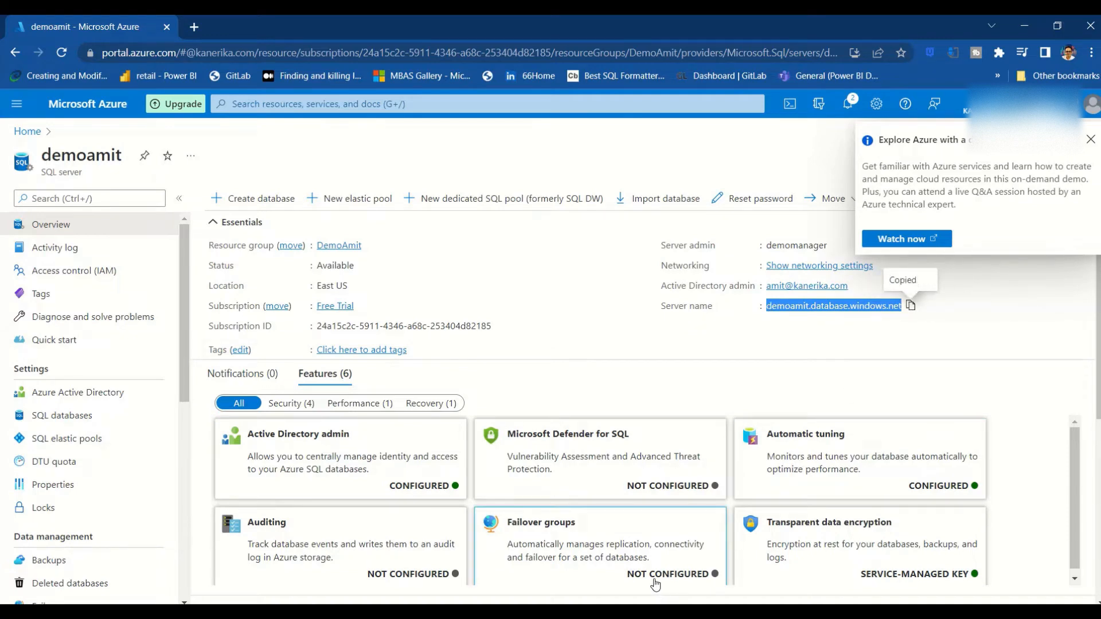
- Switch back to SQL Server Management Studio and paste demoamit.database.windows.net as the server name to connect to
key("super+d")
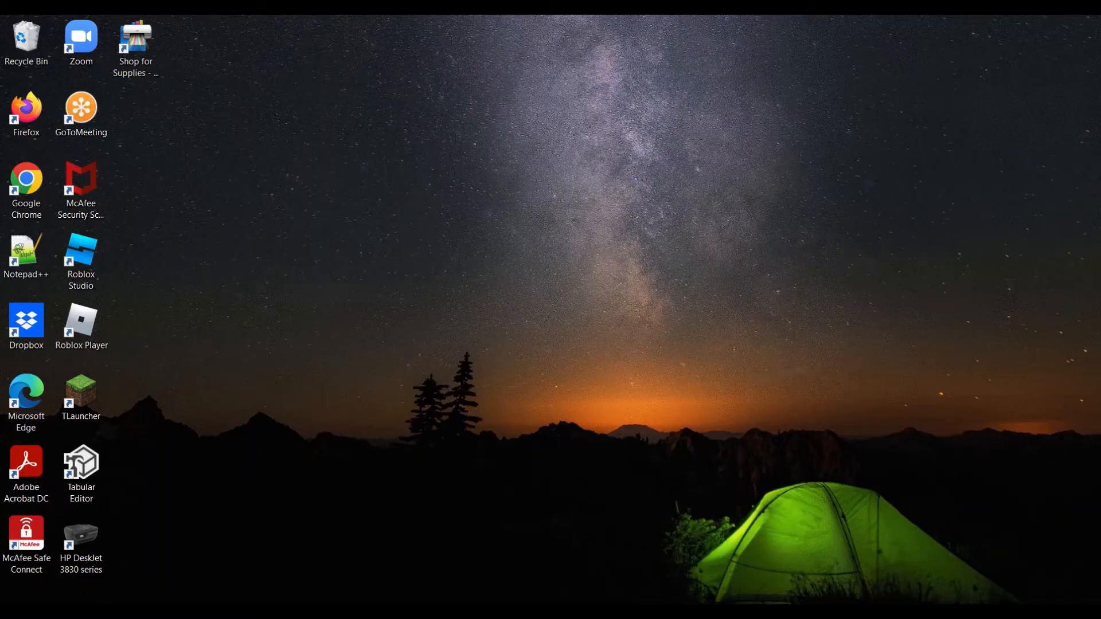
mouse_move(446, 611)
mouse_move(491, 588)
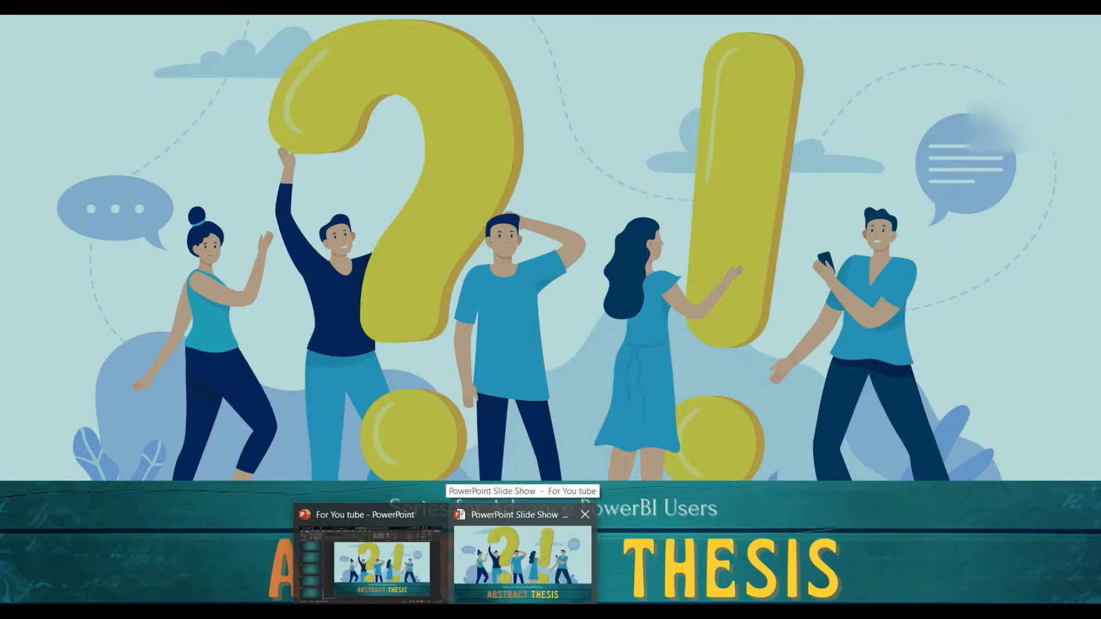
mouse_move(481, 611)
left_click(517, 577)
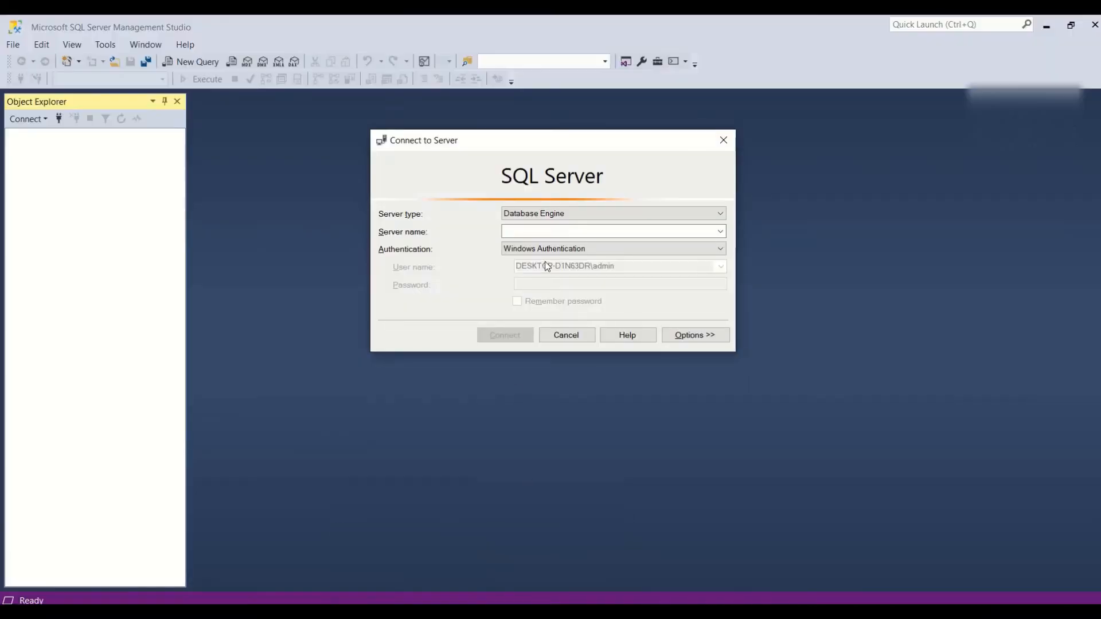
left_click(546, 232)
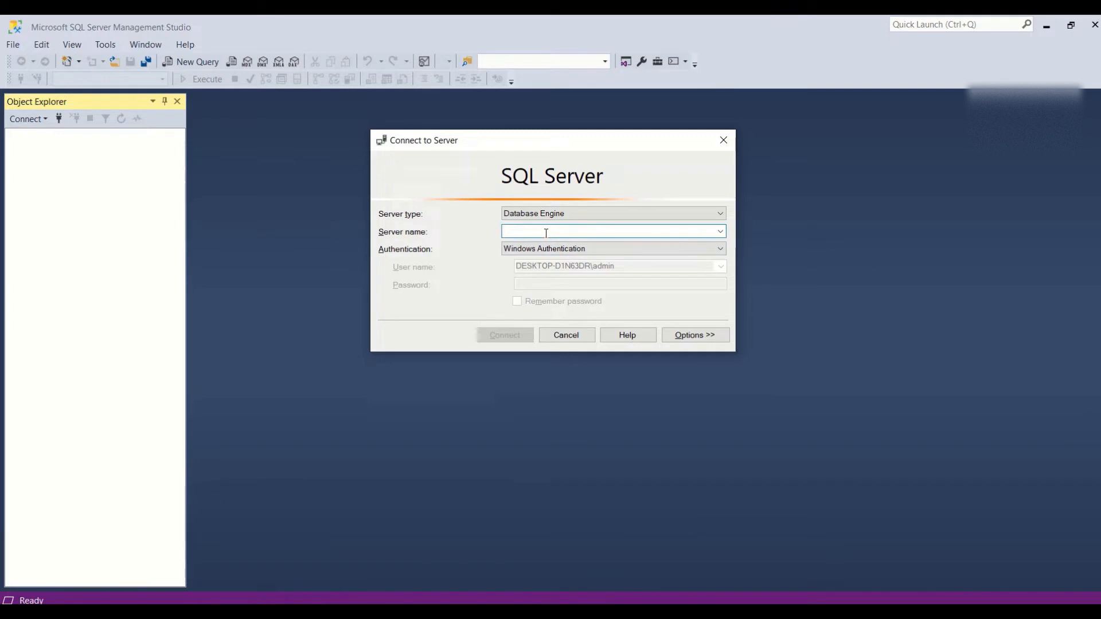
key("ctrl+v")
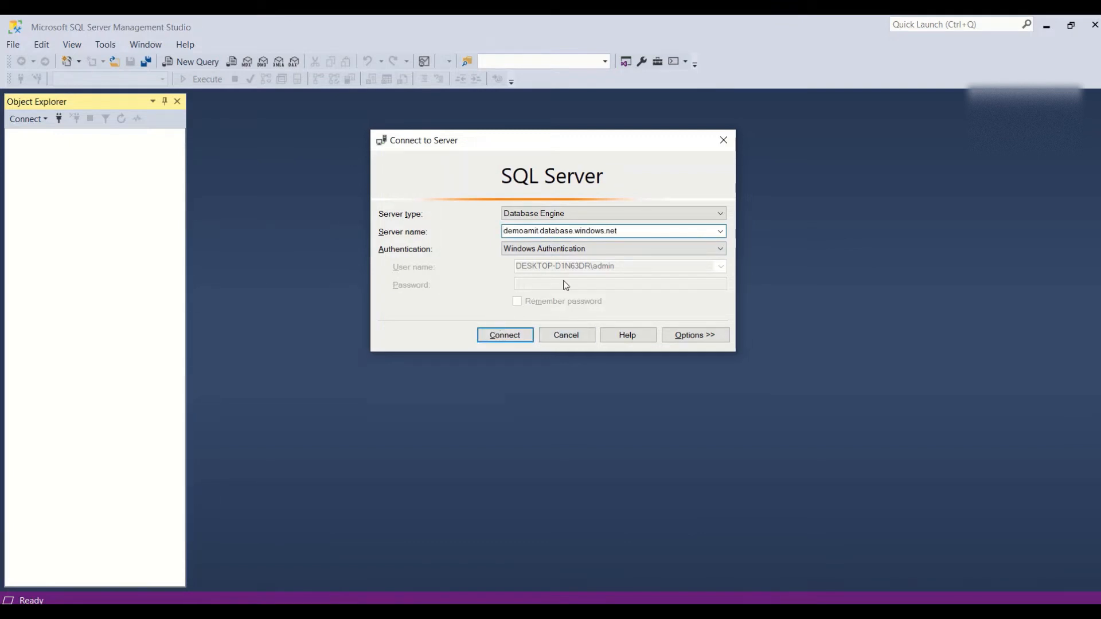
- Set the connection's authentication to SQL Server Authentication
left_click(590, 251)
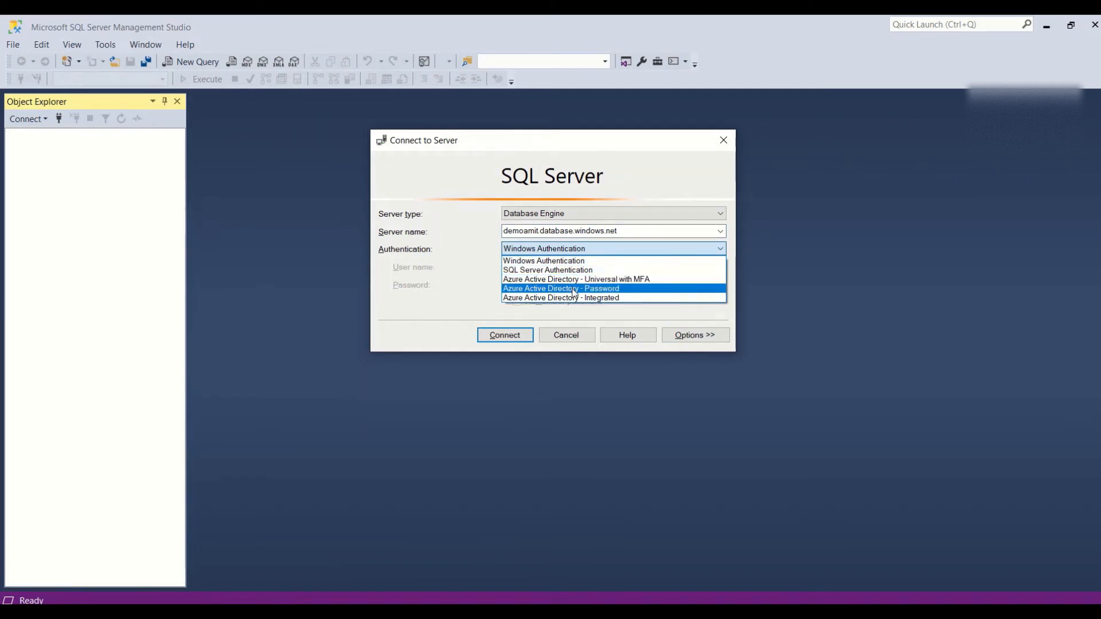
left_click(571, 259)
left_click(569, 251)
left_click(559, 267)
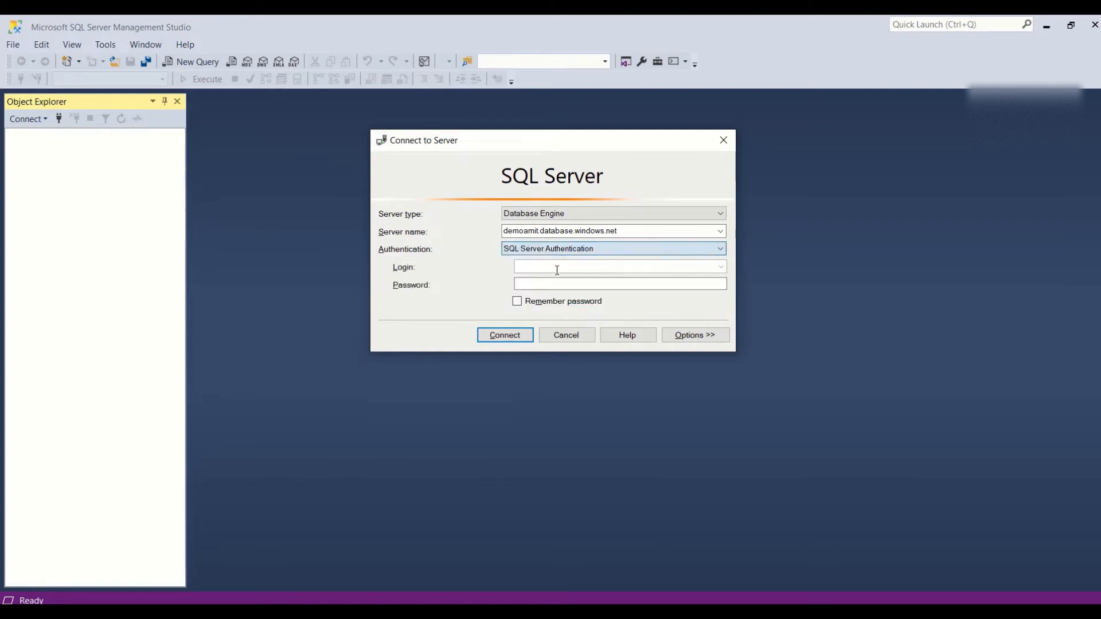
- Enter demomanager as the login, fill in the account password and connect to the server
left_click(539, 266)
type("demo")
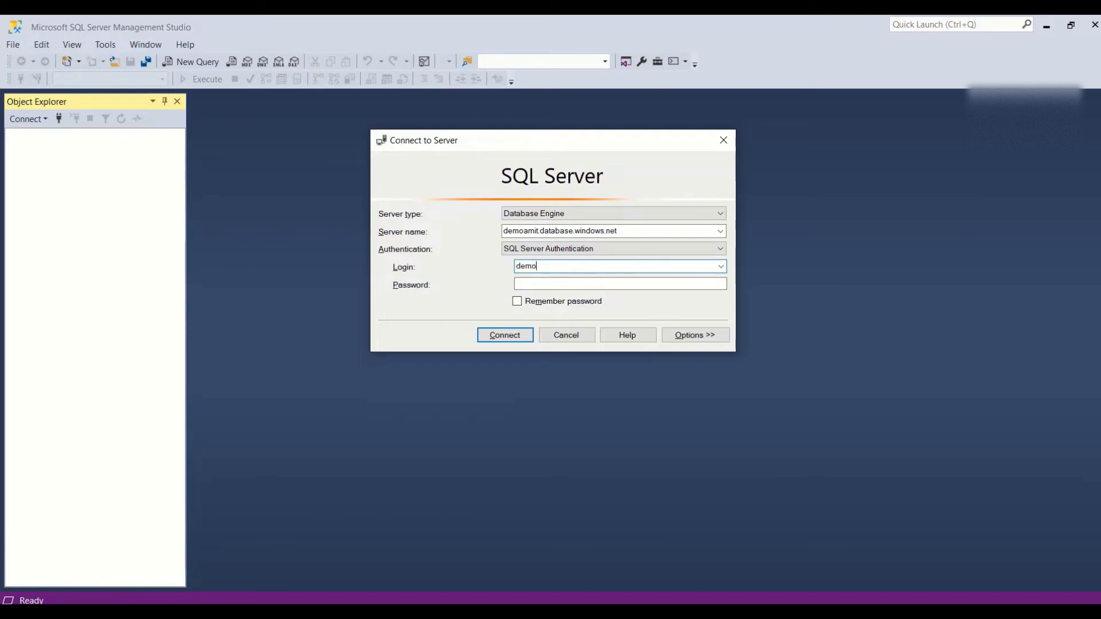
type("manager")
key("Tab")
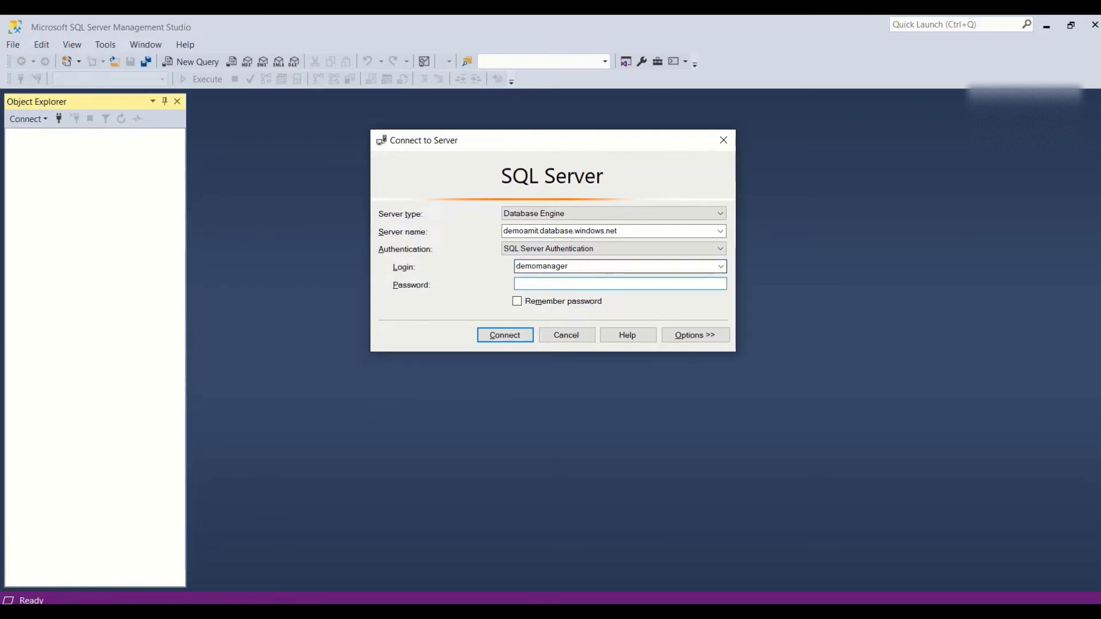
type("*********")
left_click(500, 337)
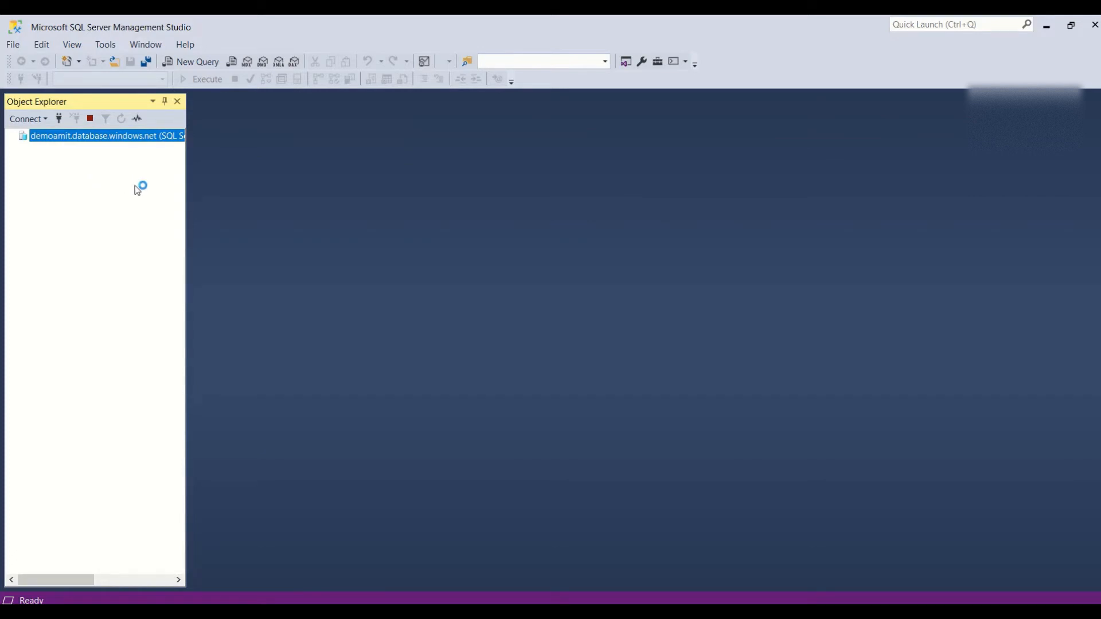
- Expand the server's Databases folder, the demo database and its Tables folder to examine their contents
left_click(23, 149)
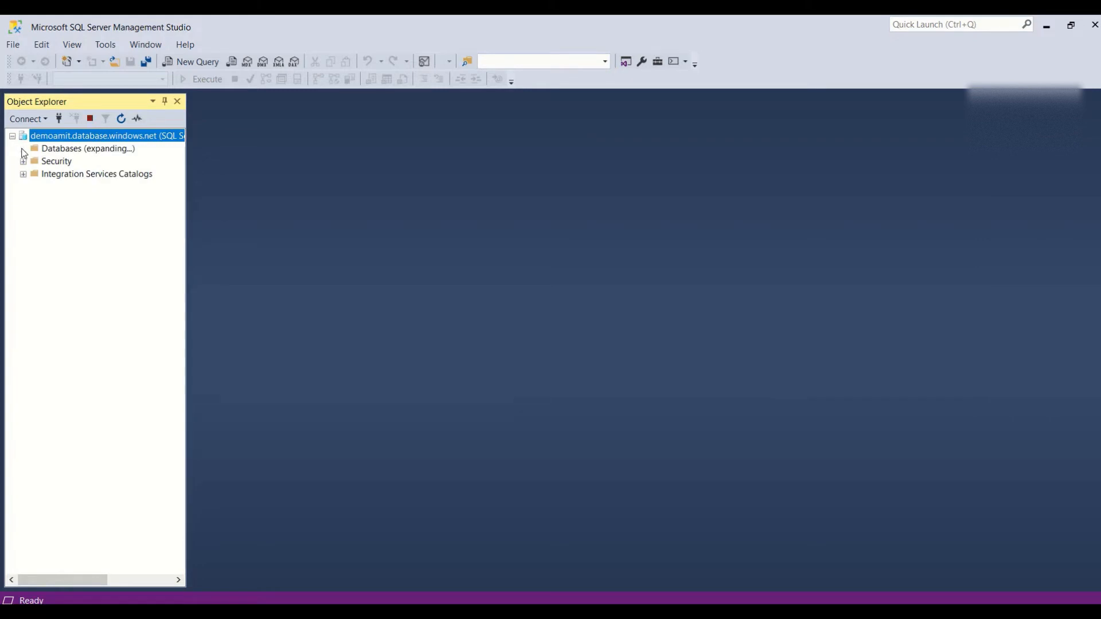
left_click(45, 174)
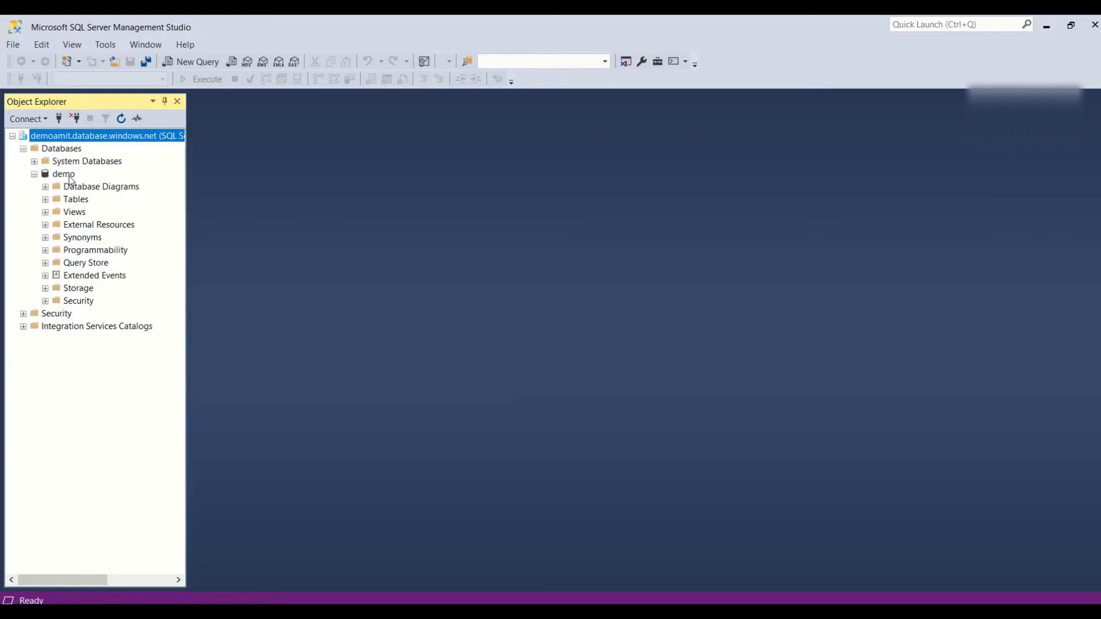
left_click(47, 198)
left_click(73, 200)
right_click(74, 201)
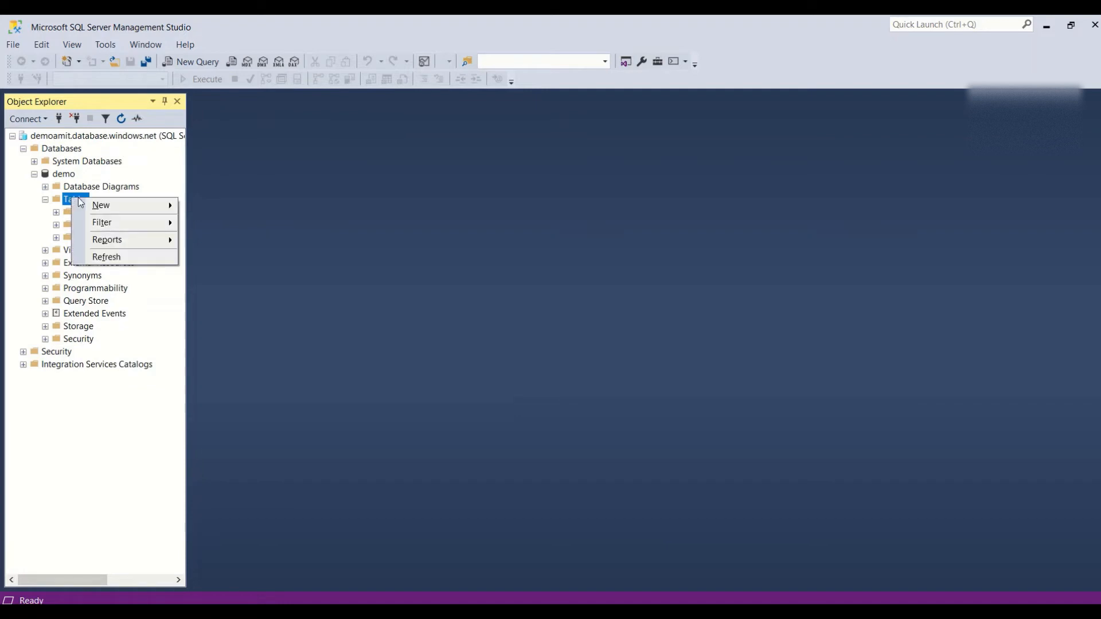
left_click(67, 175)
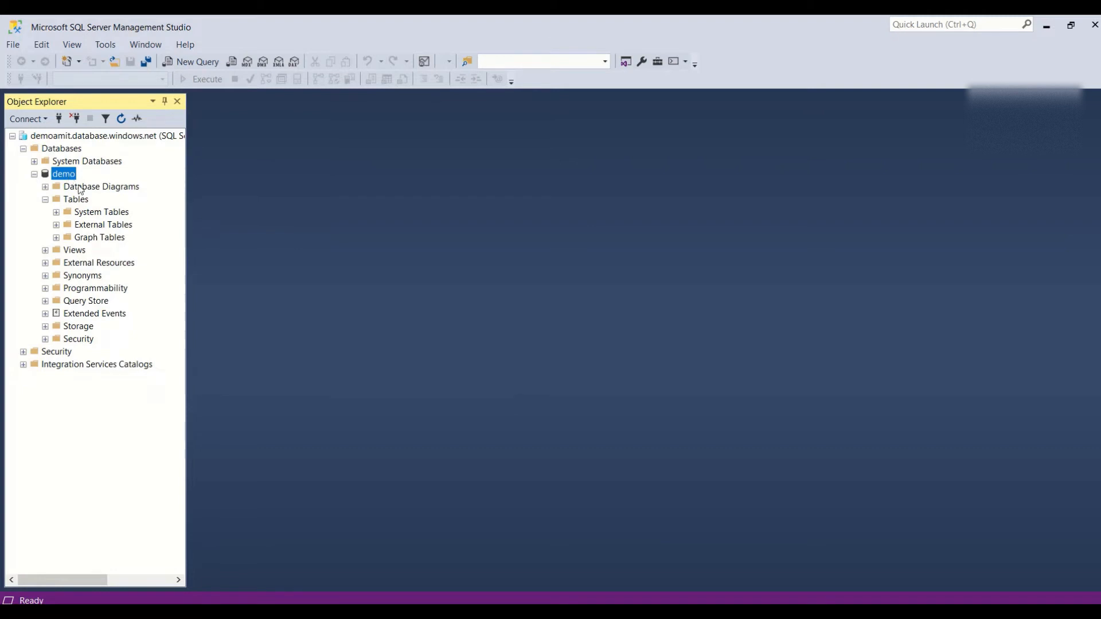
left_click(59, 151)
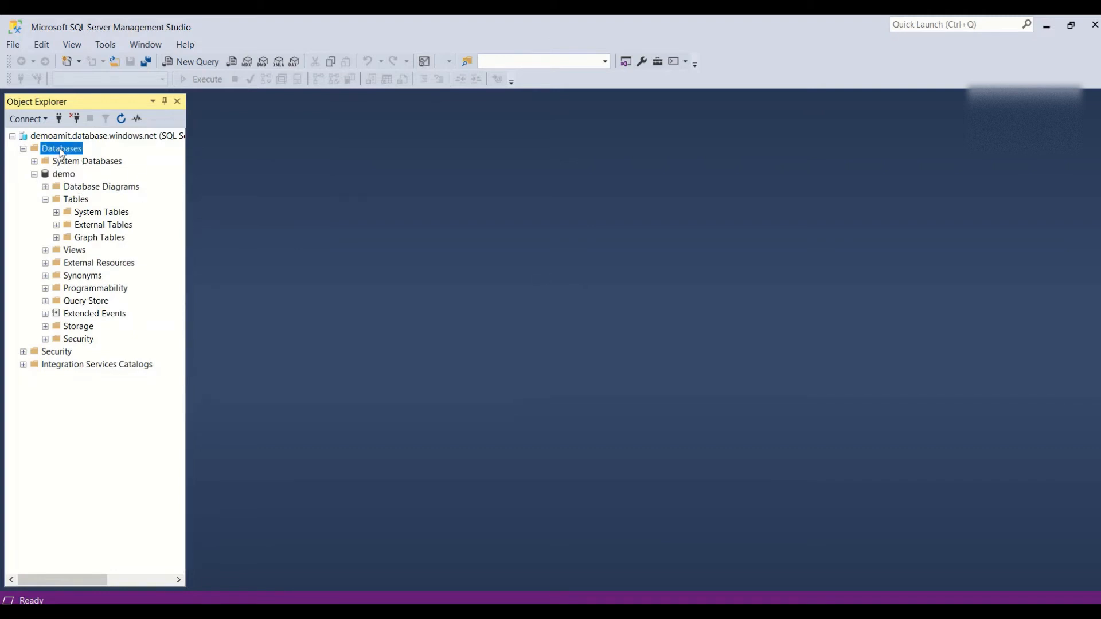
- Start the Import Flat File task for the demo database and proceed past the wizard's introduction
left_click(67, 174)
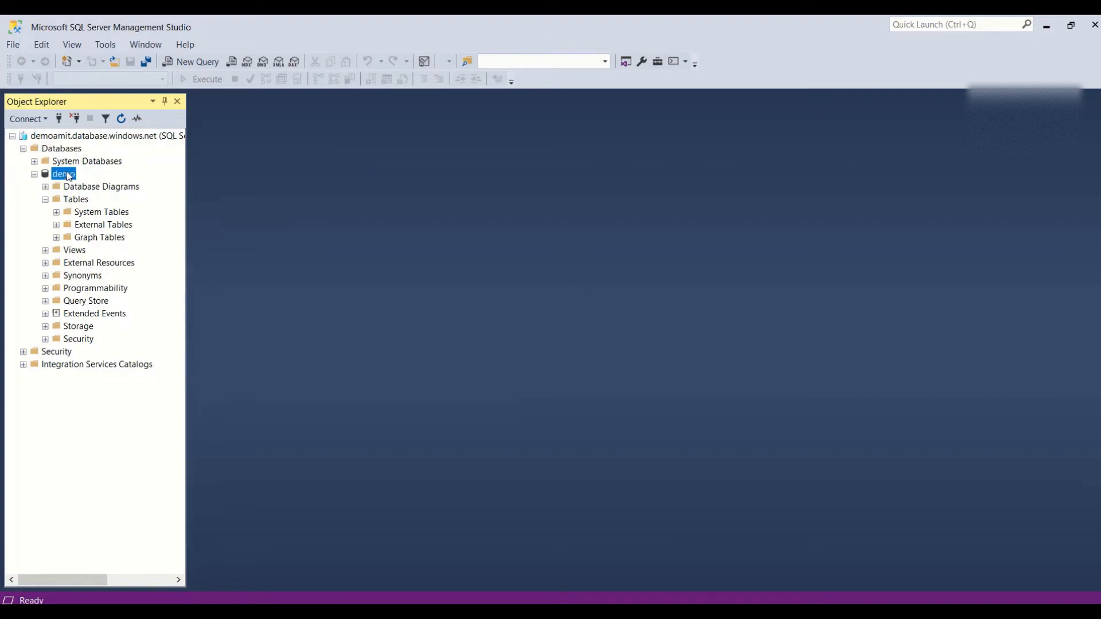
right_click(67, 174)
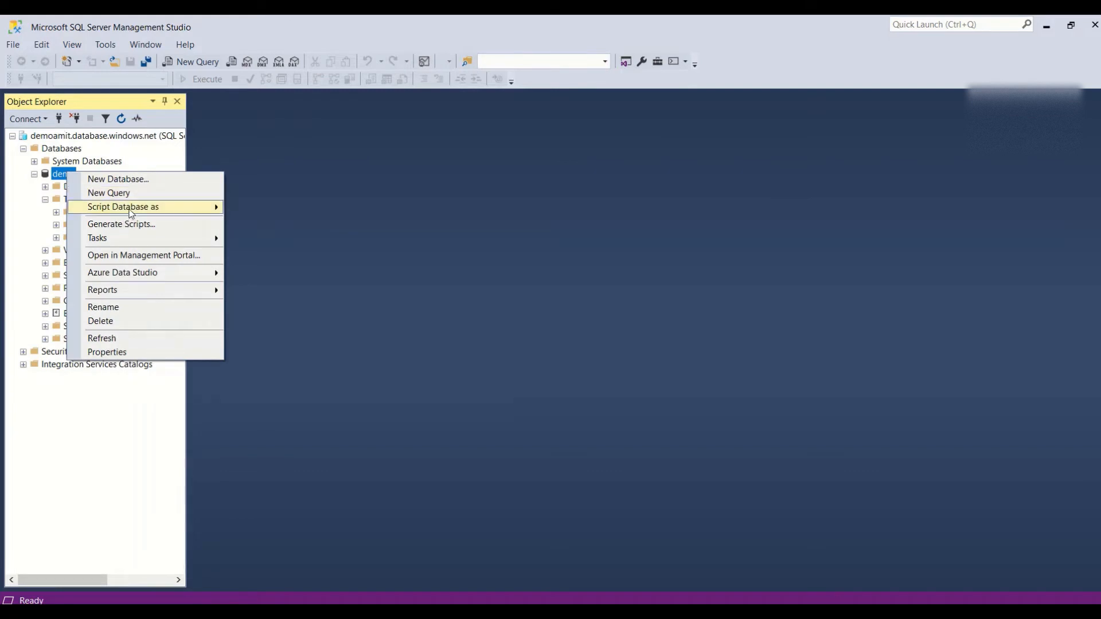
mouse_move(136, 242)
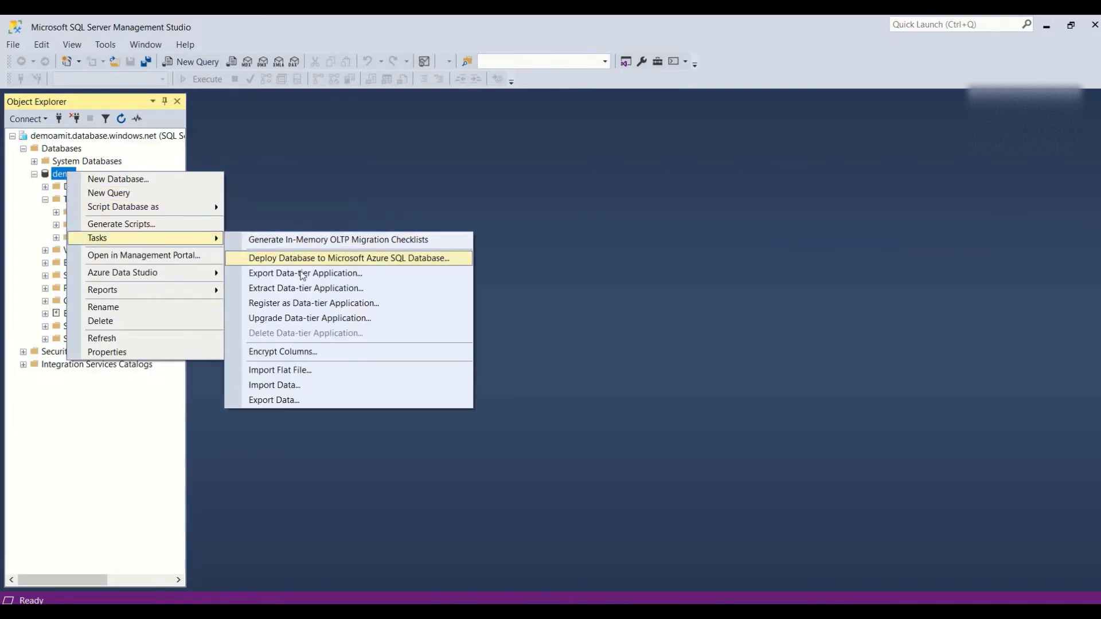
left_click(290, 372)
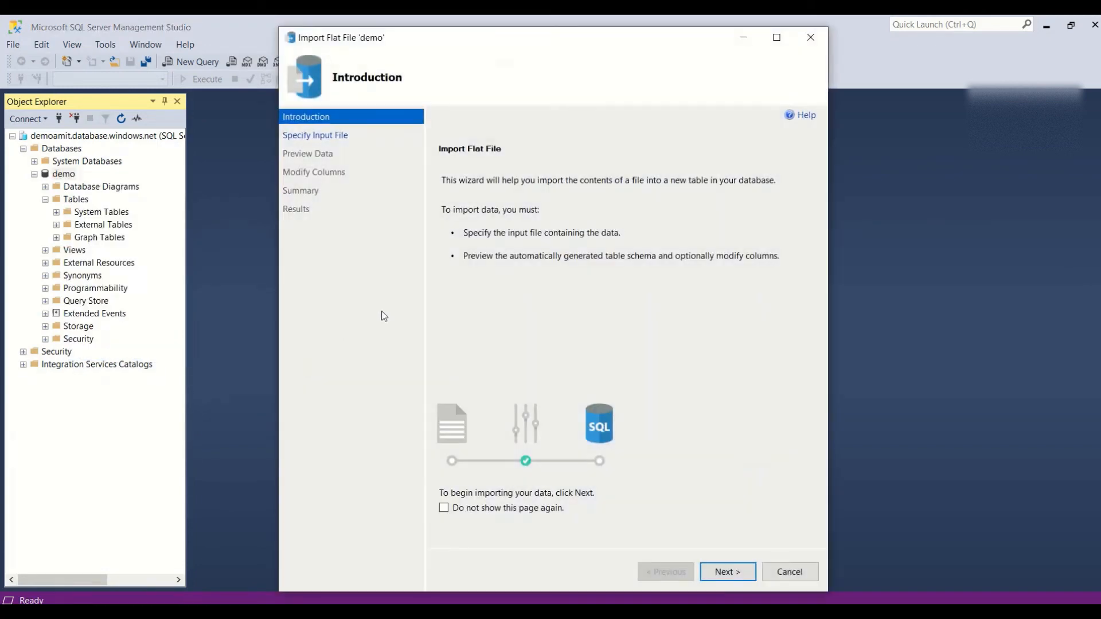
left_click(727, 571)
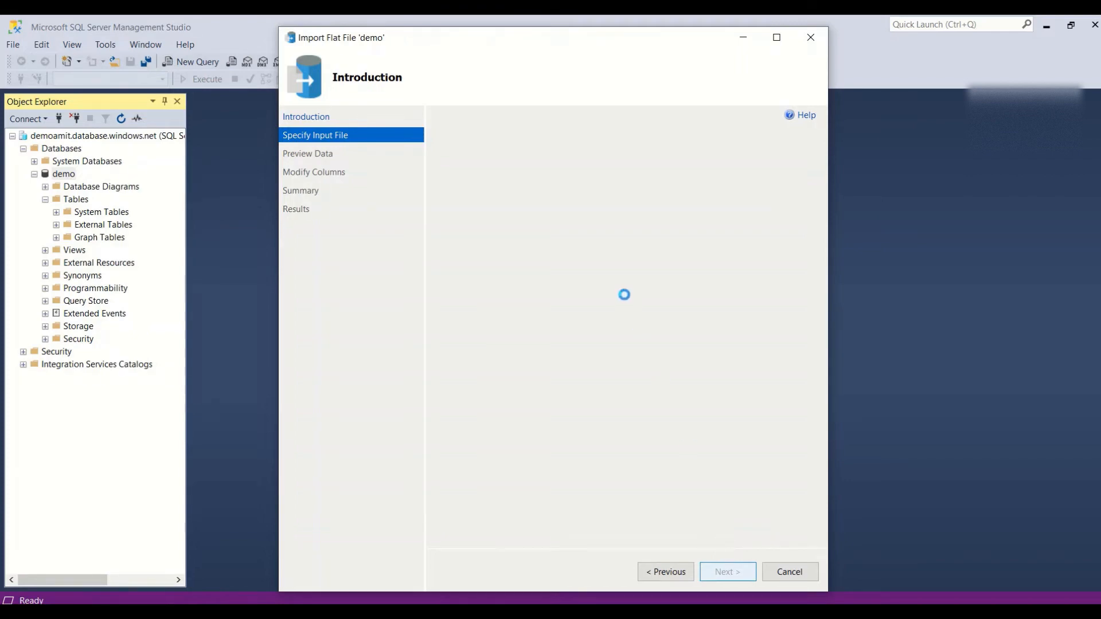
- Choose the sales CSV file from the csv folder inside power bi's Data folder as the file to import
left_click(783, 214)
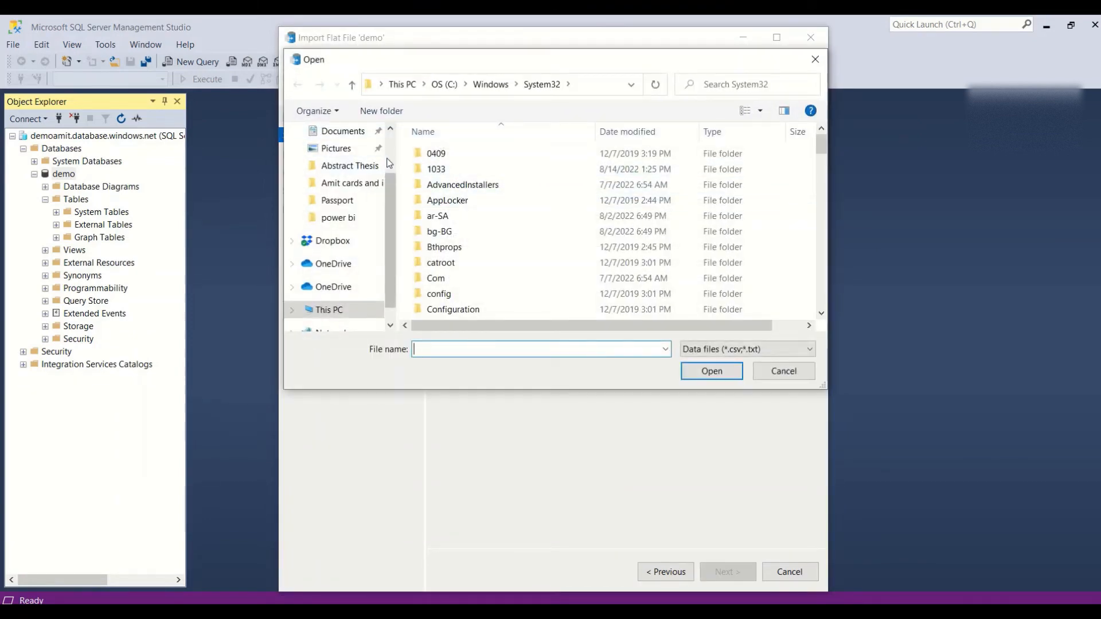
left_click(336, 217)
double_click(446, 255)
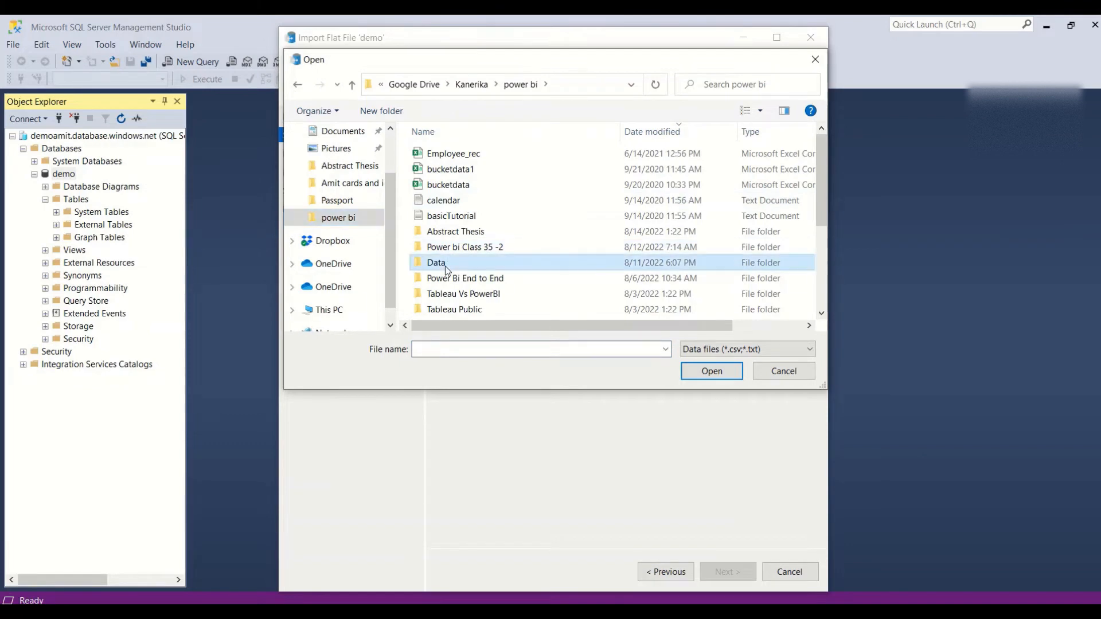
double_click(436, 215)
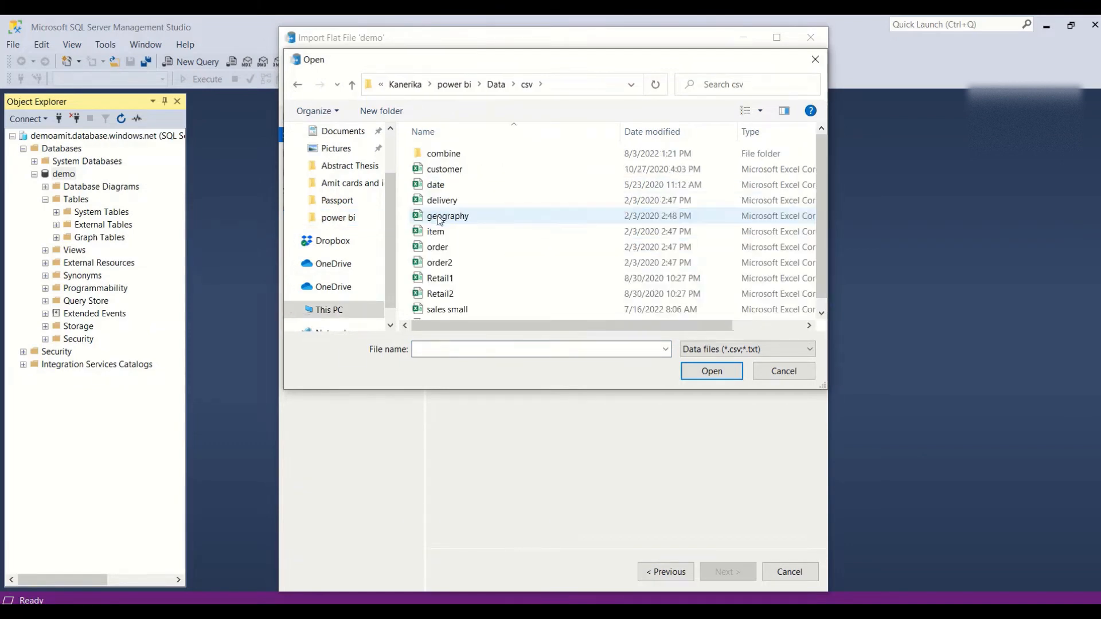
scroll(481, 233, "down", 1)
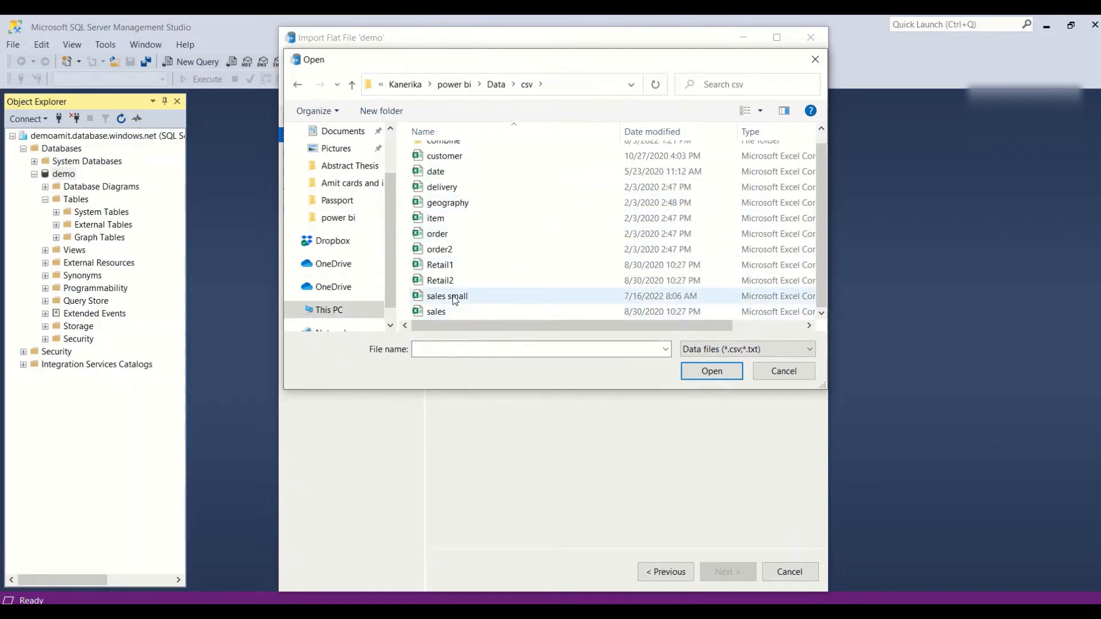
left_click(442, 313)
left_click(704, 373)
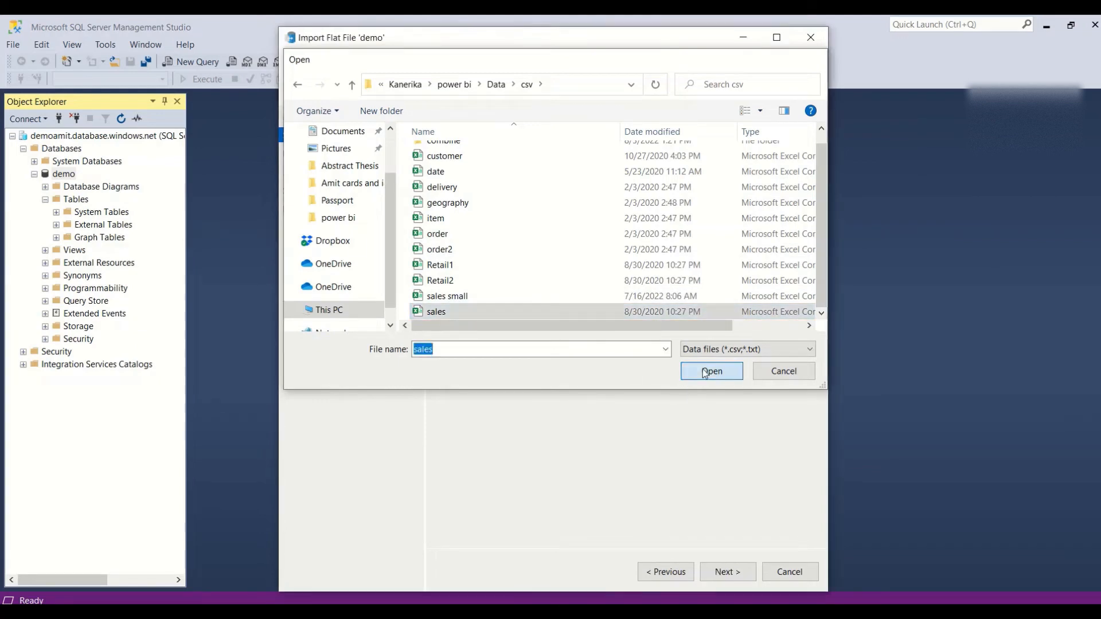
- Proceed to the preview of the sales data, examine its columns and continue to the column settings
left_click(728, 572)
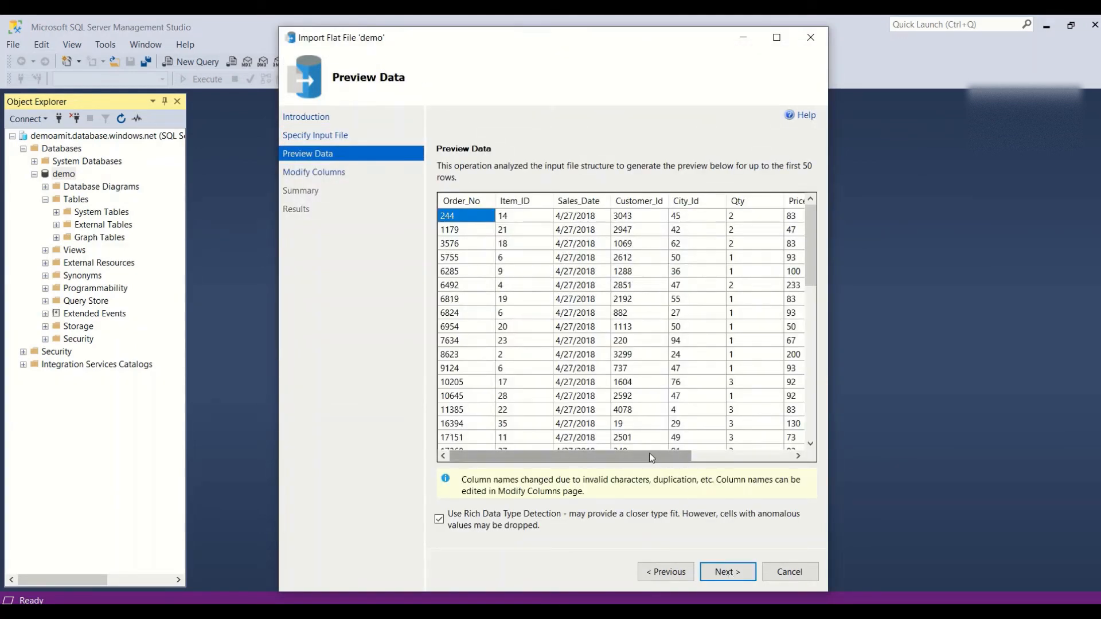
left_click_drag(649, 454, 610, 462)
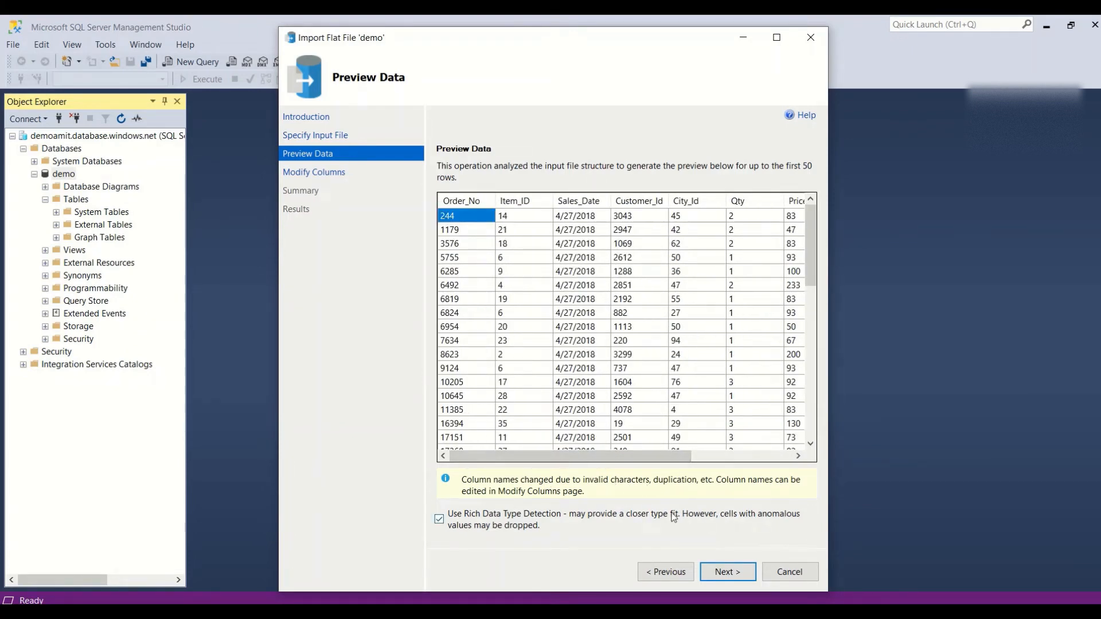
left_click(725, 572)
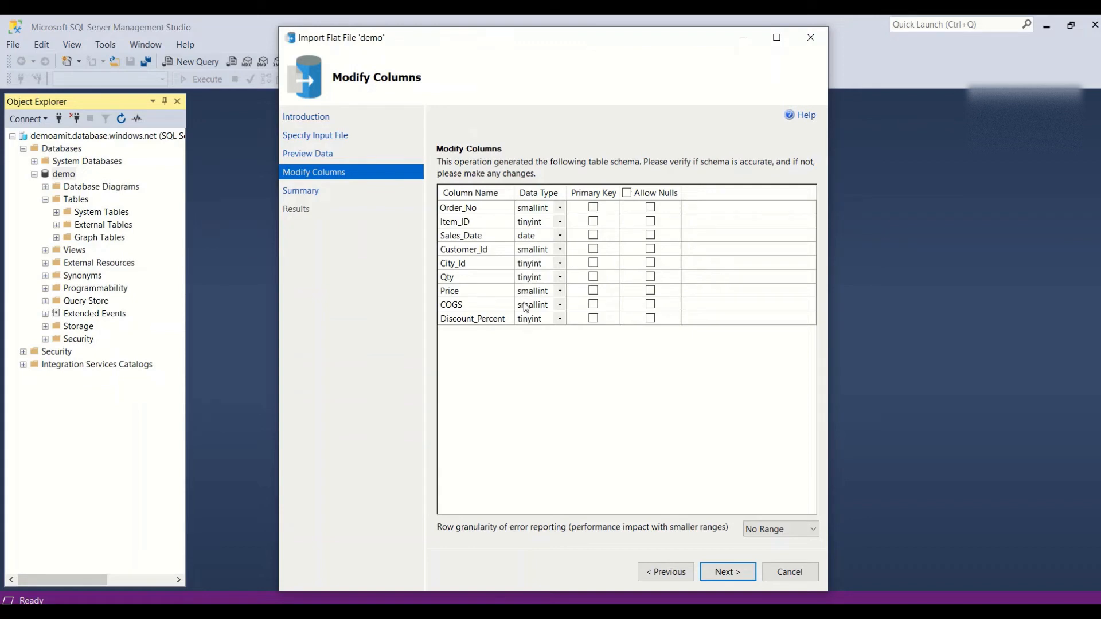
- Set the data type of Price to decimal(18, 10) and of Qty, City_Id and Customer_Id to int
left_click(560, 293)
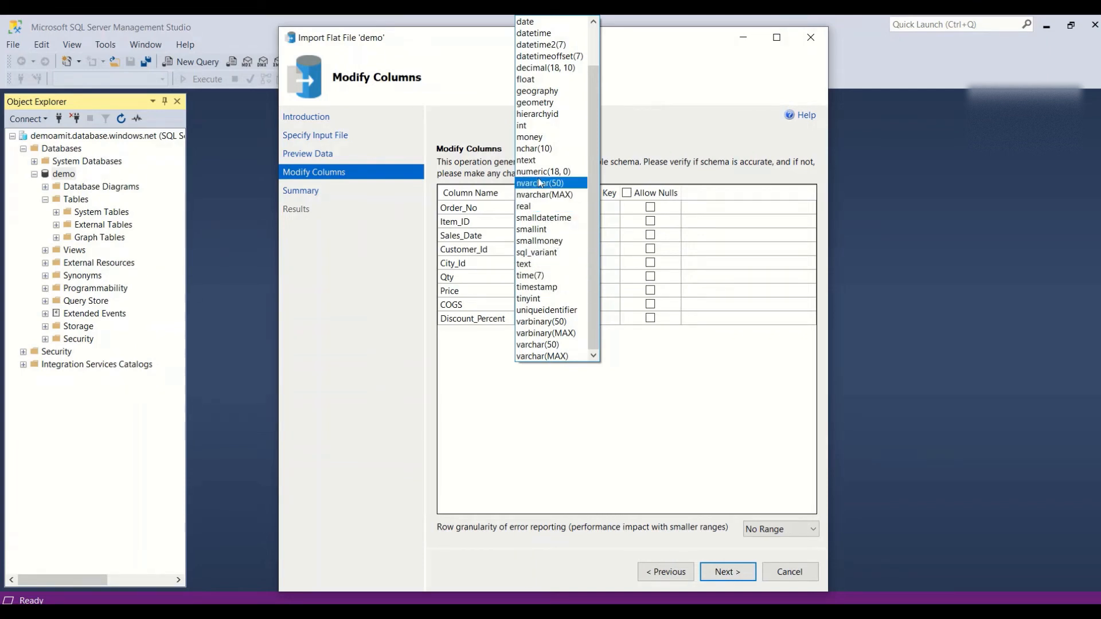
left_click(545, 68)
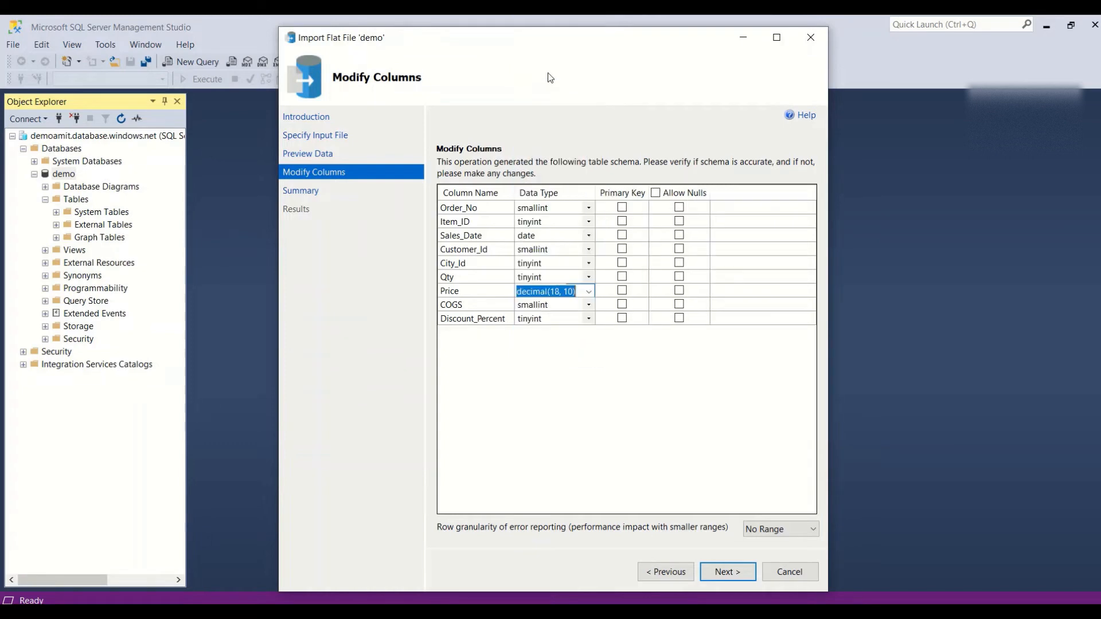
left_click(554, 278)
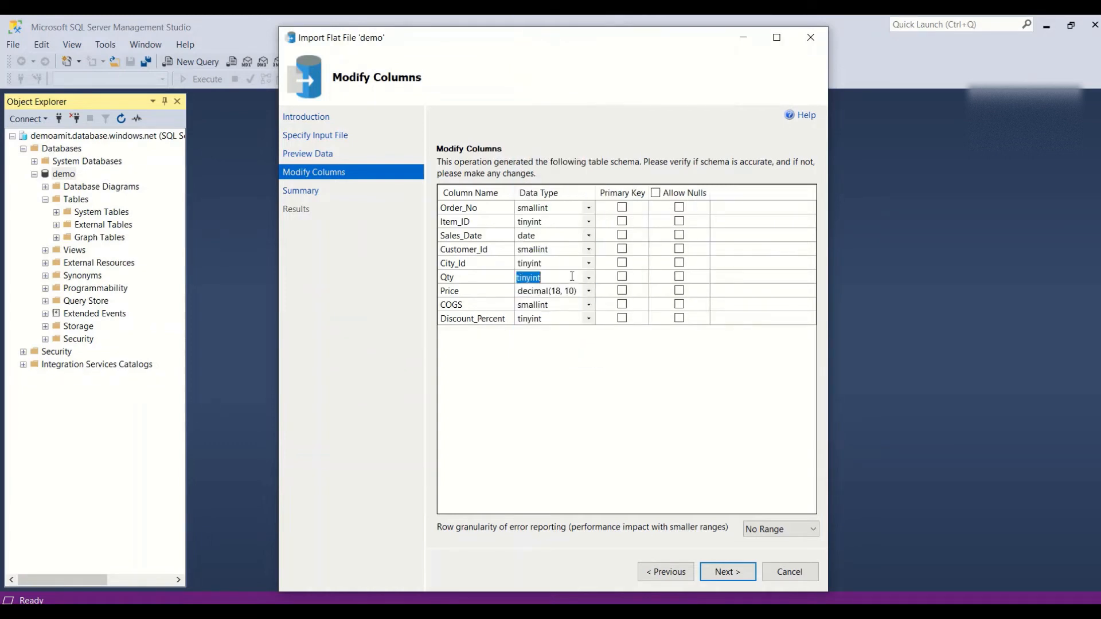
type("int")
left_click(540, 268)
type("i")
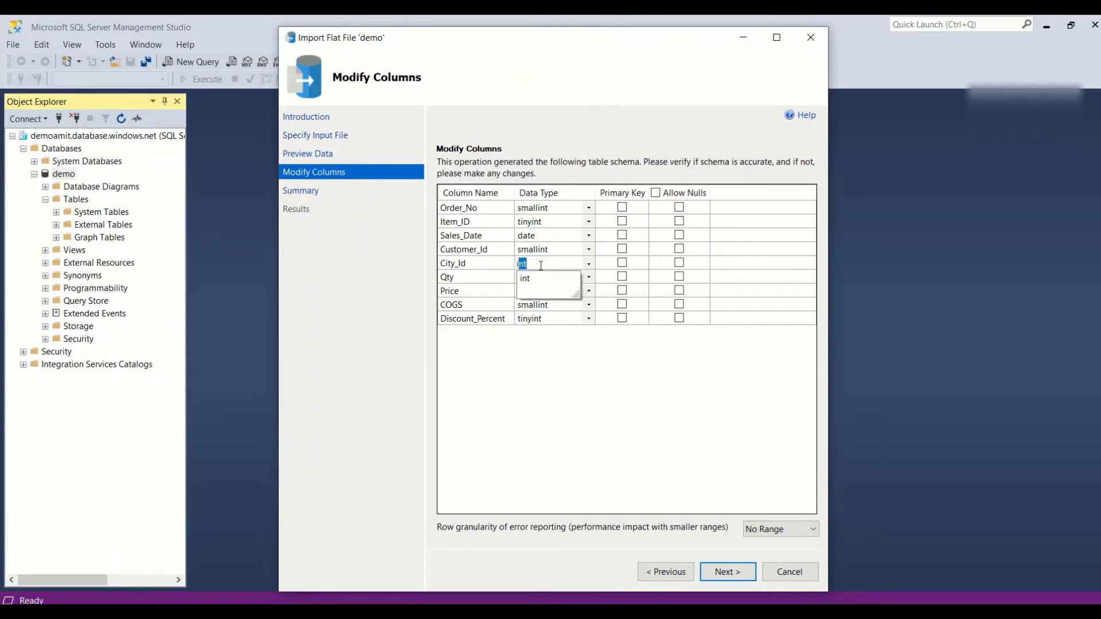
left_click(541, 250)
type("i")
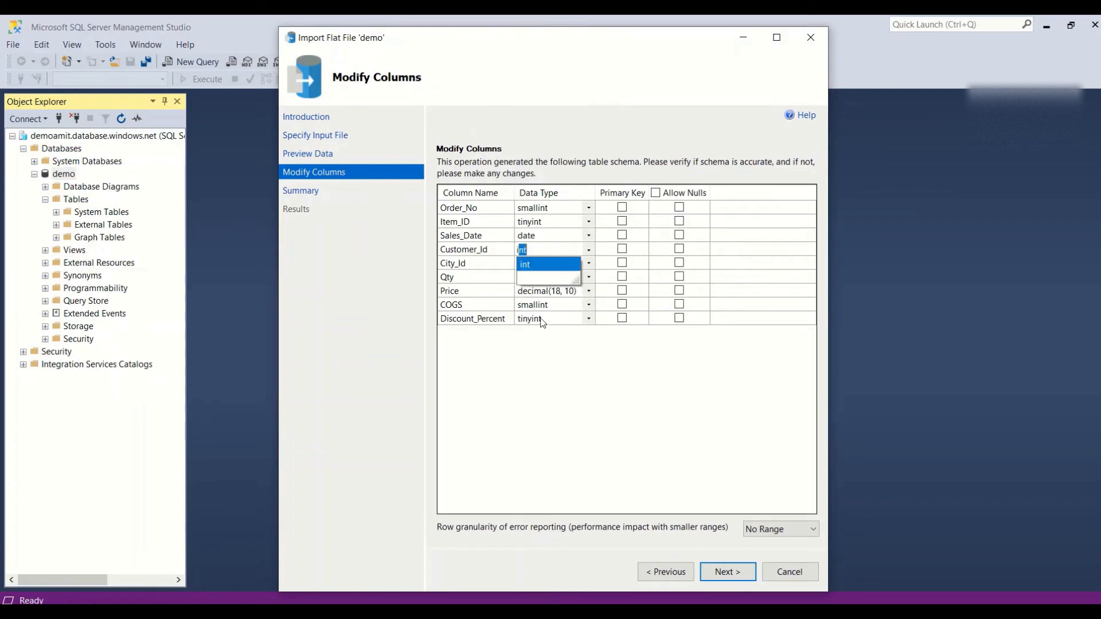
- Set the data type of COGS to int and of Discount_Percent to decimal(18, 10)
left_click(542, 319)
type("i")
left_click(542, 305)
type("int")
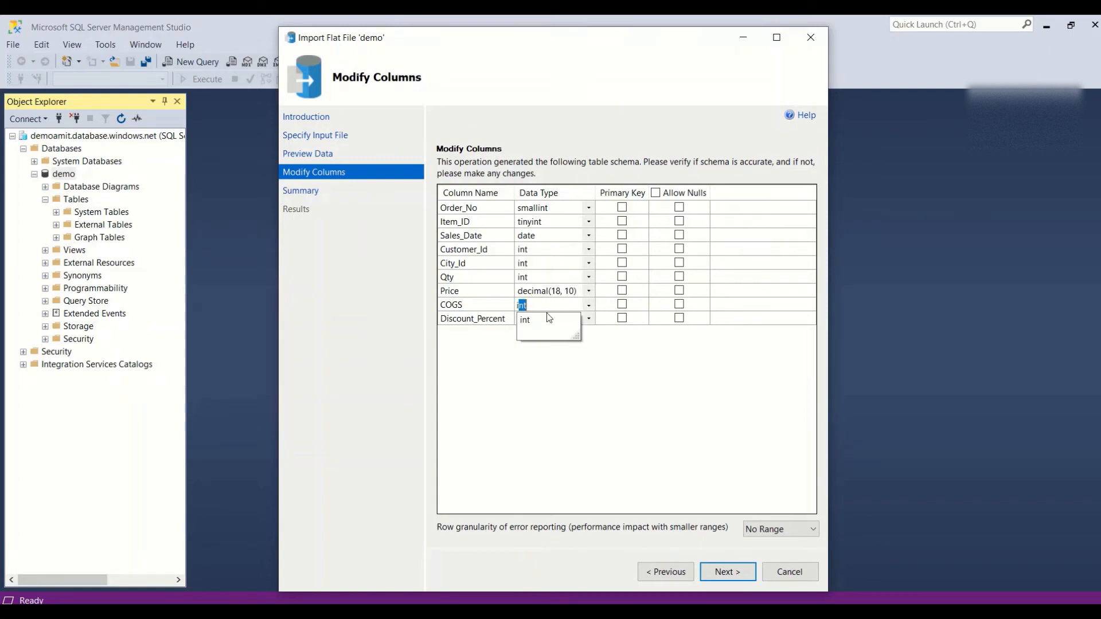
left_click(539, 359)
left_click(588, 319)
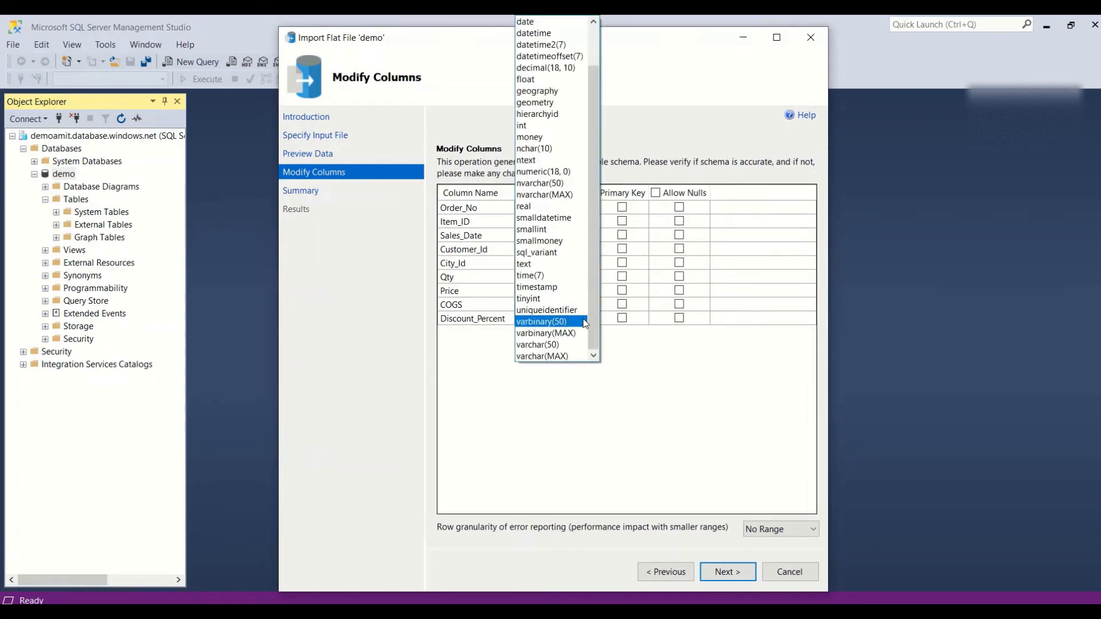
left_click(552, 69)
- Set the data type of the Order_No and Item_ID columns to int
left_click(557, 211)
type("int")
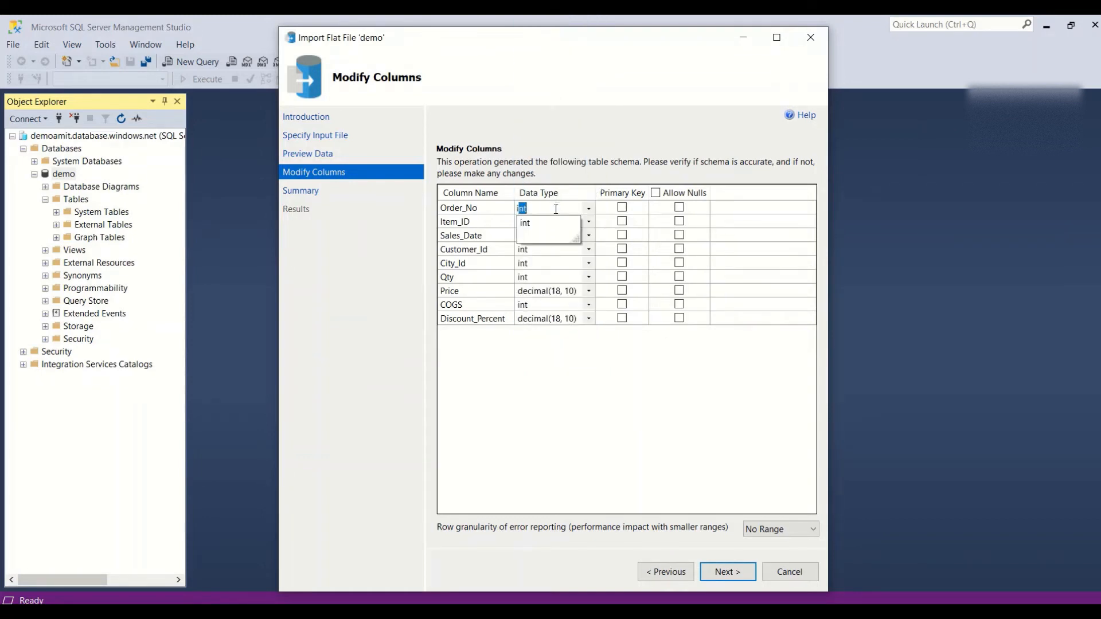
left_click(541, 222)
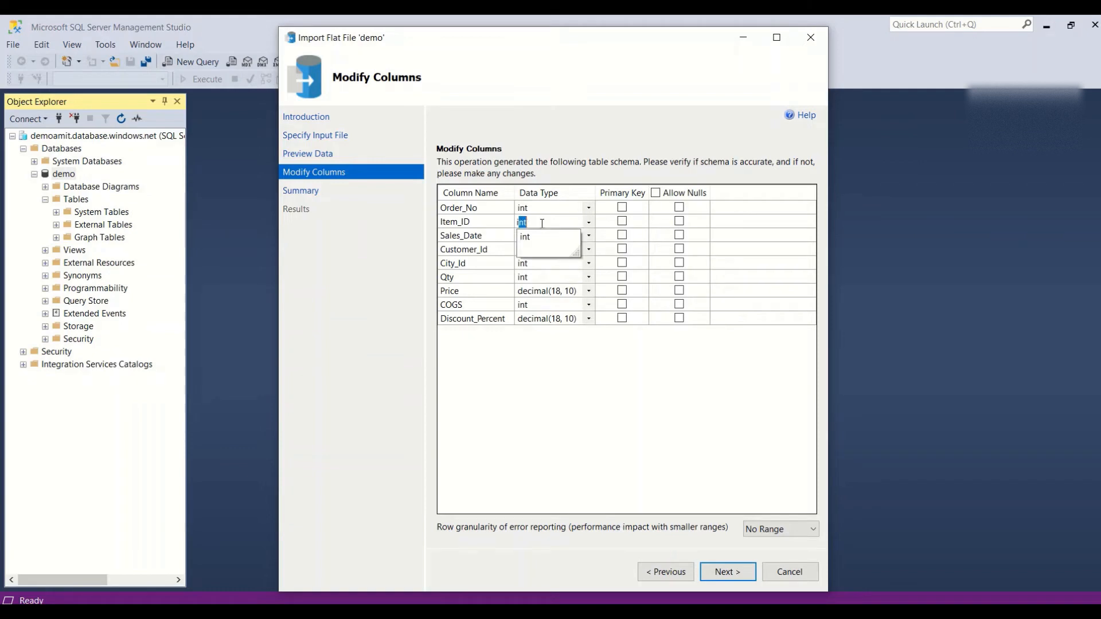
left_click(543, 393)
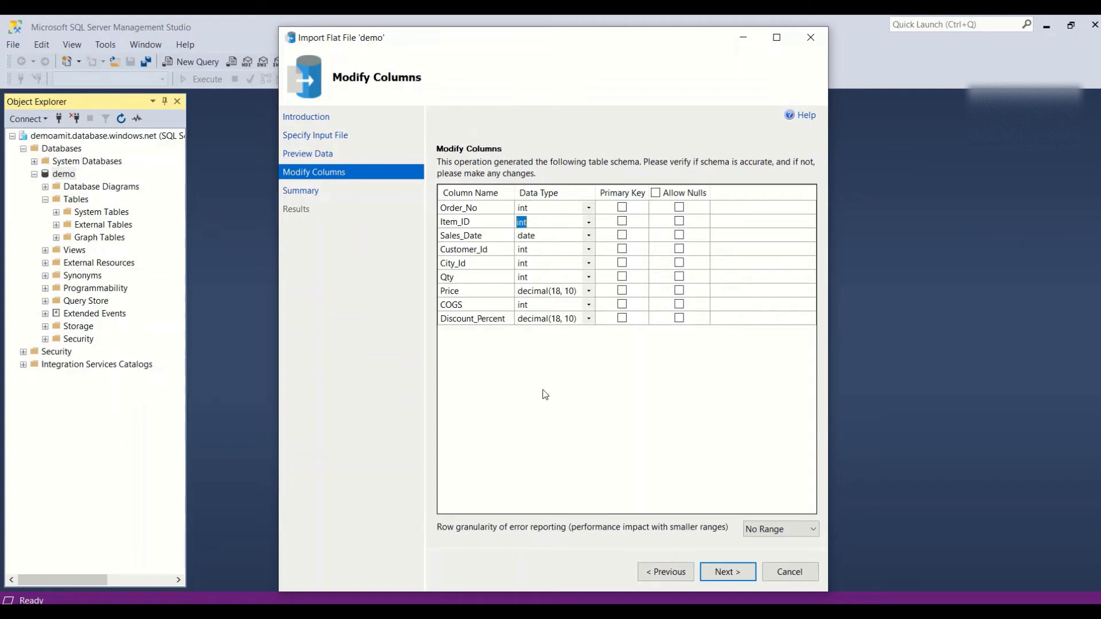
- Run the sales file import and close the wizard after viewing the Insert Data result details
left_click(724, 576)
left_click(726, 573)
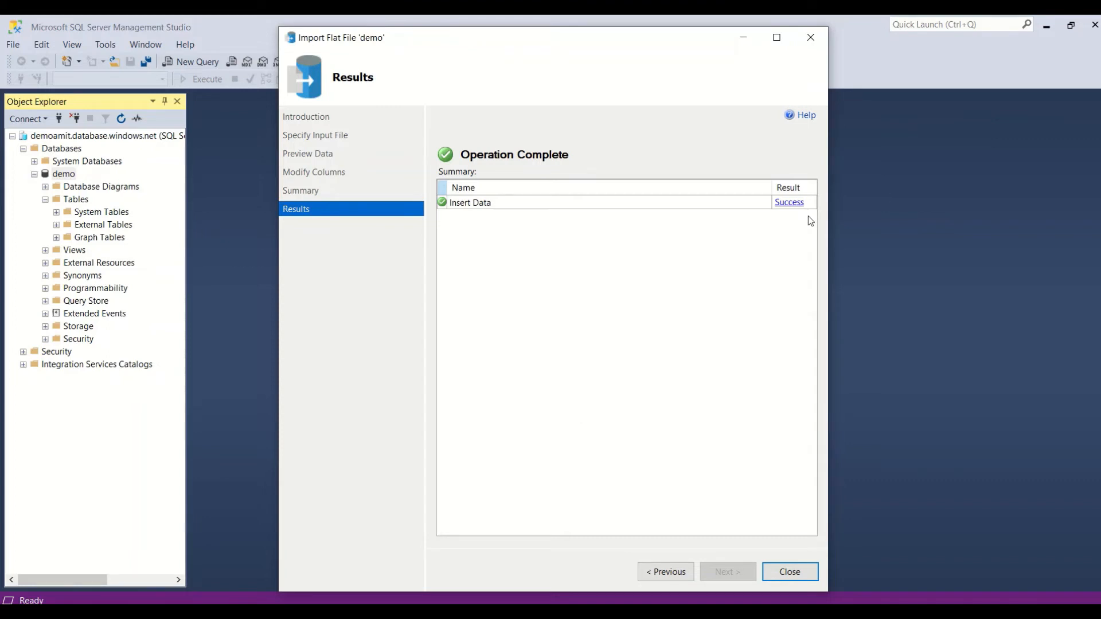
left_click(785, 205)
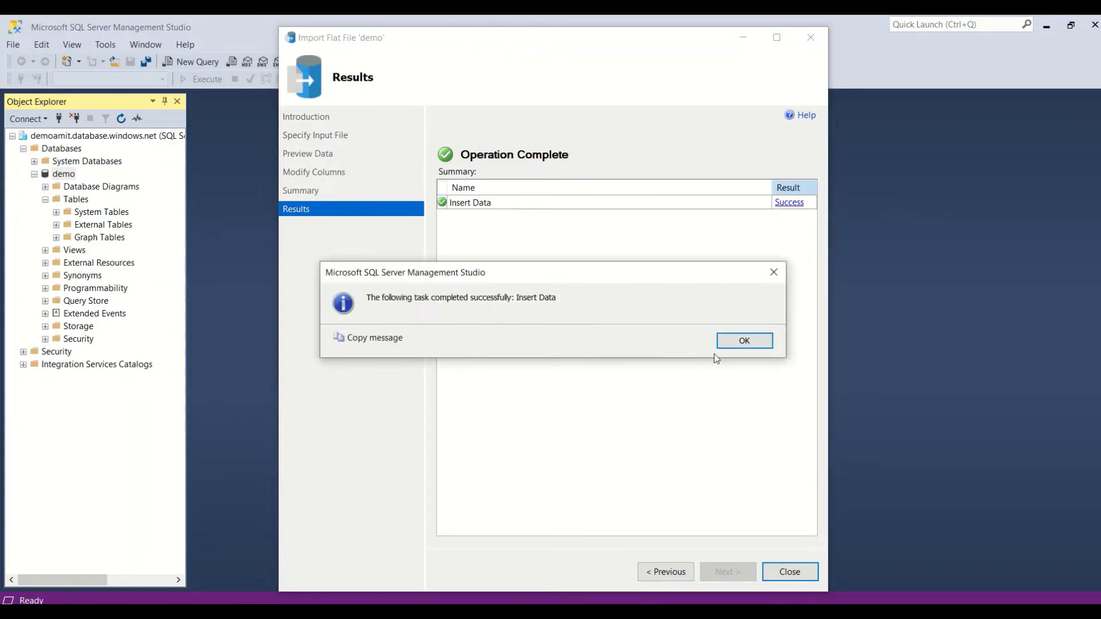
left_click(727, 341)
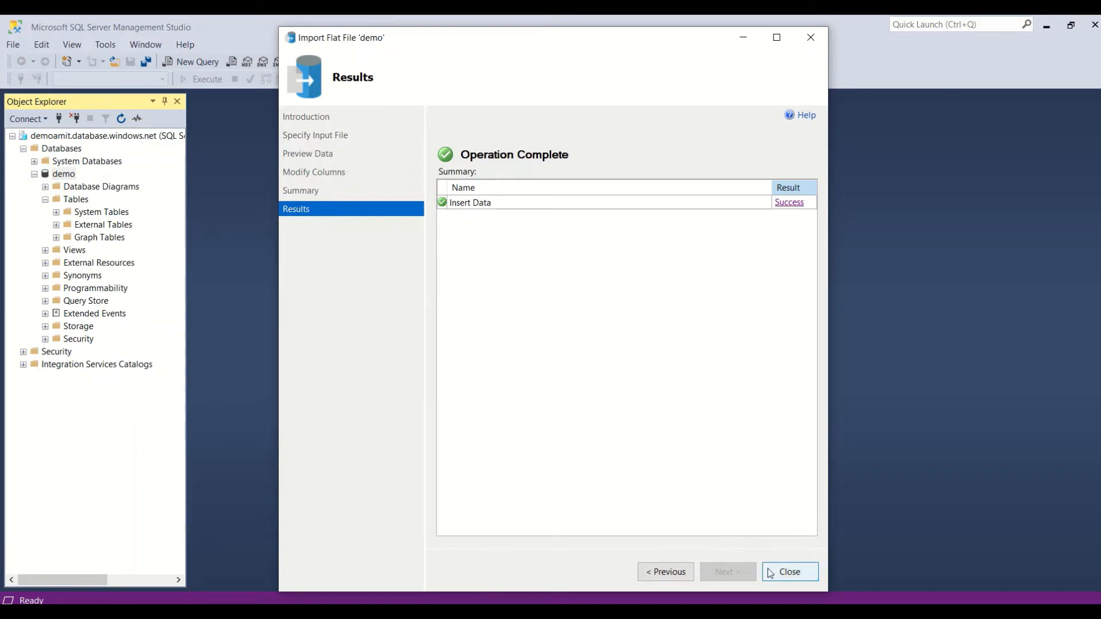
left_click(770, 573)
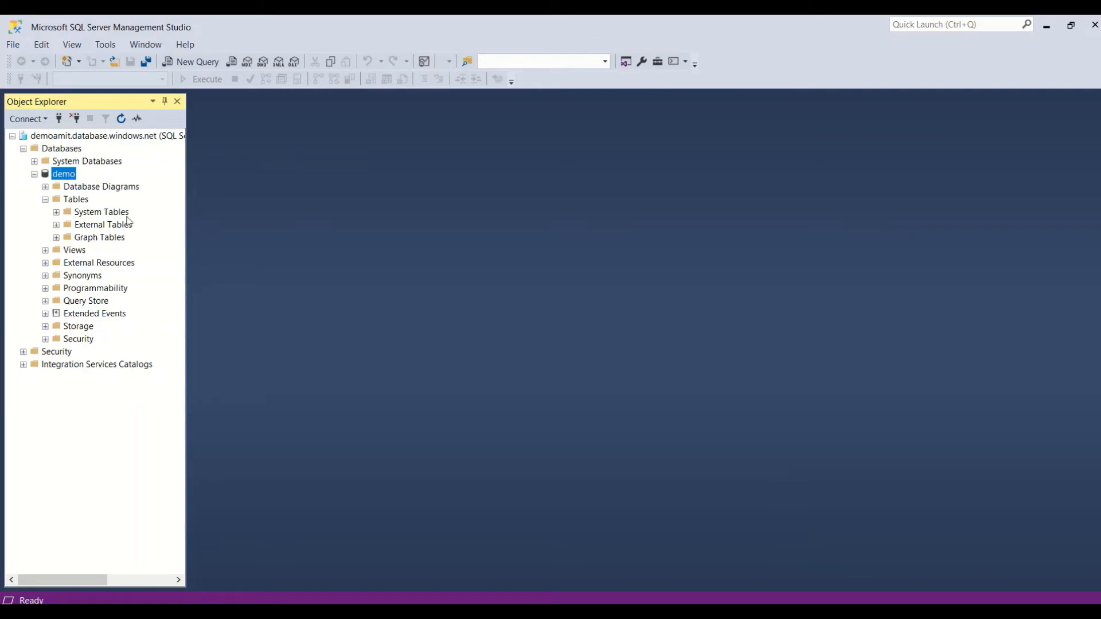
- Start another Import Flat File task for the demo database and proceed past the wizard's introduction
right_click(58, 174)
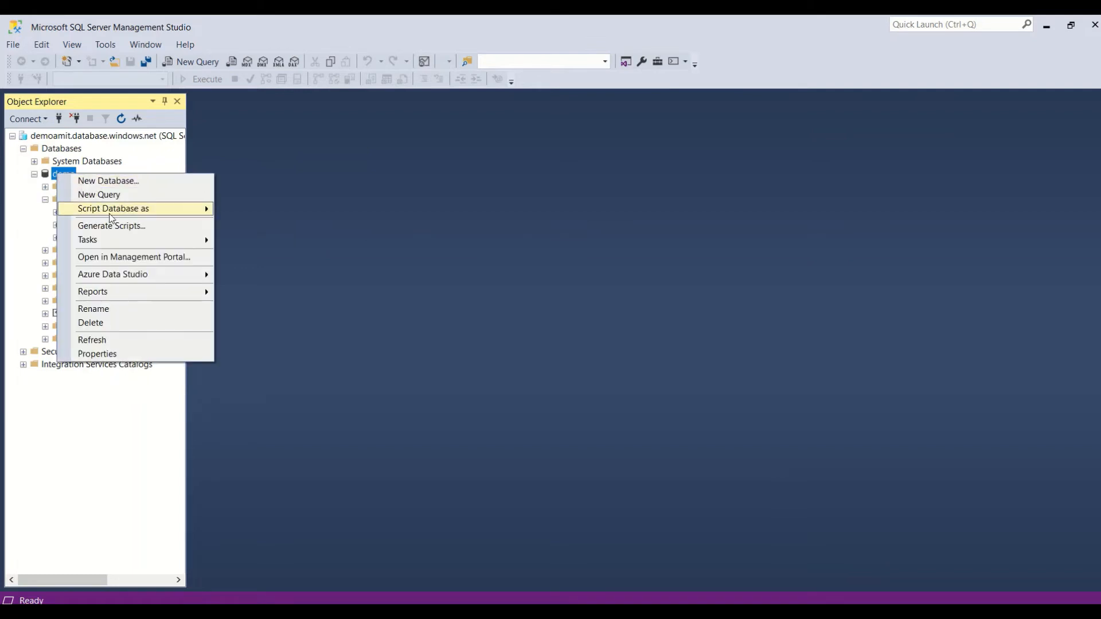
mouse_move(109, 213)
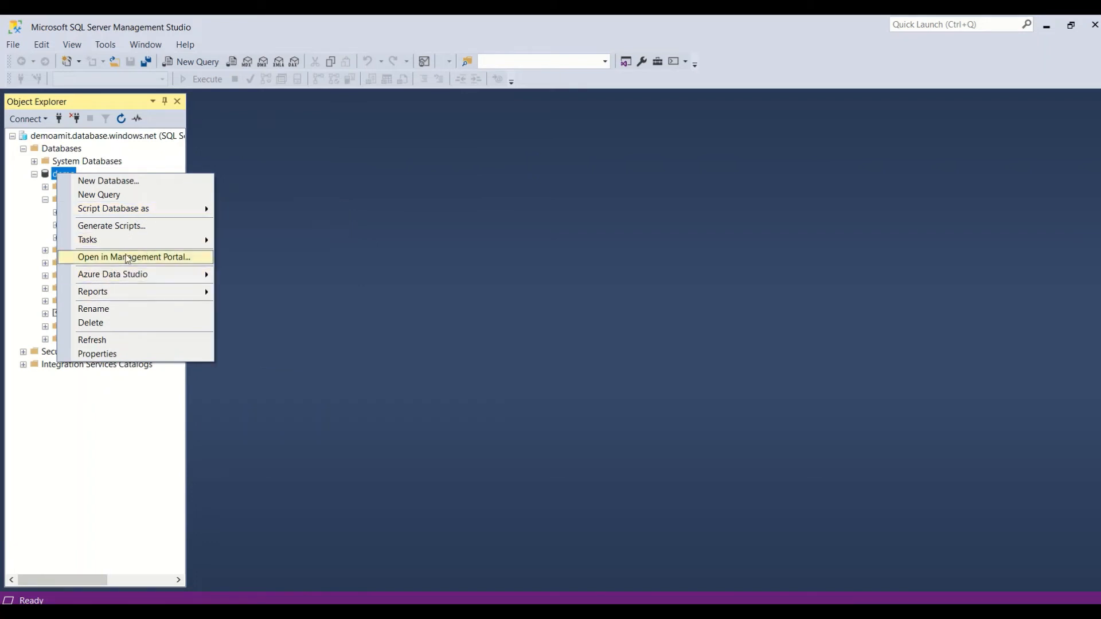
mouse_move(126, 240)
left_click(252, 373)
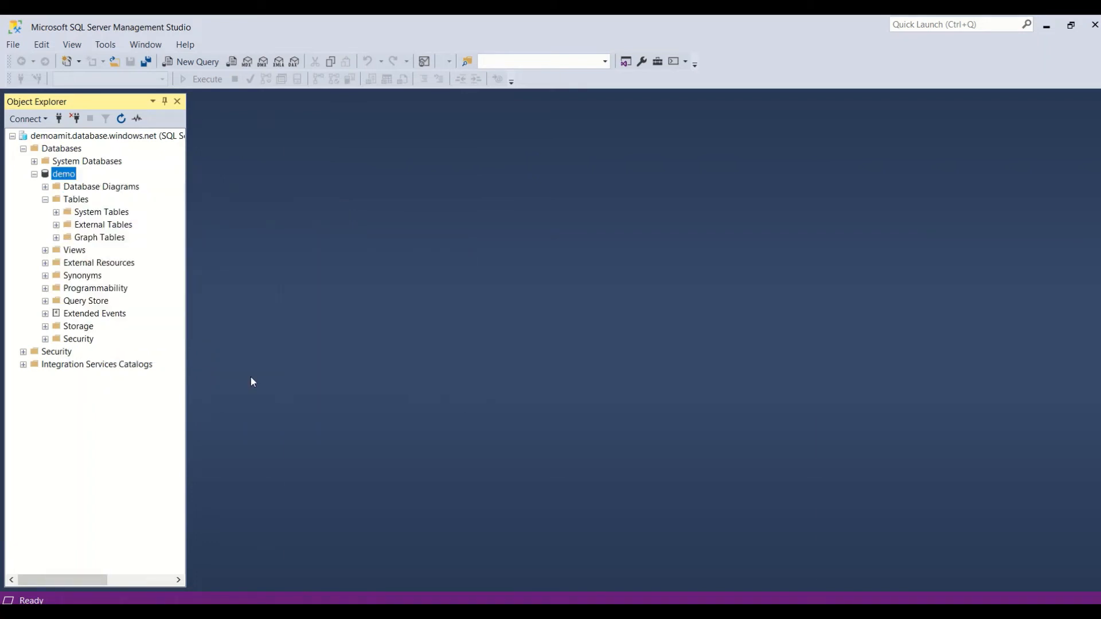
left_click(725, 570)
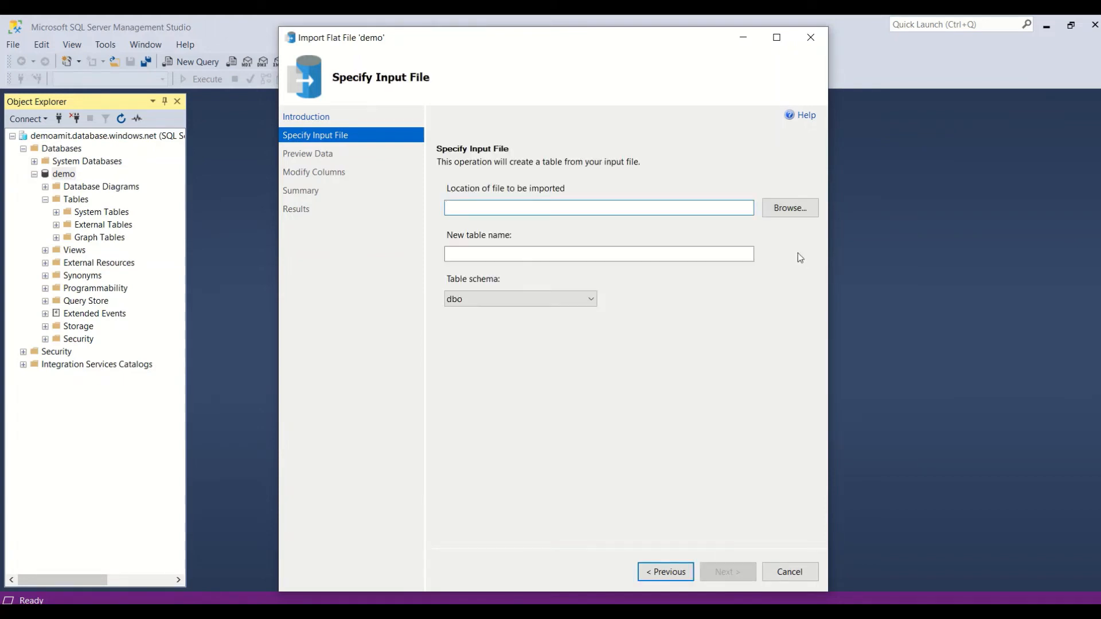
- Choose the customer CSV file as the file to import and continue past the data preview to the column settings
left_click(794, 209)
left_click(466, 172)
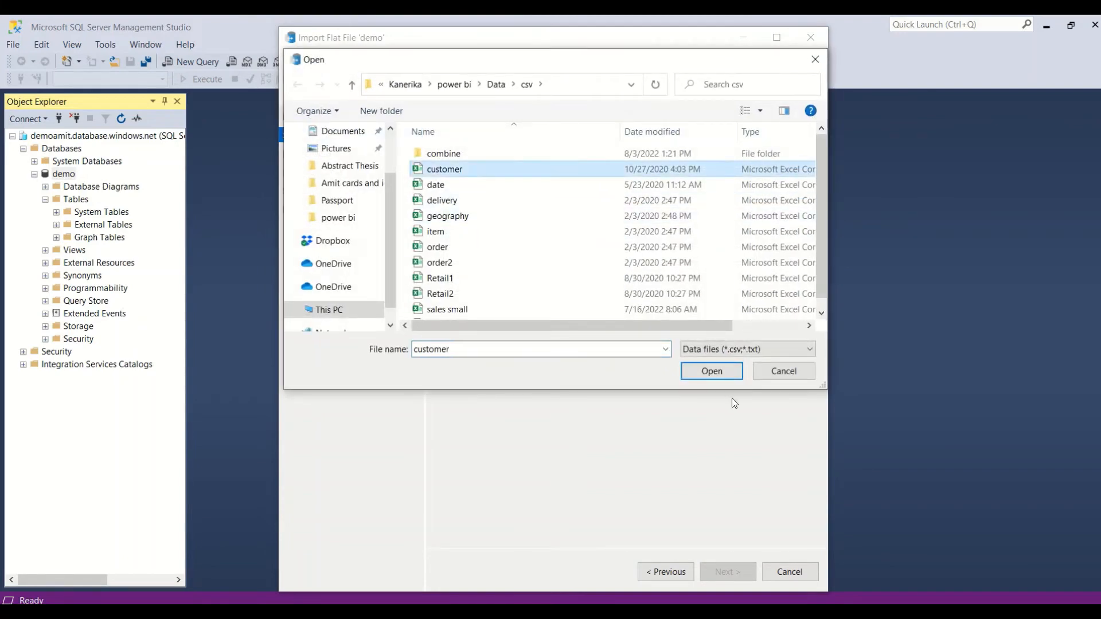
left_click(717, 372)
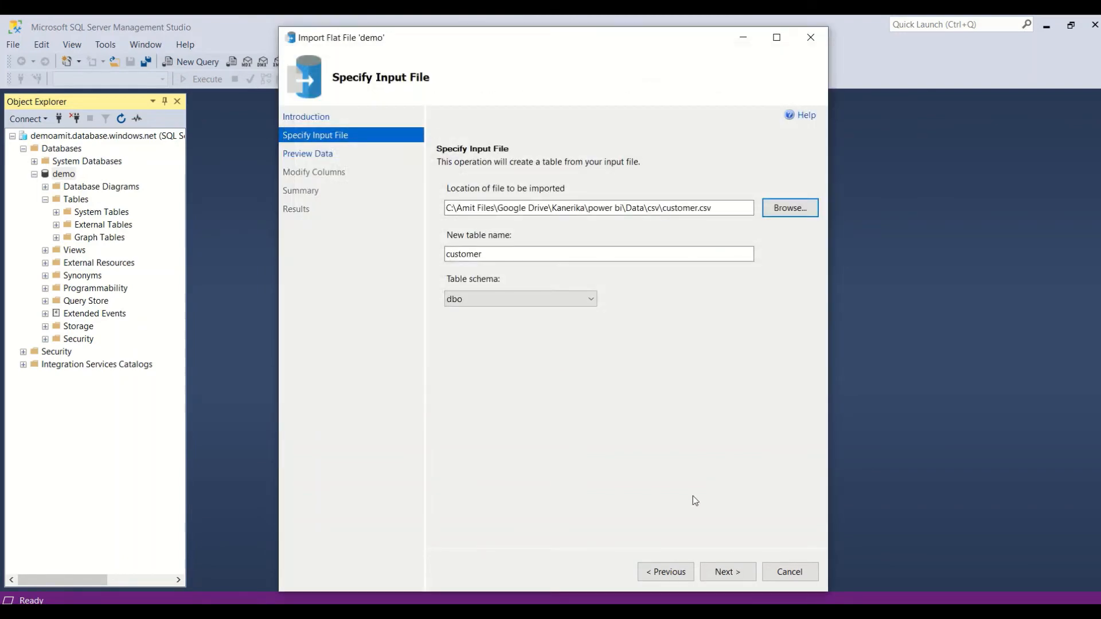
left_click(725, 565)
left_click(726, 567)
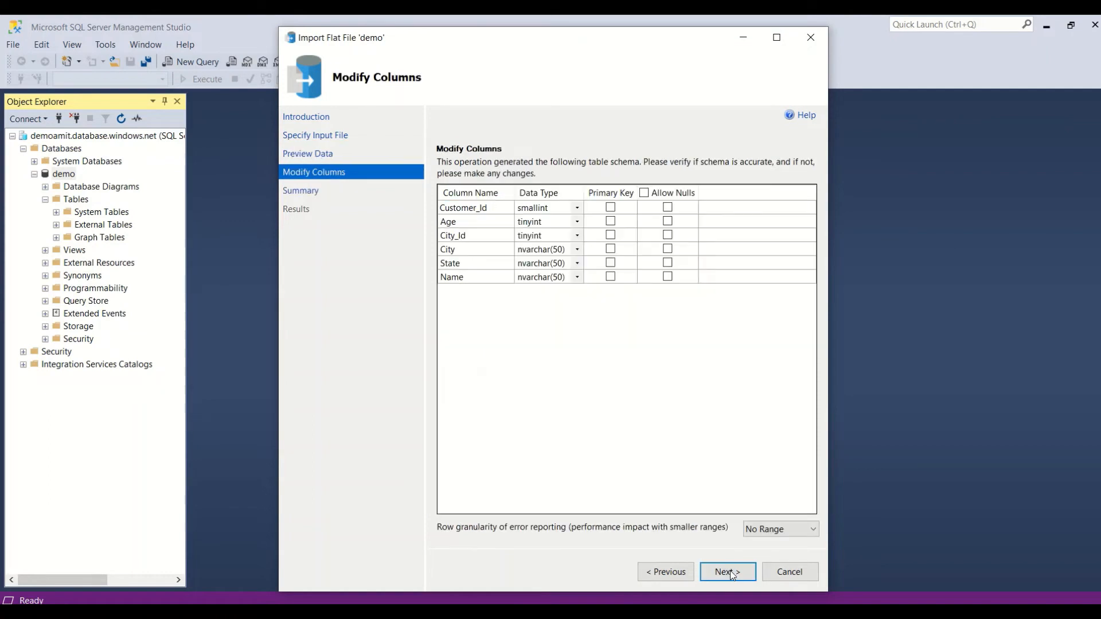
- Set the data type of the customer table's Customer_Id, Age and City_Id columns to int
left_click(550, 207)
type("int")
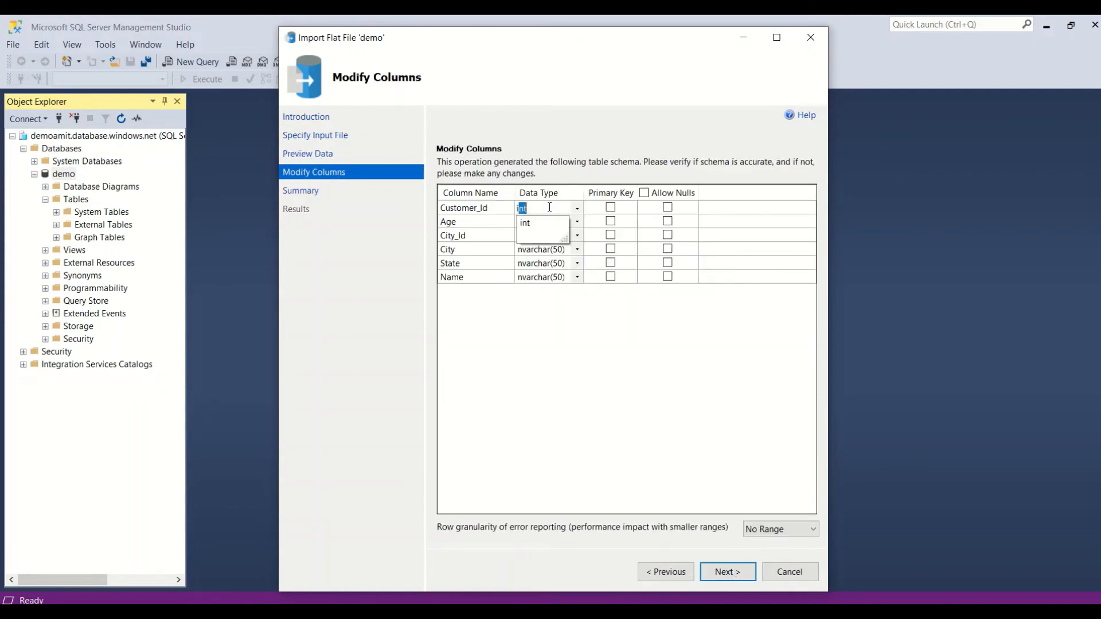
left_click(514, 323)
left_click(544, 221)
type("int")
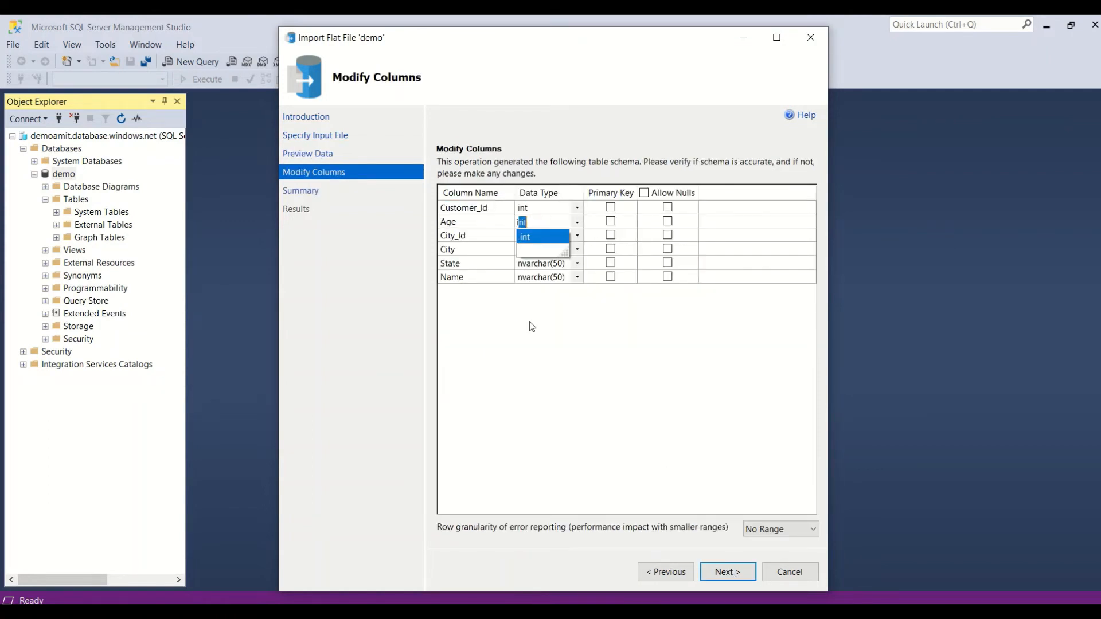
left_click(528, 323)
left_click(543, 236)
type("int")
left_click(530, 309)
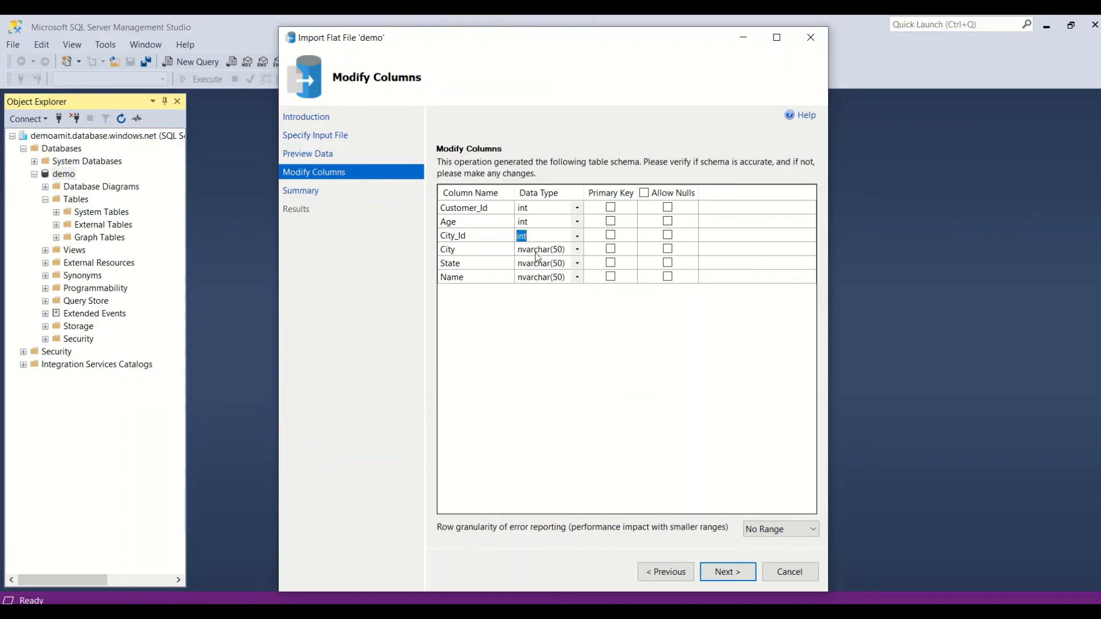
- Set the data type of the customer table's City, State and Name columns to varchar(50)
left_click(543, 249)
type("v")
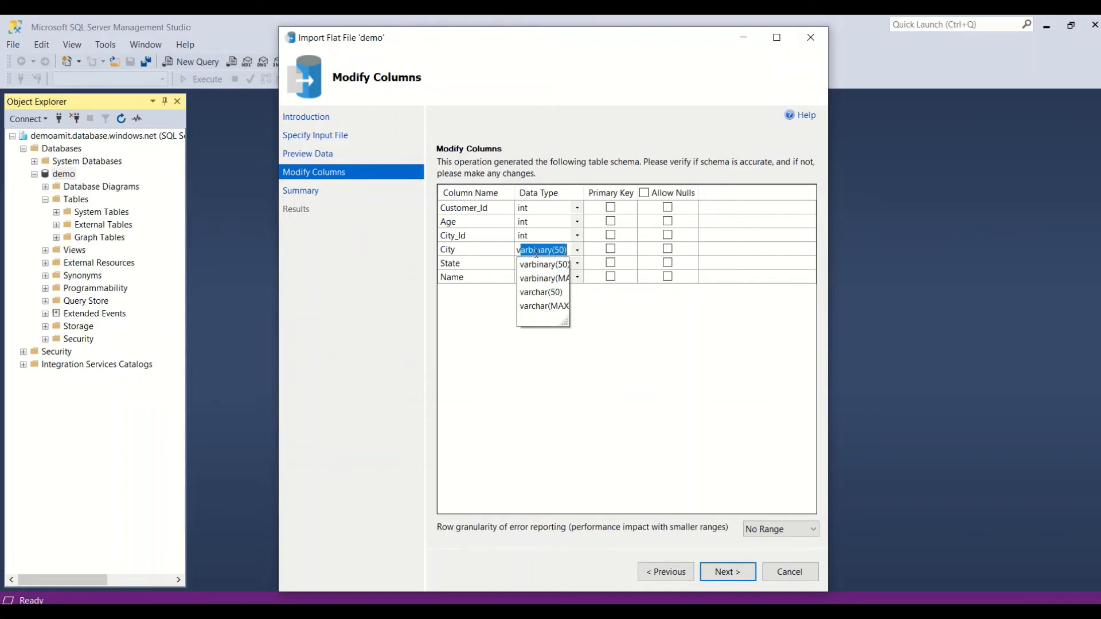
left_click(539, 292)
left_click(529, 260)
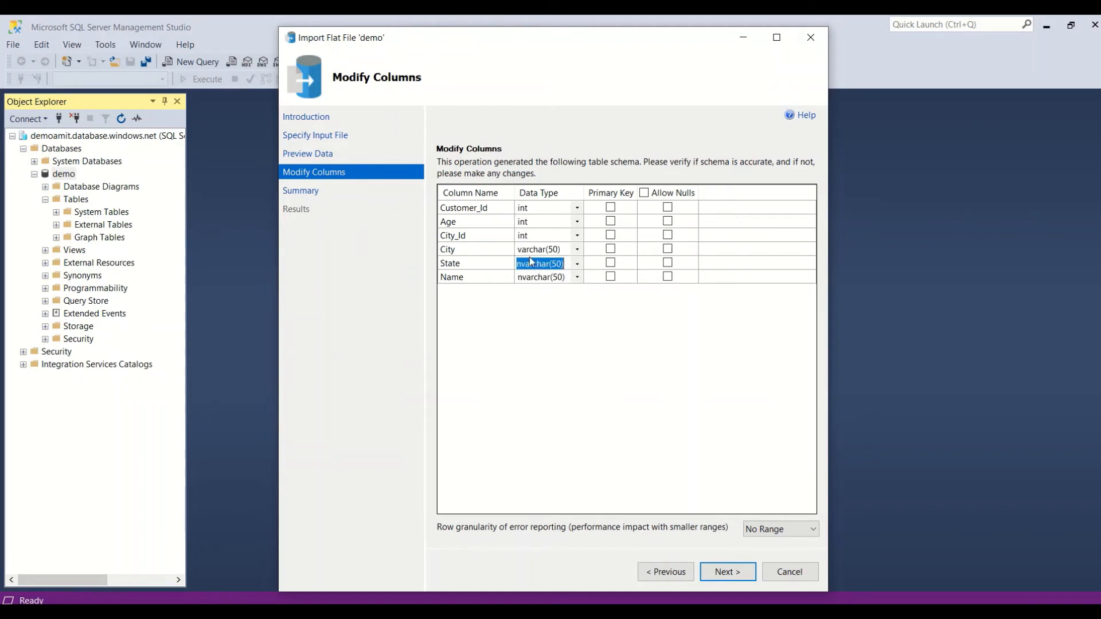
type("v")
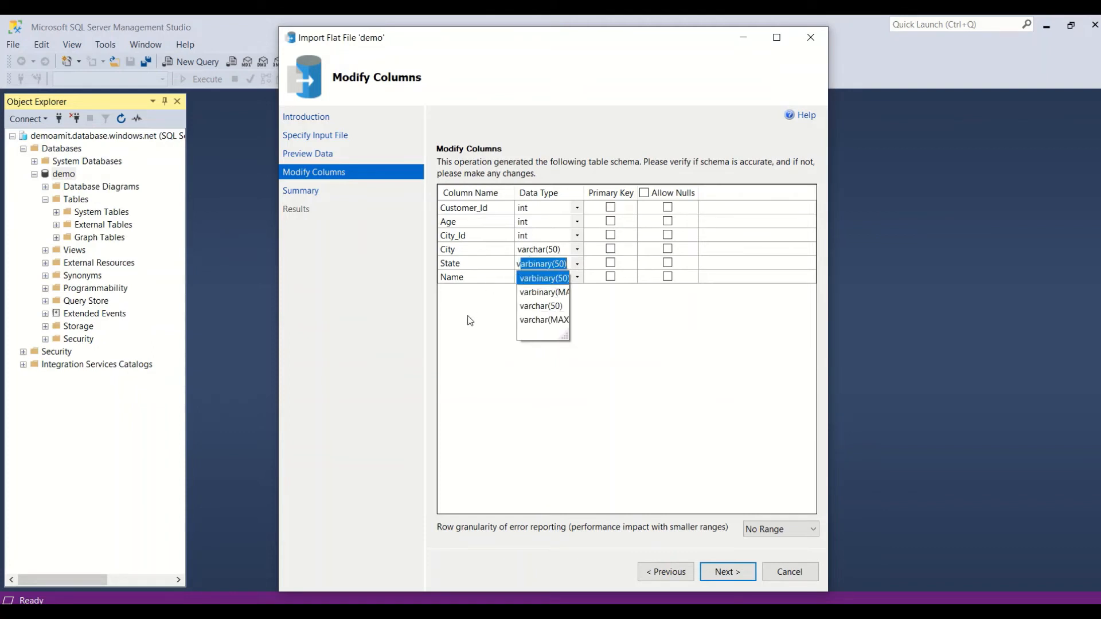
left_click(542, 306)
left_click(528, 277)
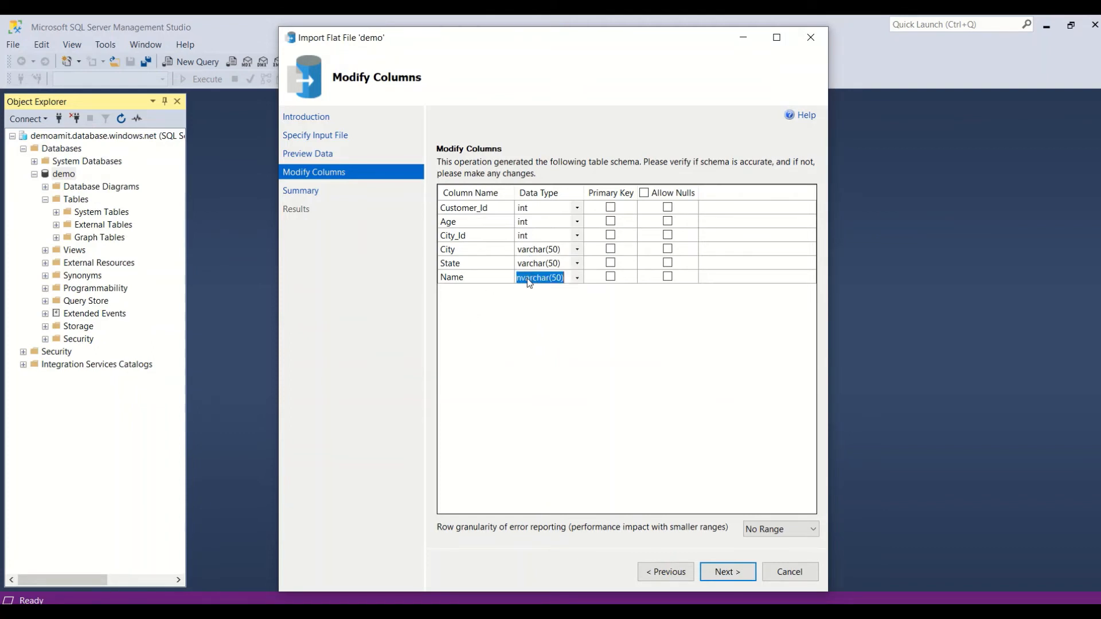
type("v")
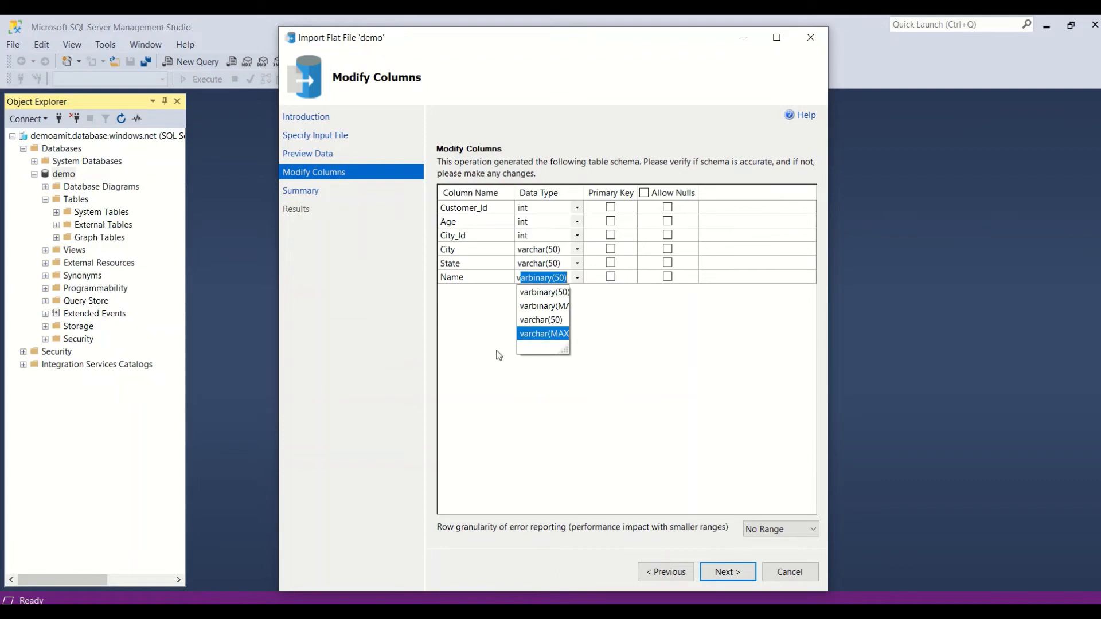
left_click(529, 326)
- Accept the column settings, run the customer file import into the demo database and close the wizard
left_click(714, 572)
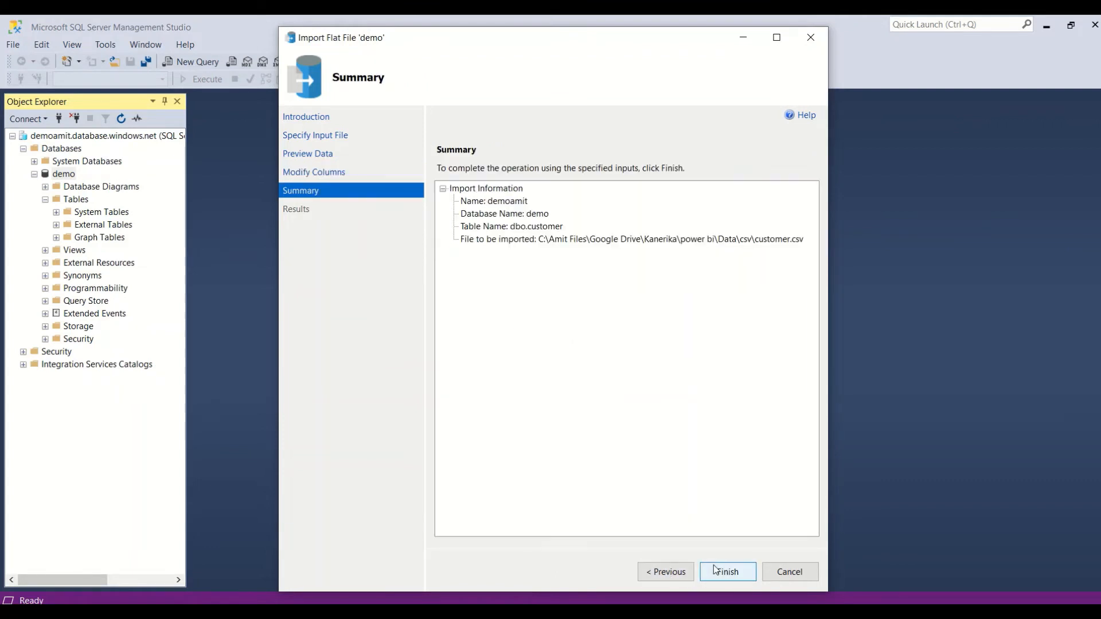
left_click(717, 570)
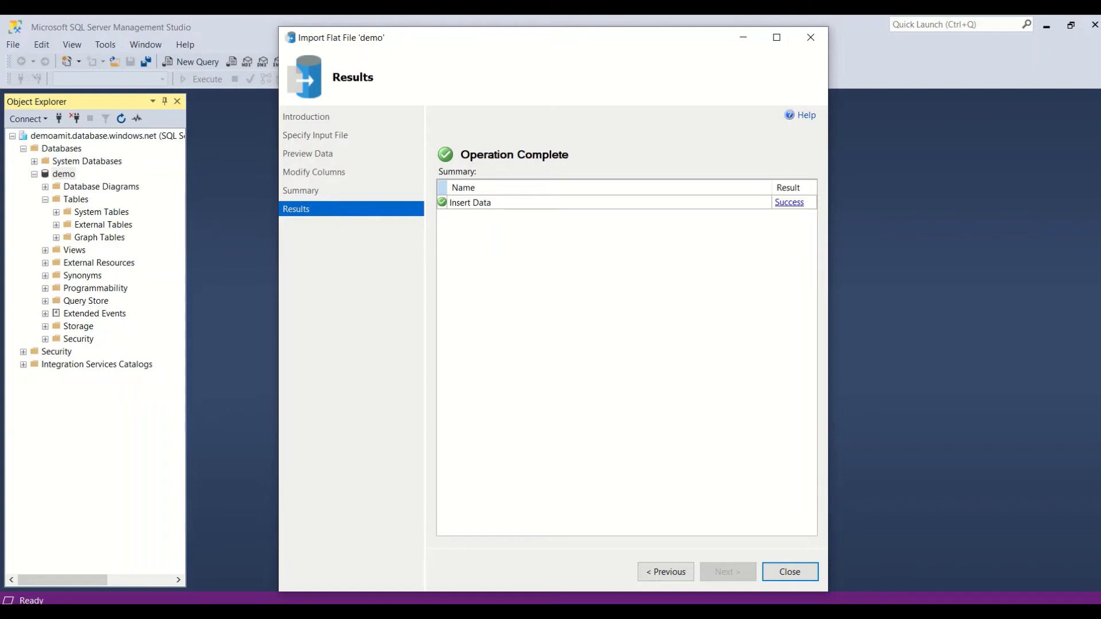
left_click(801, 578)
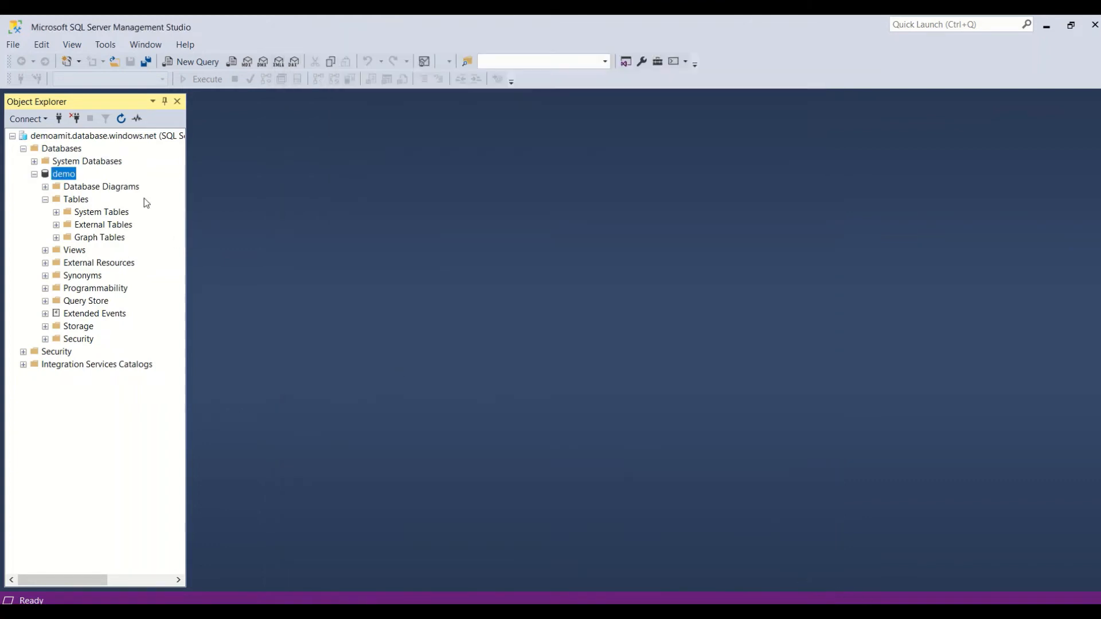
- Refresh the object tree, expand the demo database's tables and select the top 1000 rows of dbo.customer
left_click(122, 119)
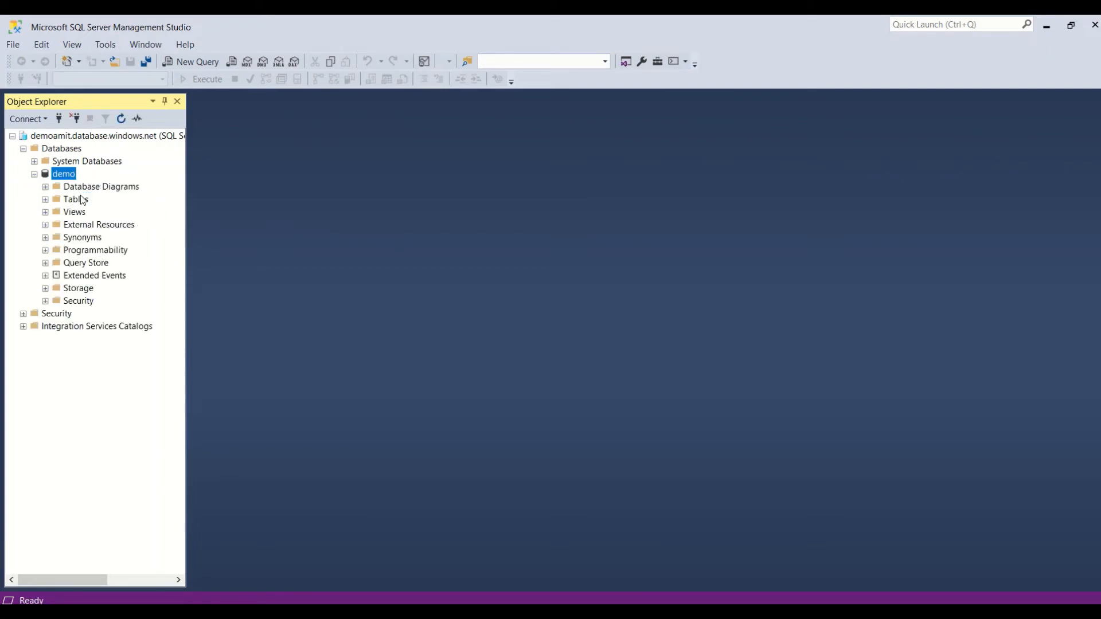
left_click(45, 200)
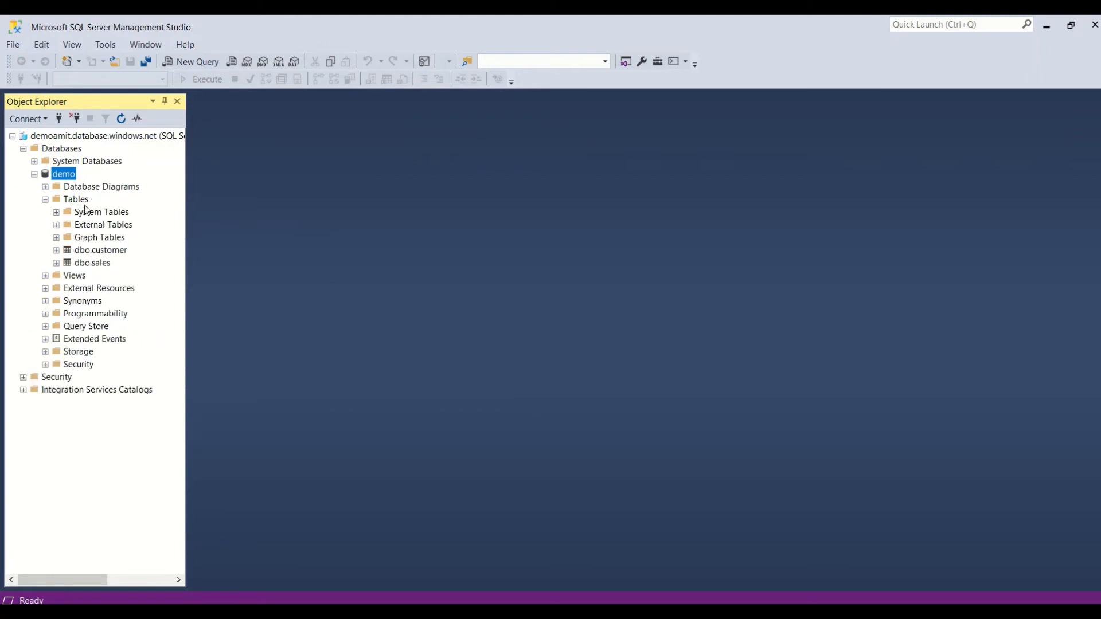
left_click(100, 255)
right_click(118, 252)
left_click(139, 292)
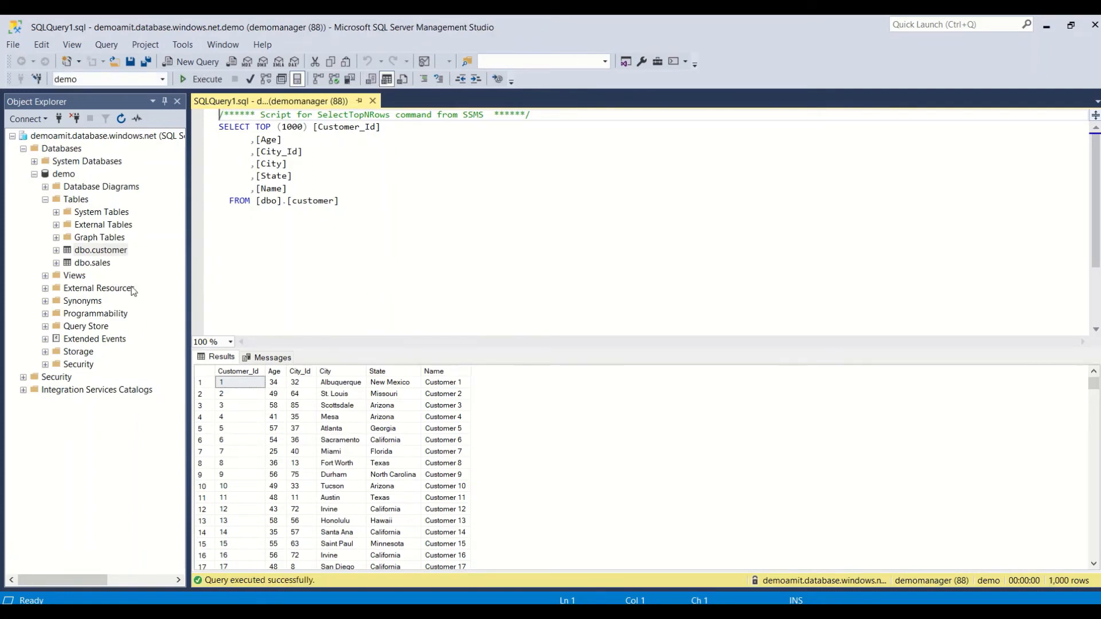
- Rewrite the query as SELECT * FROM [dbo].sales, execute it and look through the returned sales rows
left_click(97, 263)
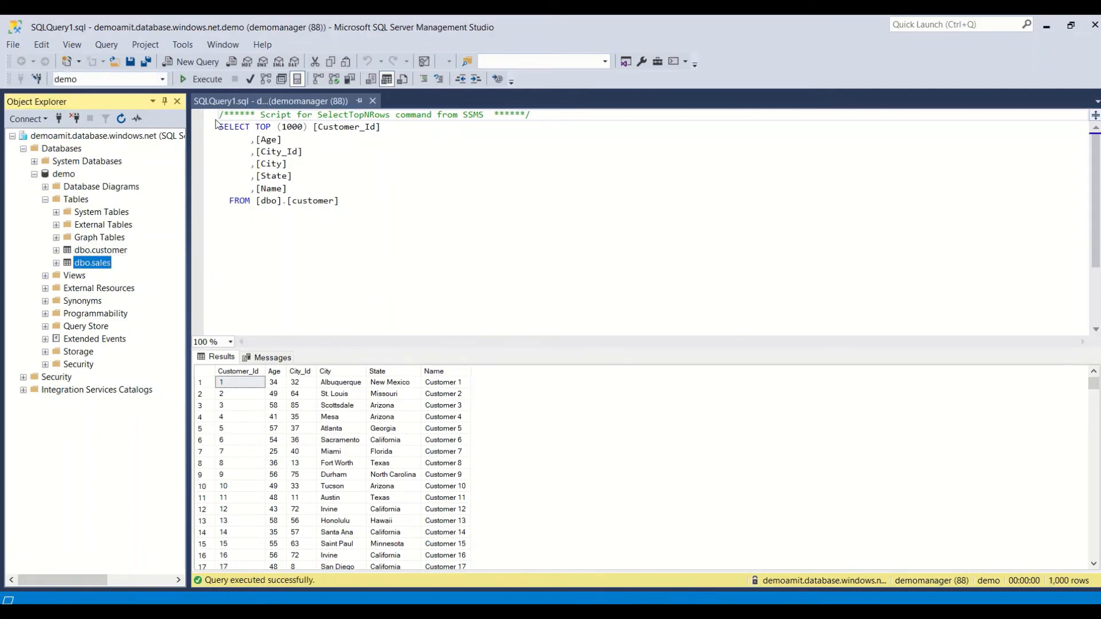
left_click(346, 204)
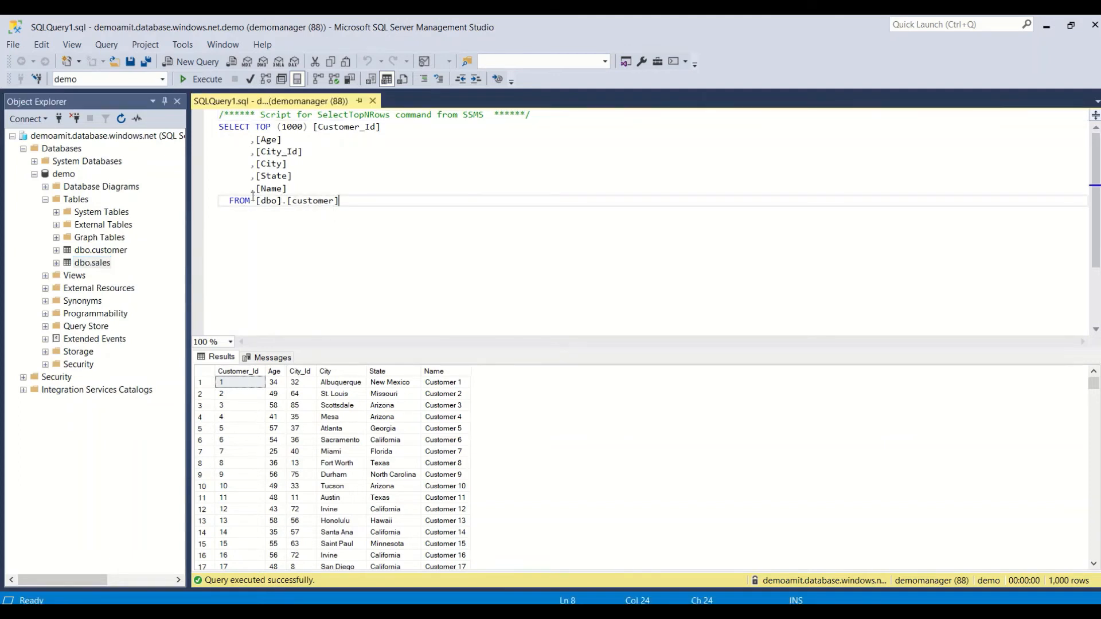
left_click_drag(299, 190, 256, 127)
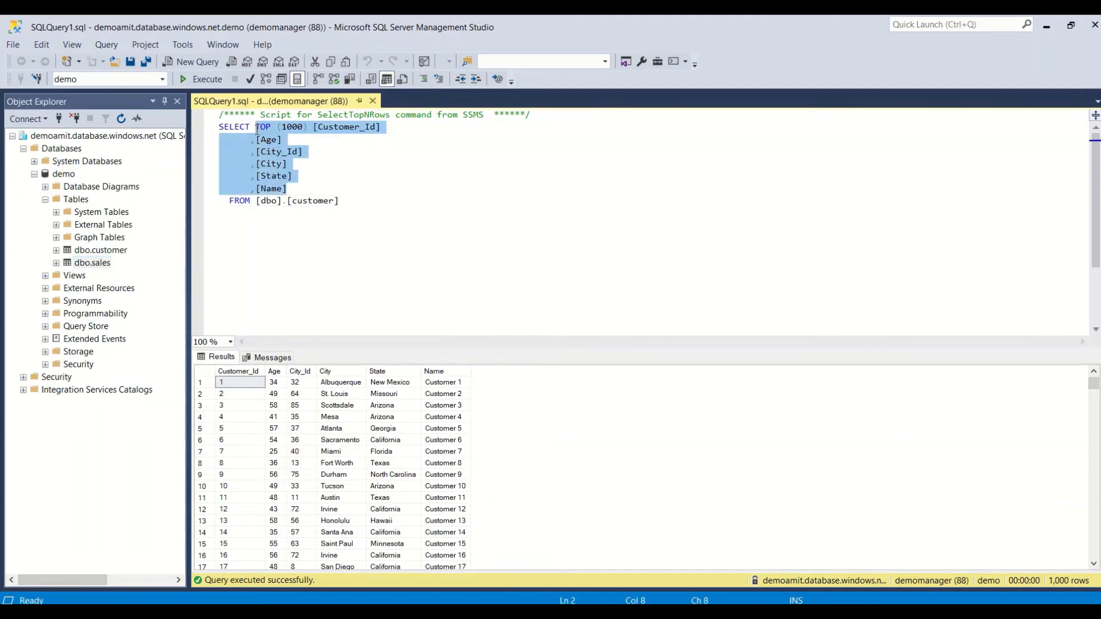
type("*")
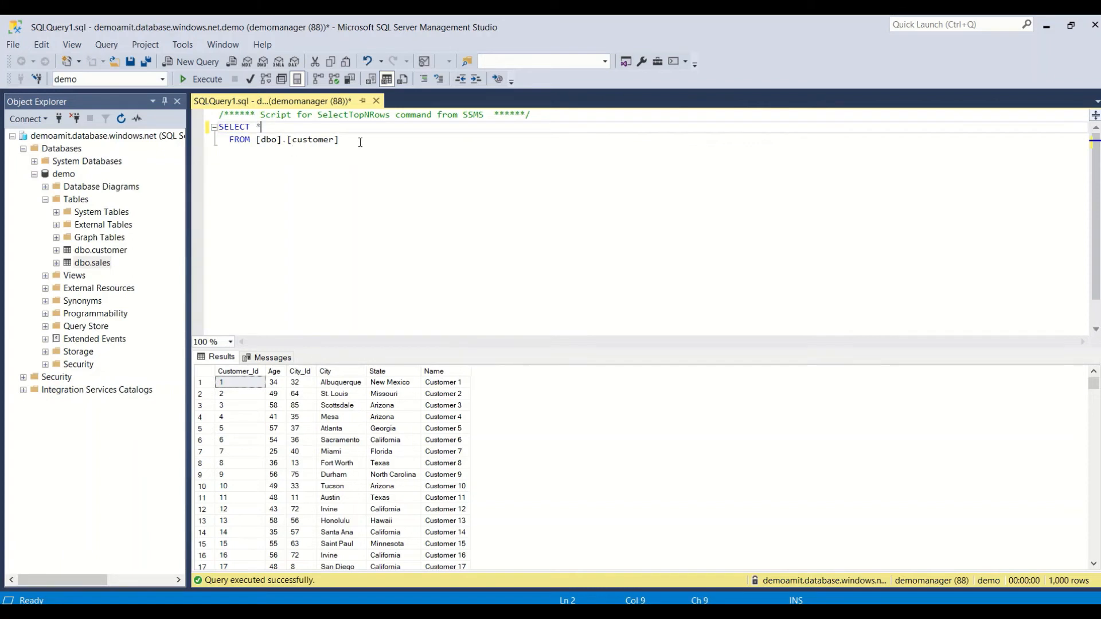
double_click(306, 144)
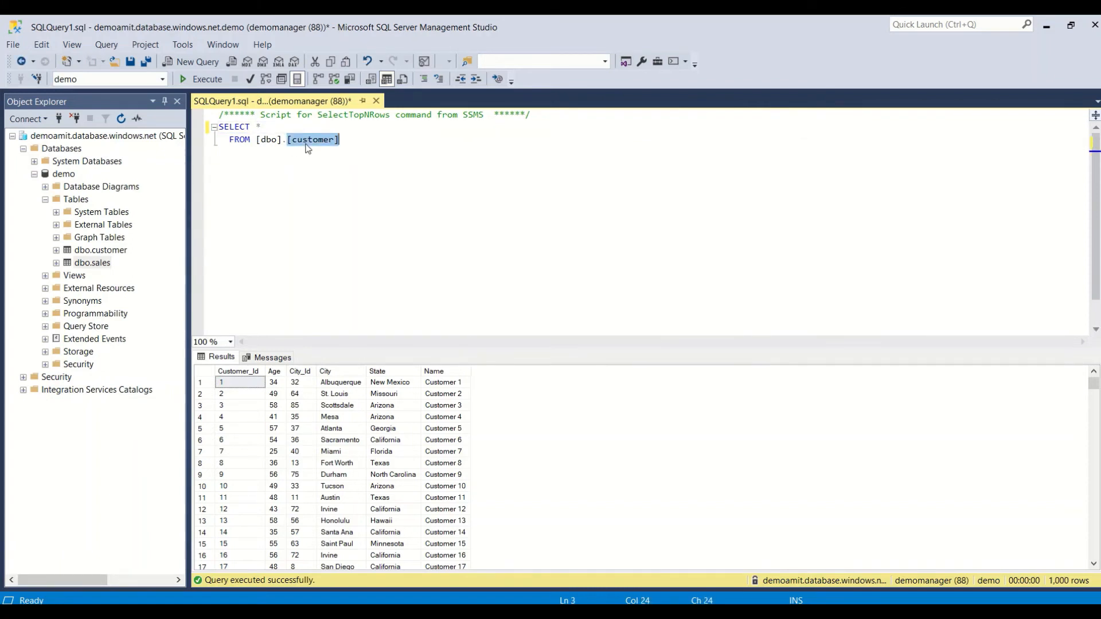
type("sales")
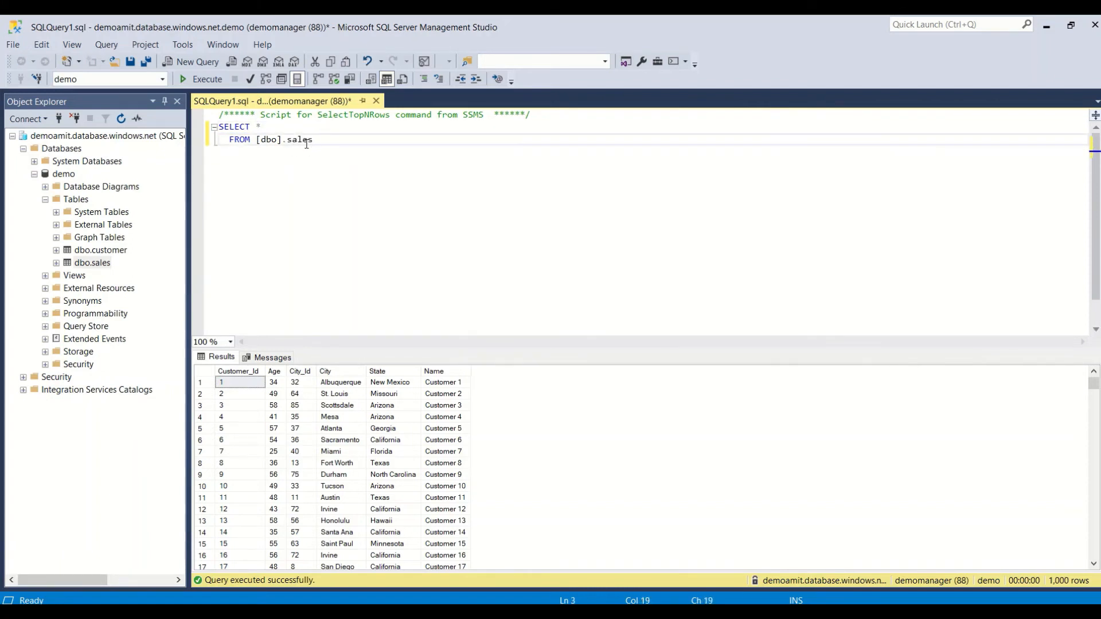
left_click_drag(313, 140, 218, 127)
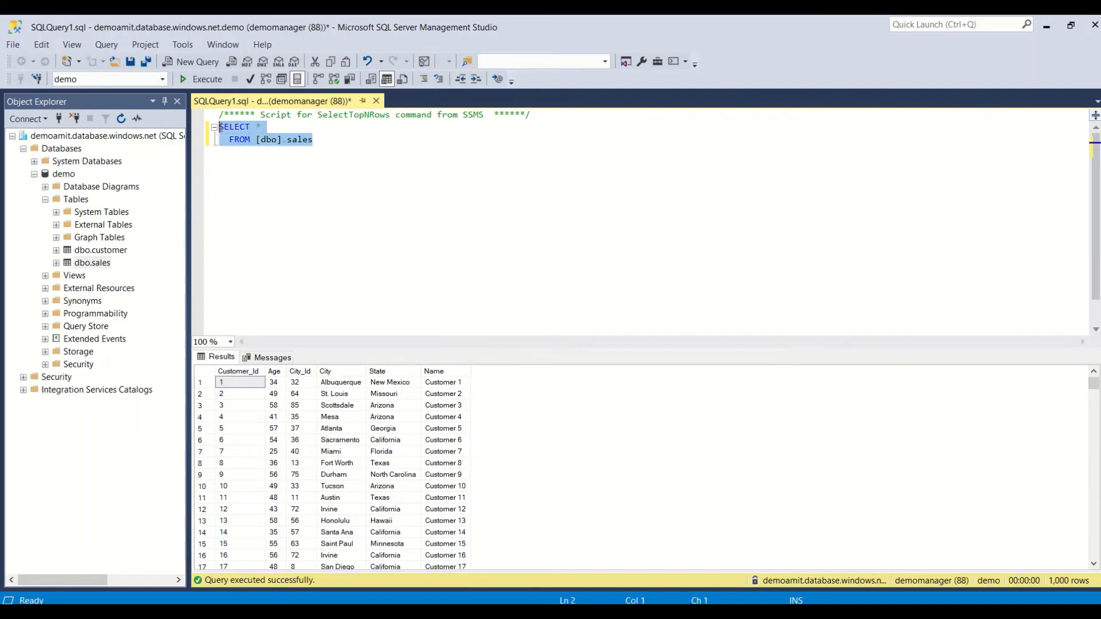
left_click(187, 81)
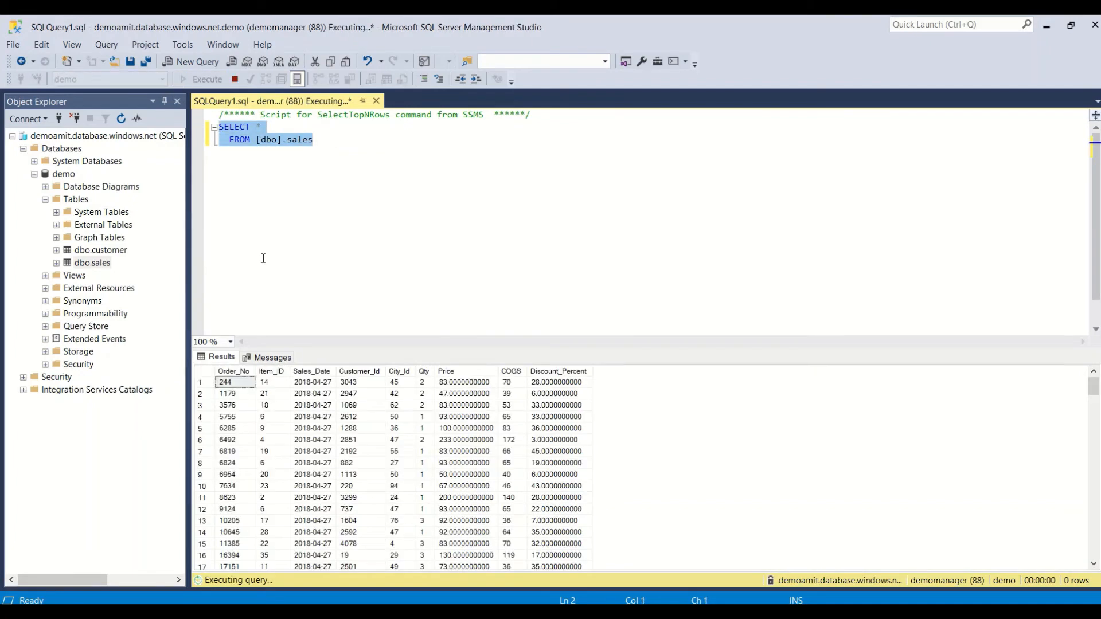
scroll(356, 322, "down", 1)
scroll(414, 471, "down", 14)
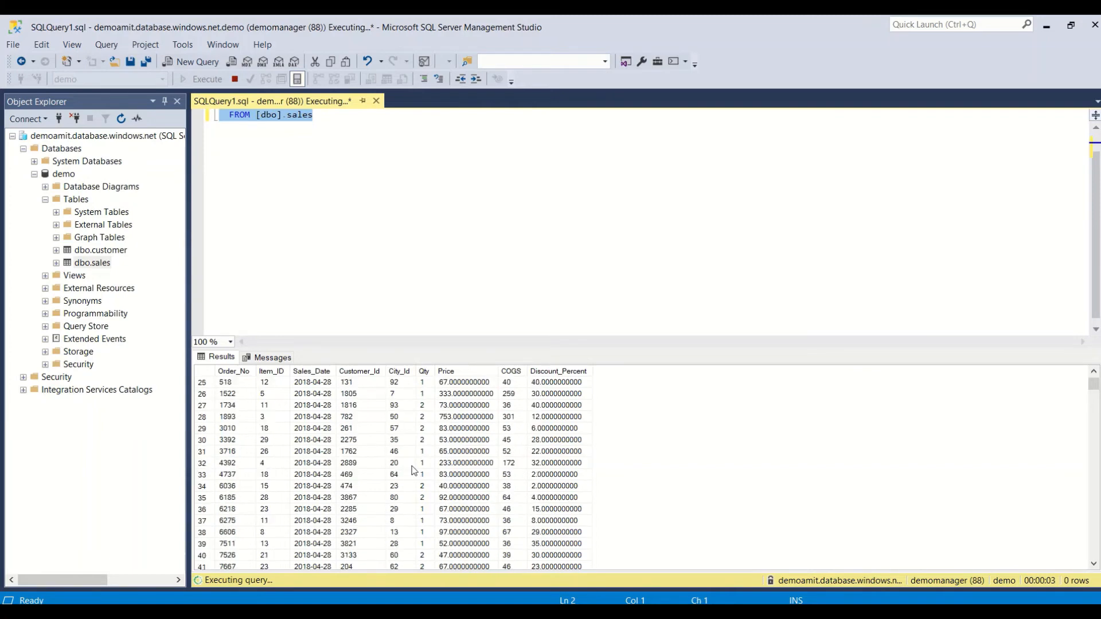
scroll(414, 470, "down", 3)
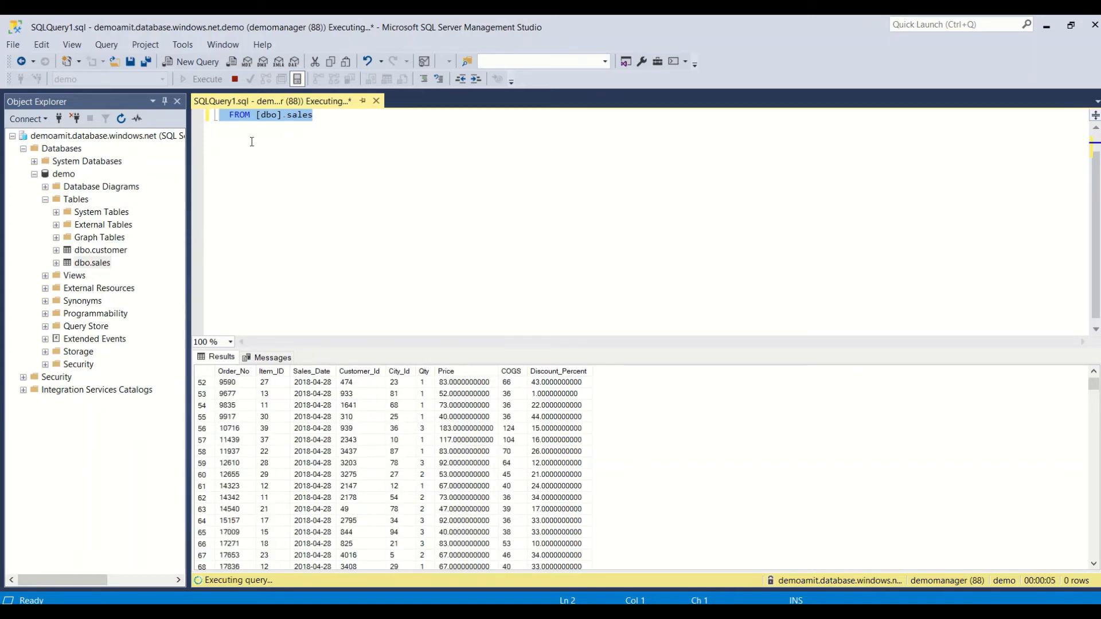
- Replace the asterisk in the sales query with count(*), stop the running query and execute the count query
scroll(265, 165, "up", 1)
left_click(270, 126)
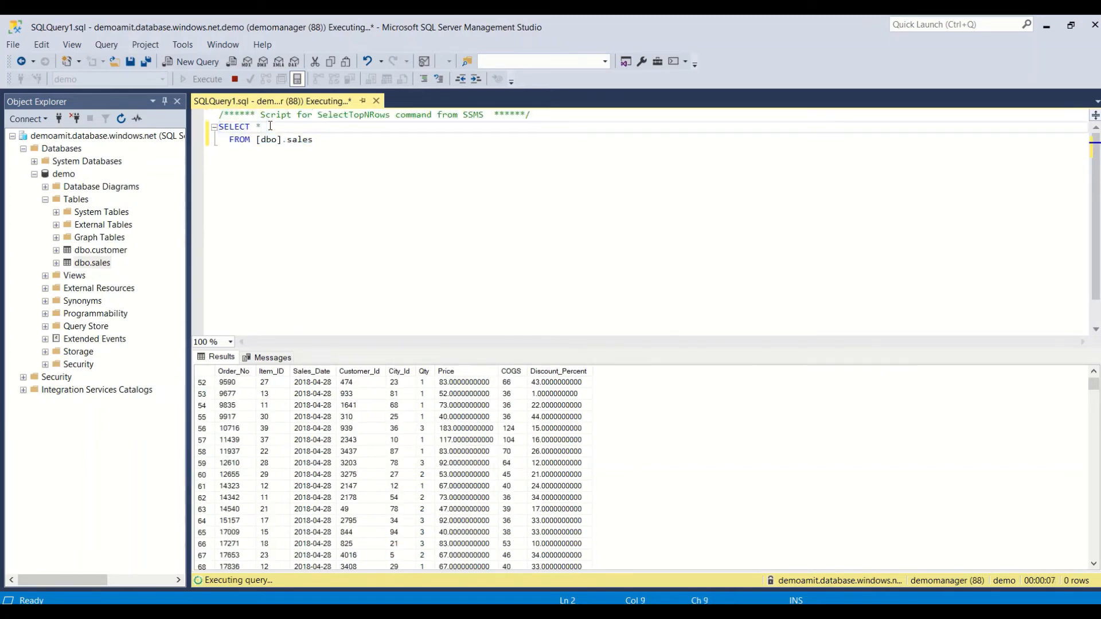
type("count(*)")
left_click_drag(304, 148, 218, 127)
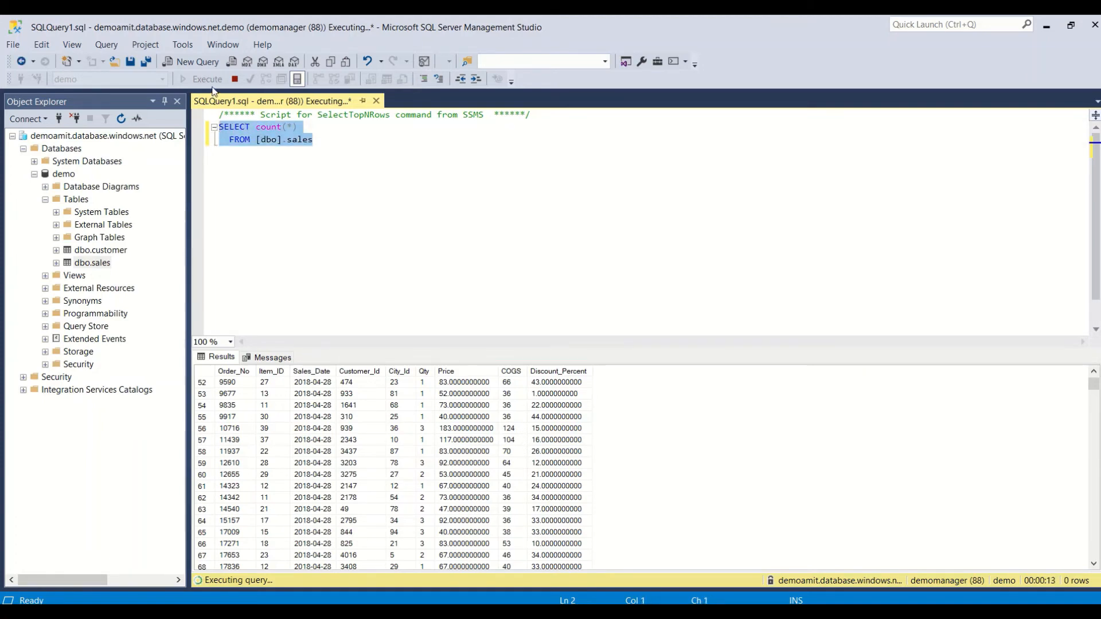
left_click(236, 82)
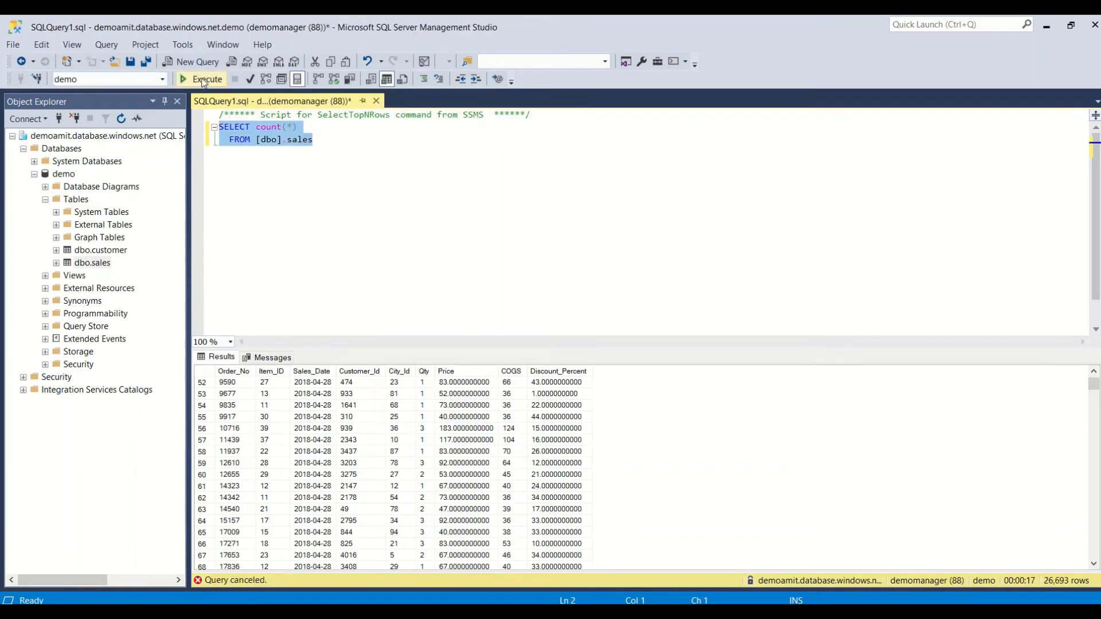
left_click(202, 80)
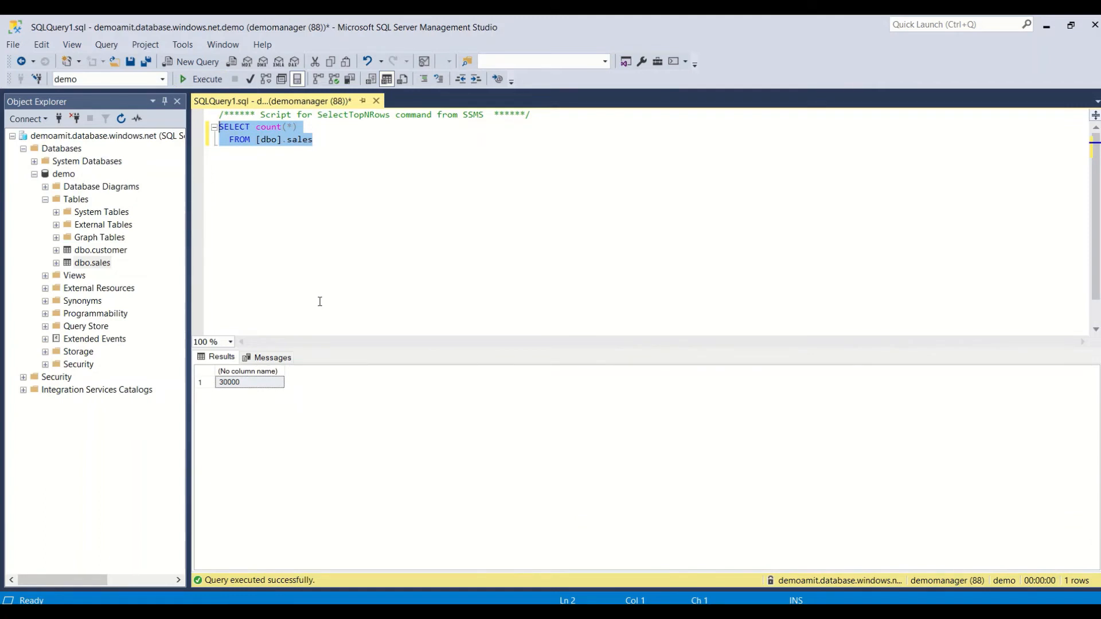
- Start an Import Flat File task on the demo database for a third file and continue past the introduction
left_click(65, 177)
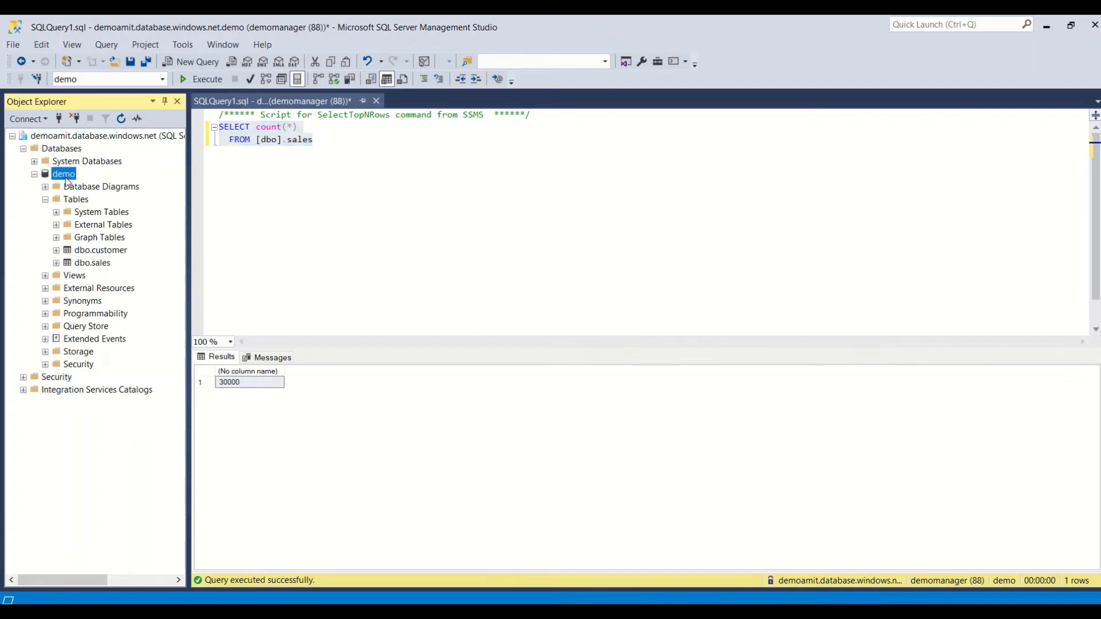
right_click(66, 177)
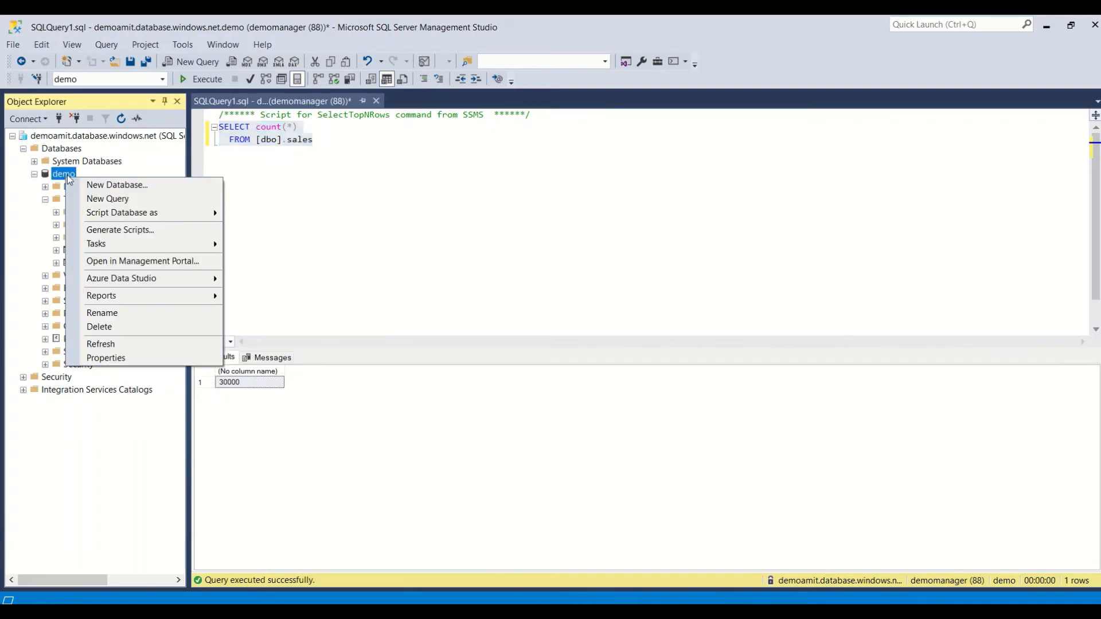
mouse_move(140, 243)
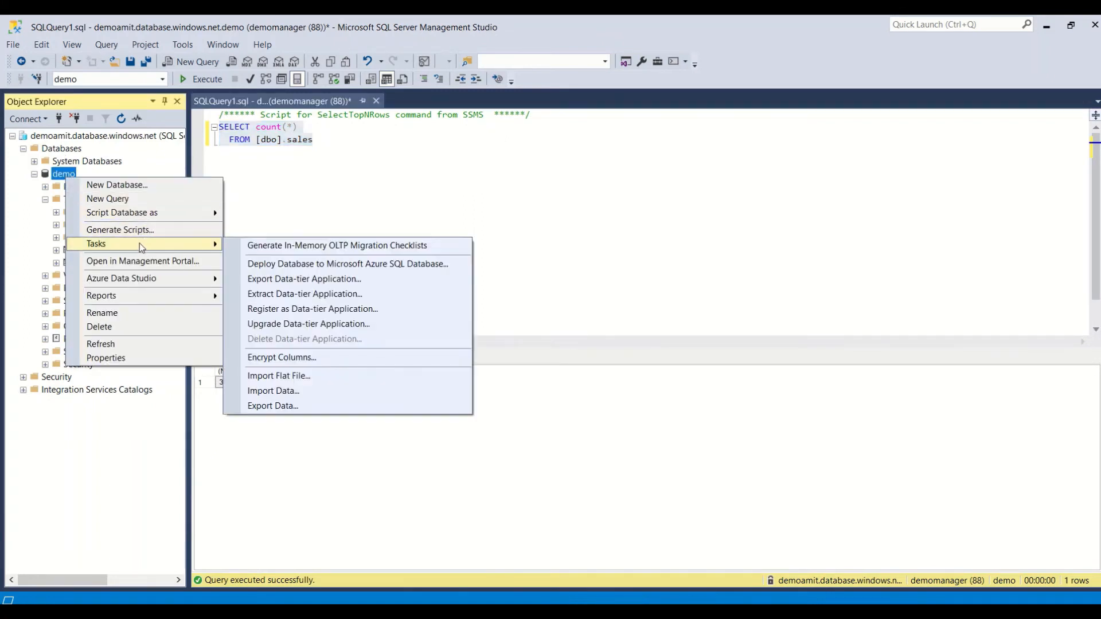
left_click(278, 375)
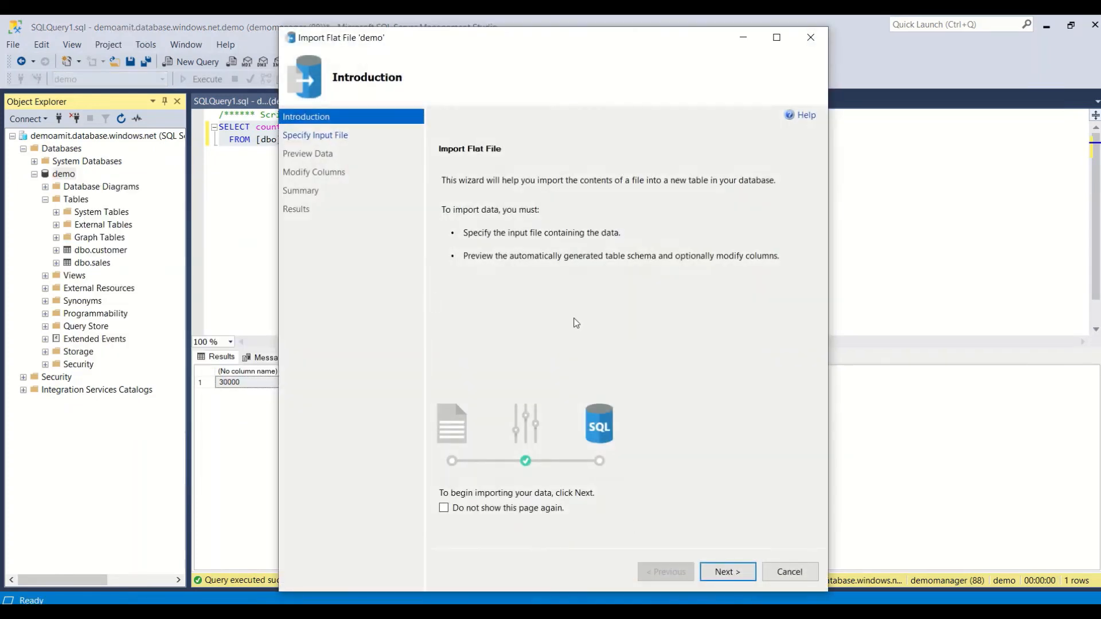
left_click(737, 581)
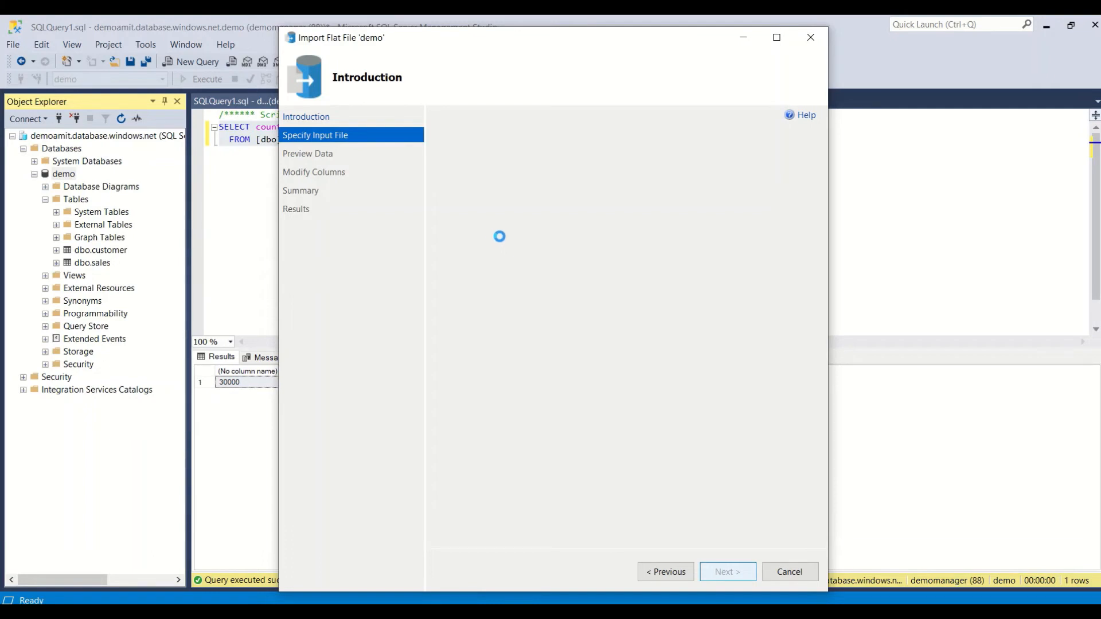
- Choose item.csv as the file to import, keep item as the table name and continue to the column settings
left_click(796, 213)
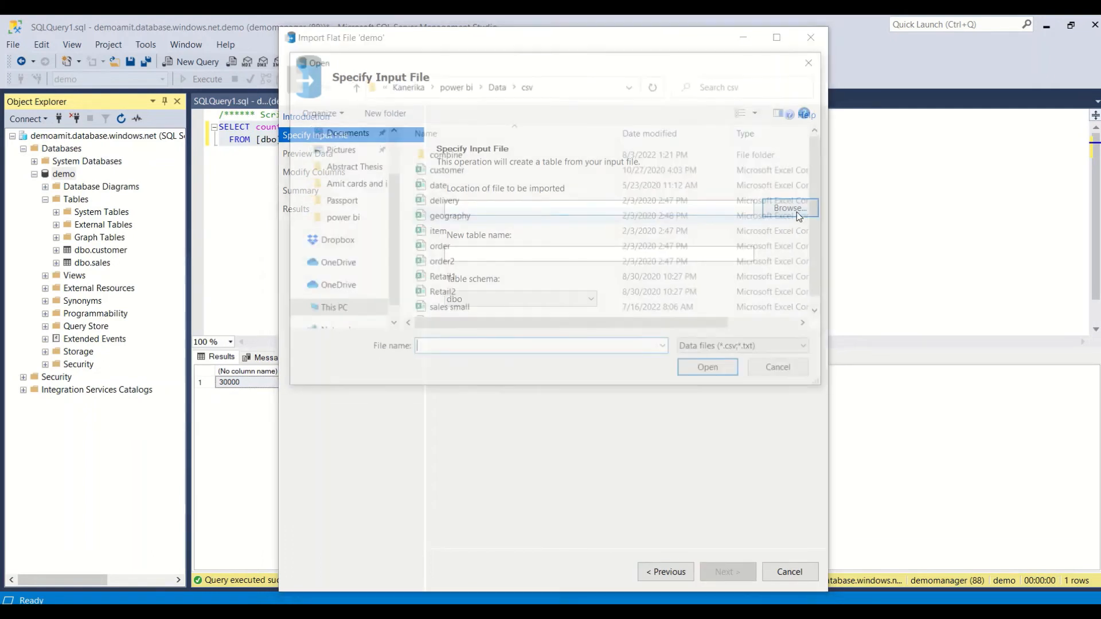
left_click(454, 233)
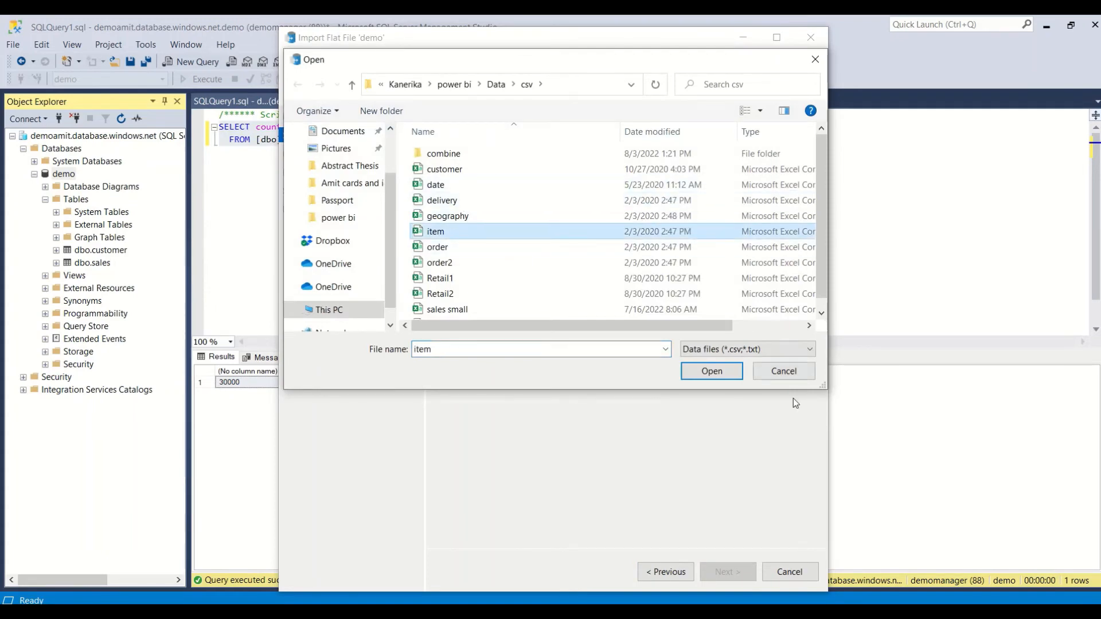
left_click(716, 373)
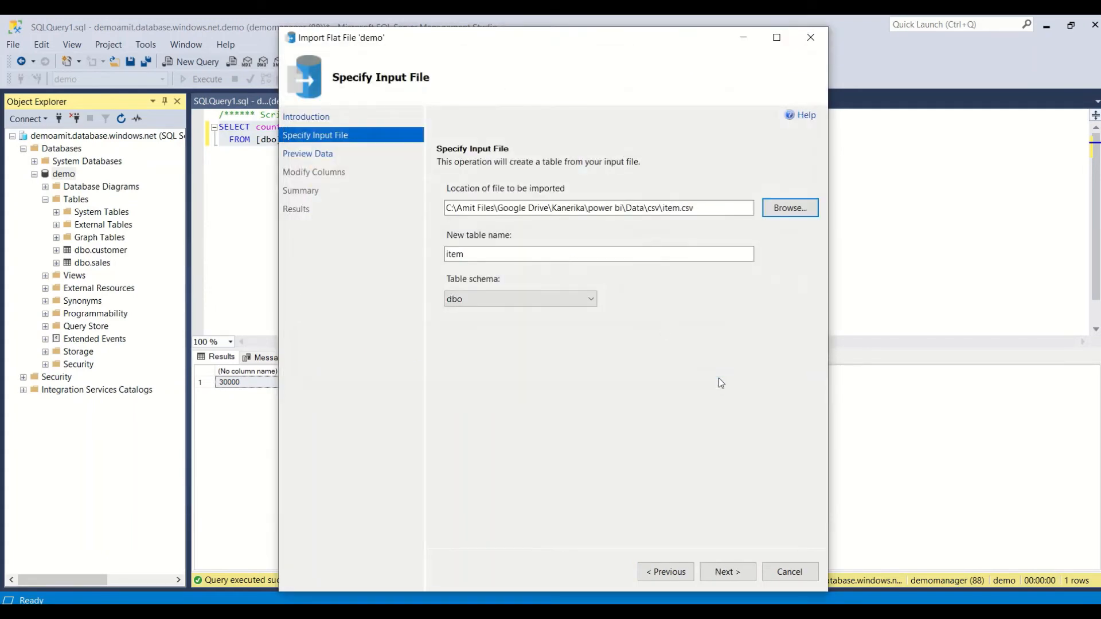
left_click(725, 572)
left_click(737, 573)
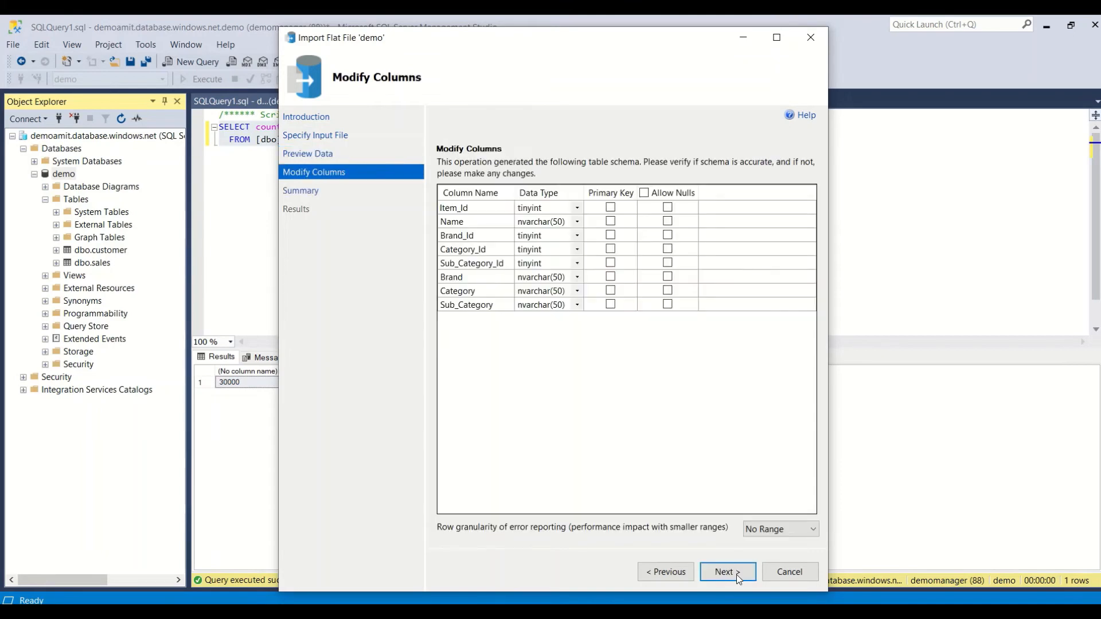
- Set the data type of the Item_Id column to int and of the Name column to varchar(50)
left_click(546, 209)
type("int")
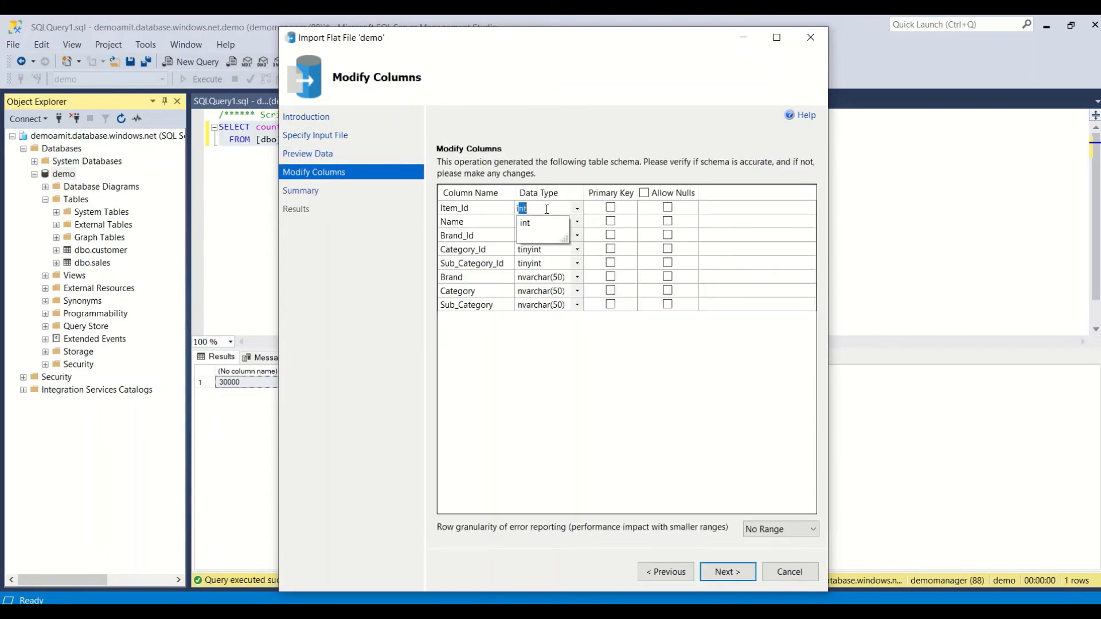
left_click(520, 393)
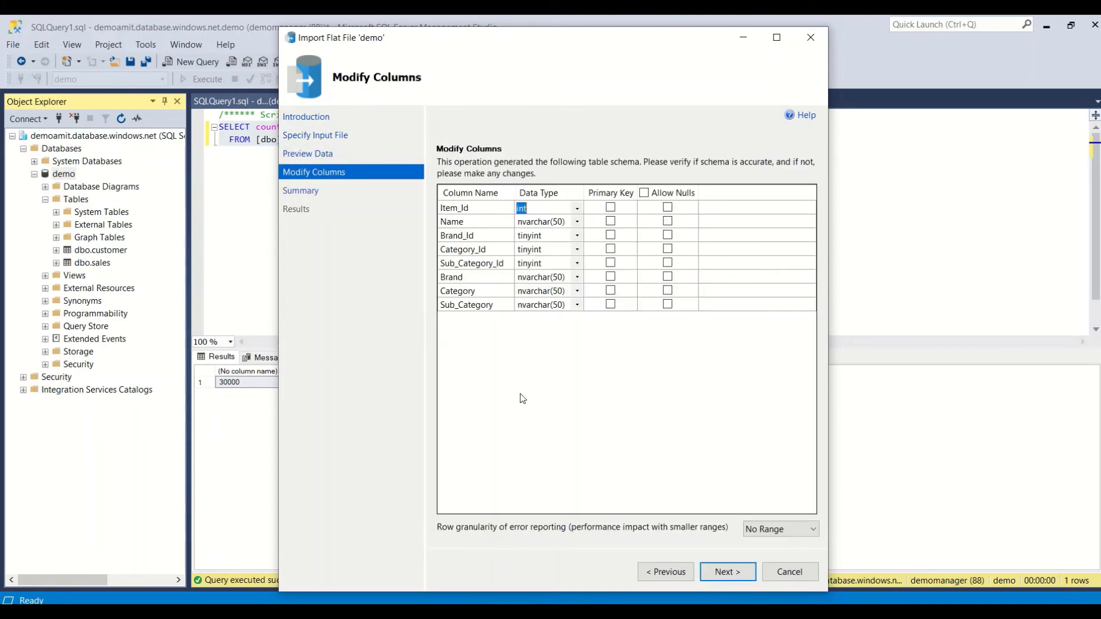
left_click(538, 223)
type("v")
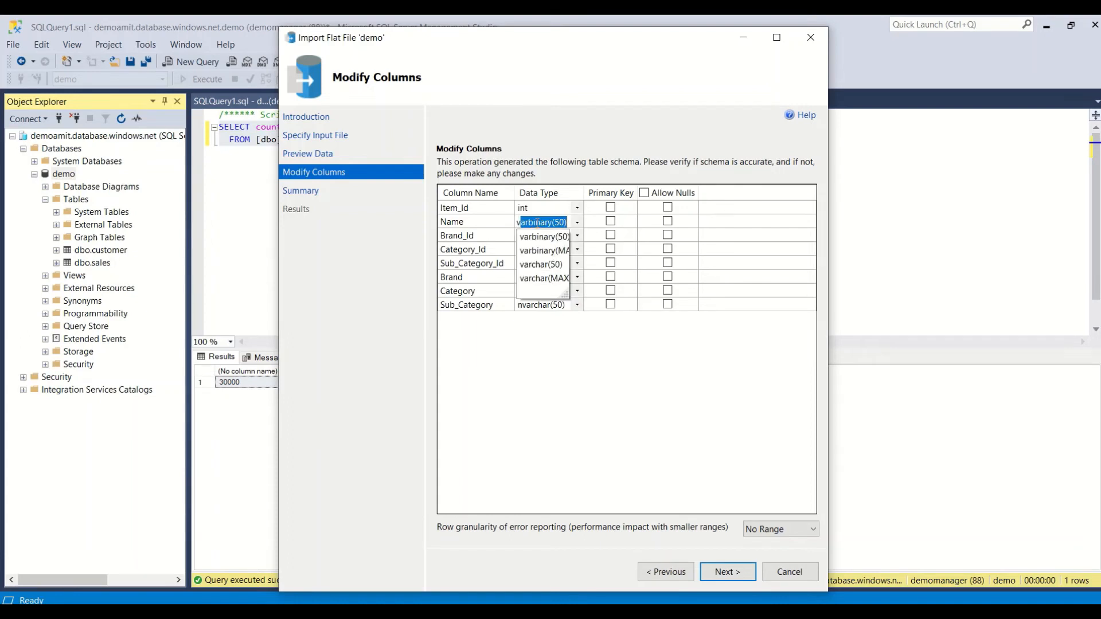
left_click(538, 264)
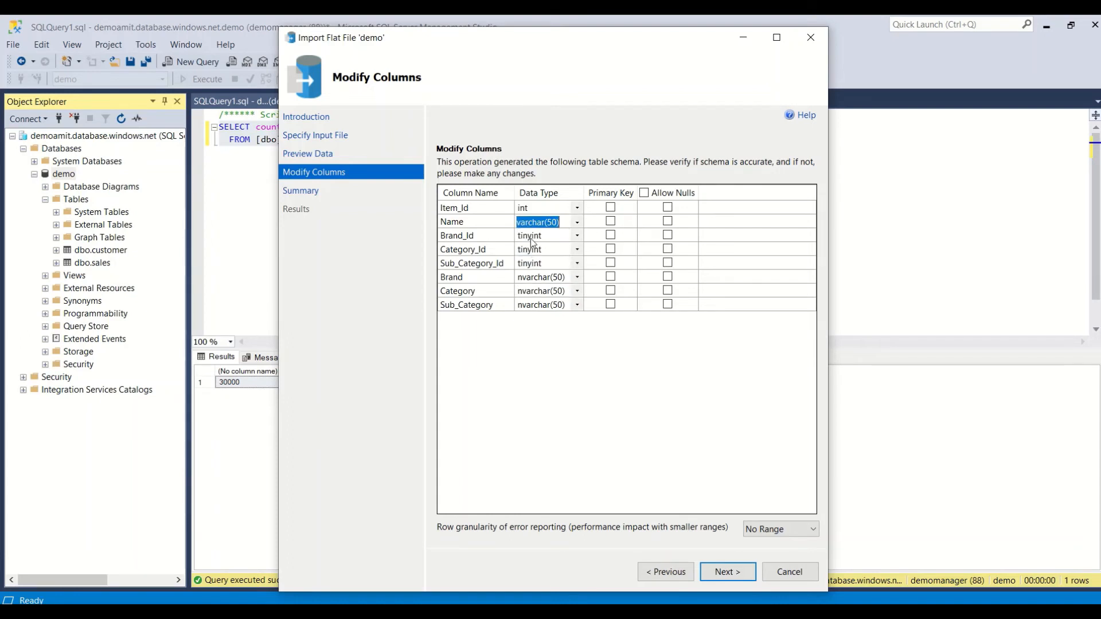
- Set the data type of the Brand_Id, Category_Id and Sub_Category_Id columns to int
left_click(532, 237)
type("i")
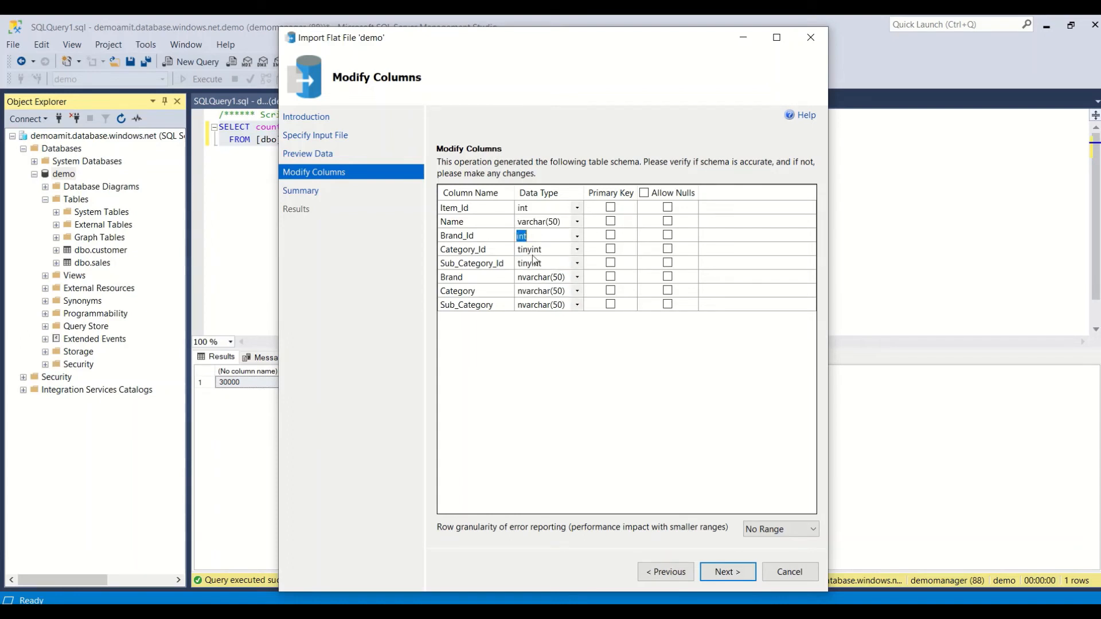
left_click(532, 251)
type("i")
left_click(533, 263)
type("i")
- Set the data type of the Brand, Category and Sub_Category columns to varchar(50)
left_click(537, 278)
type("v")
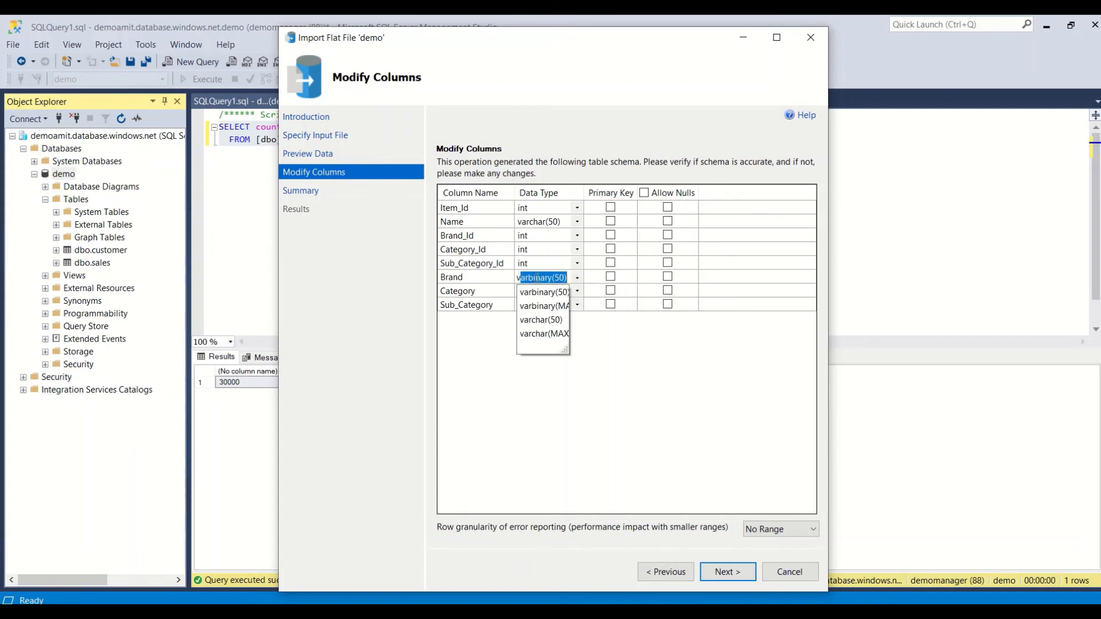
left_click(540, 319)
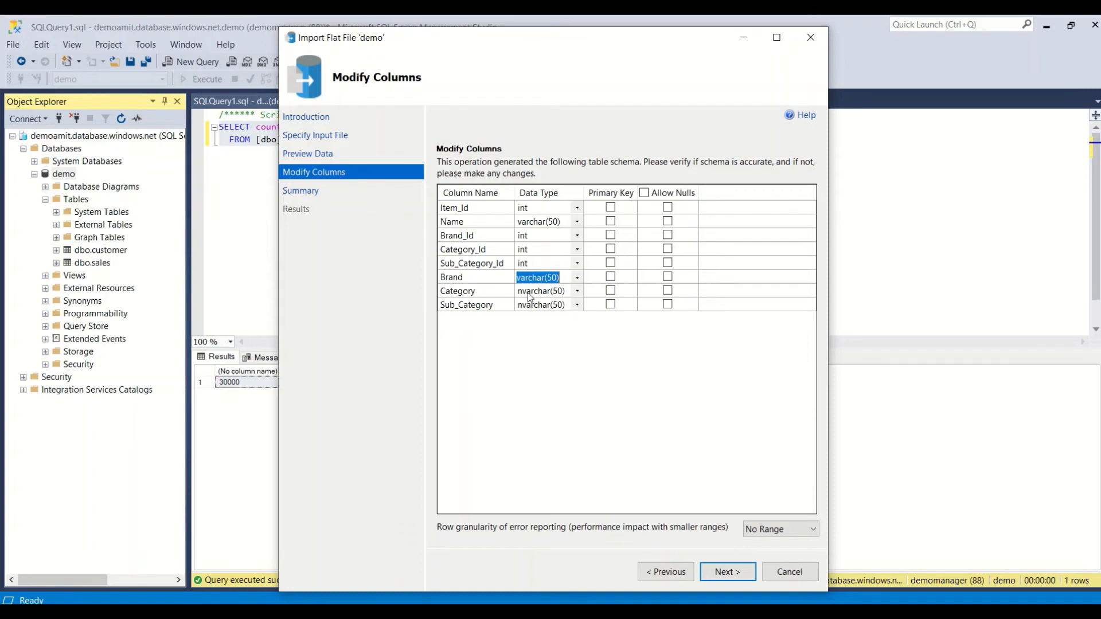
left_click(539, 292)
left_click(539, 291)
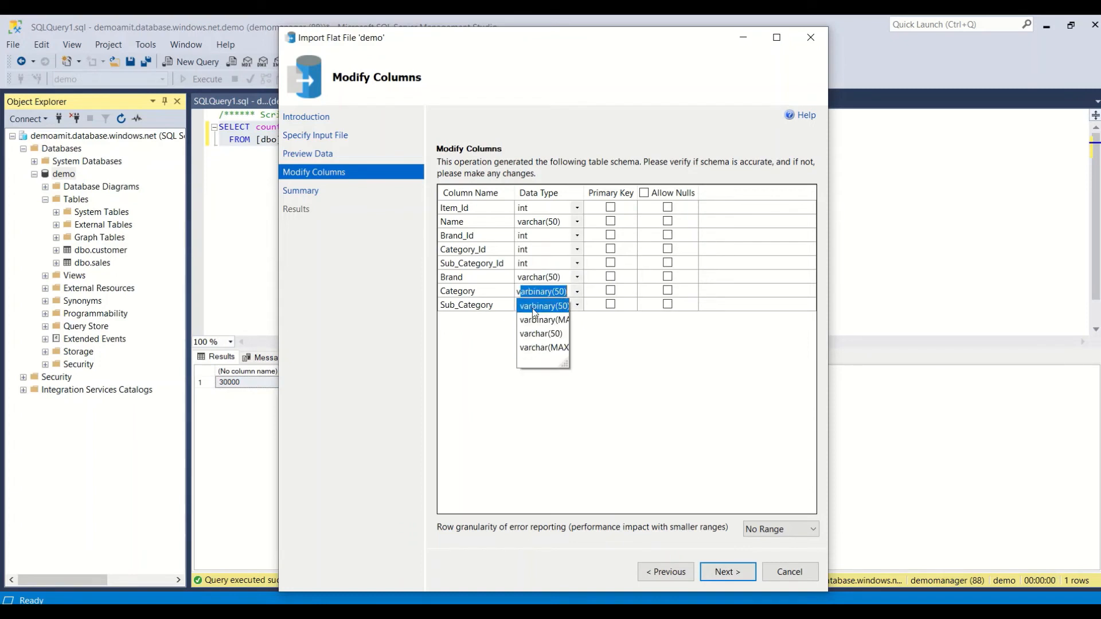
left_click(529, 336)
left_click(530, 305)
left_click(530, 305)
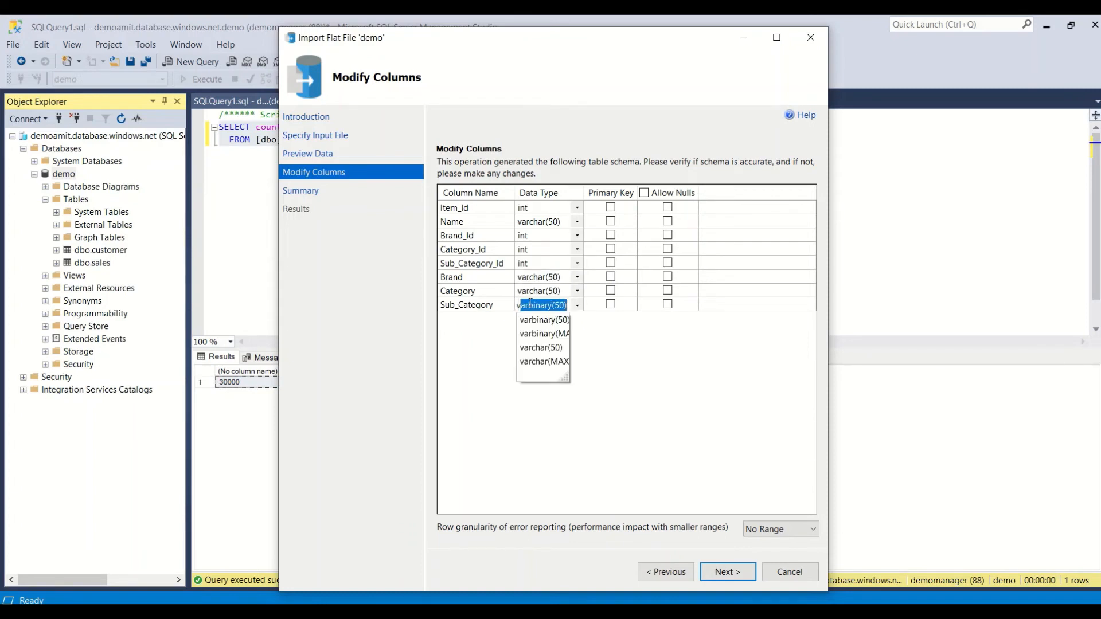
left_click(540, 348)
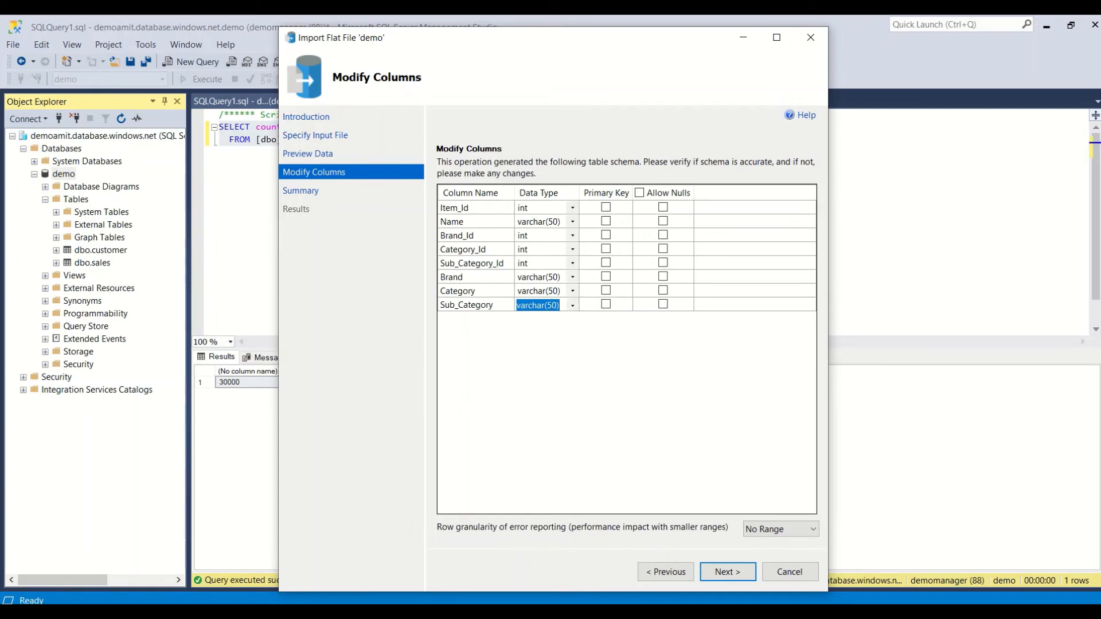
- Accept the item table's columns, run the import and close the finished wizard
left_click(727, 574)
left_click(731, 576)
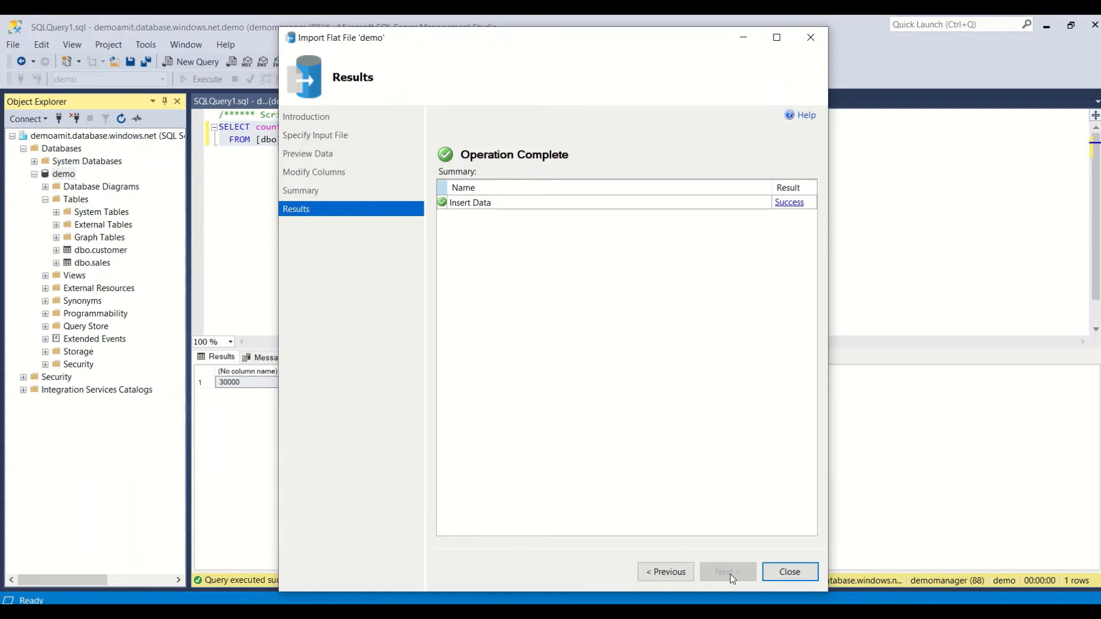
left_click(789, 572)
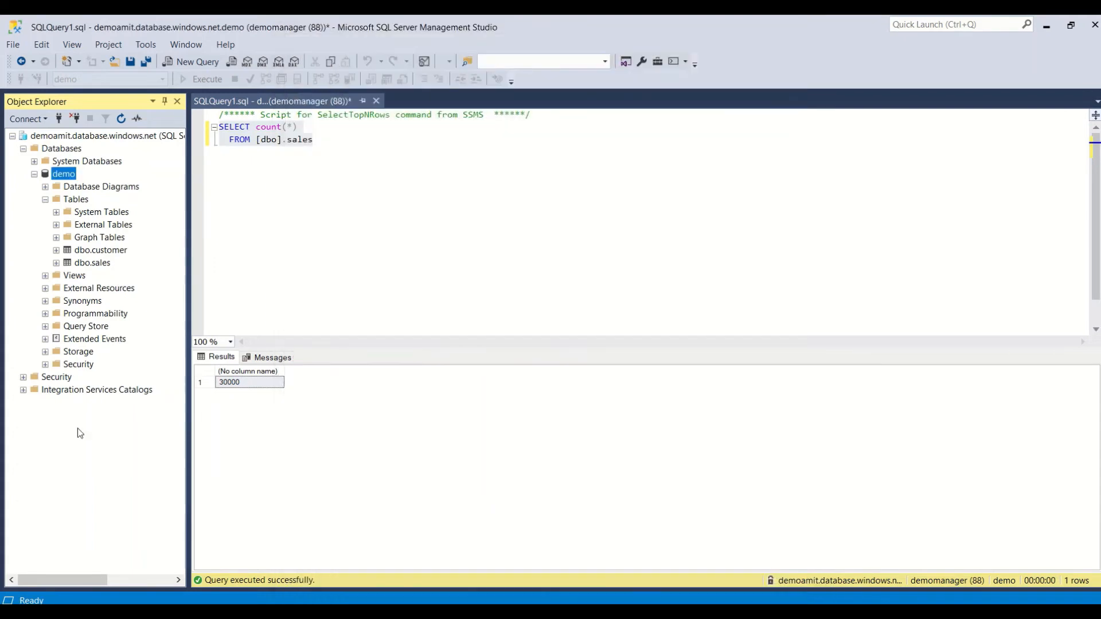
- Start an Import Flat File task on the demo database for a fourth file and continue past the introduction
right_click(71, 173)
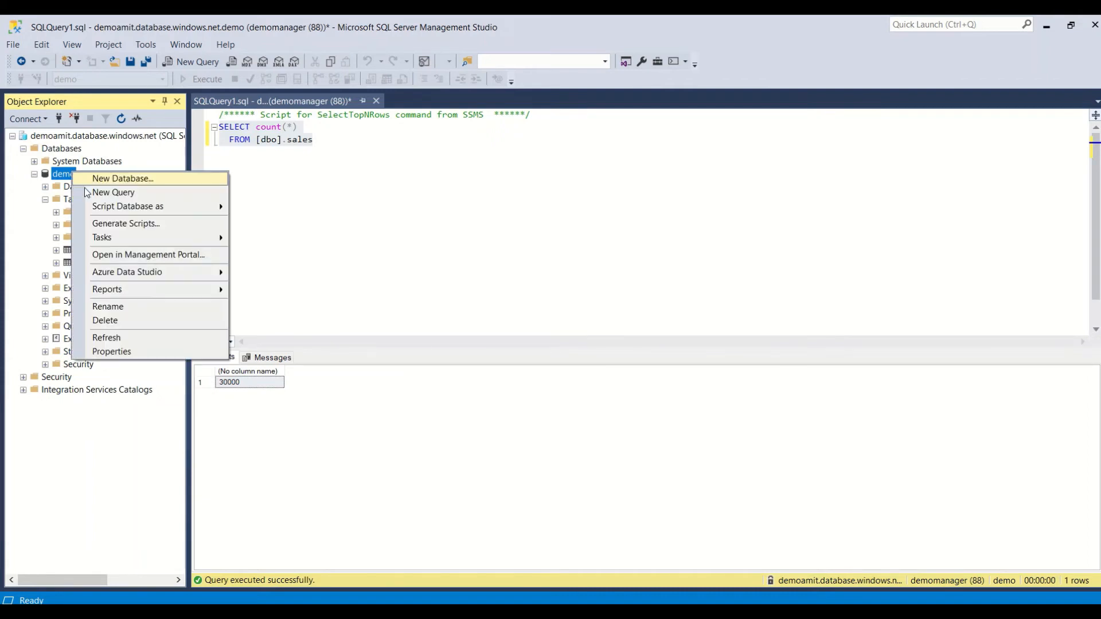
mouse_move(123, 236)
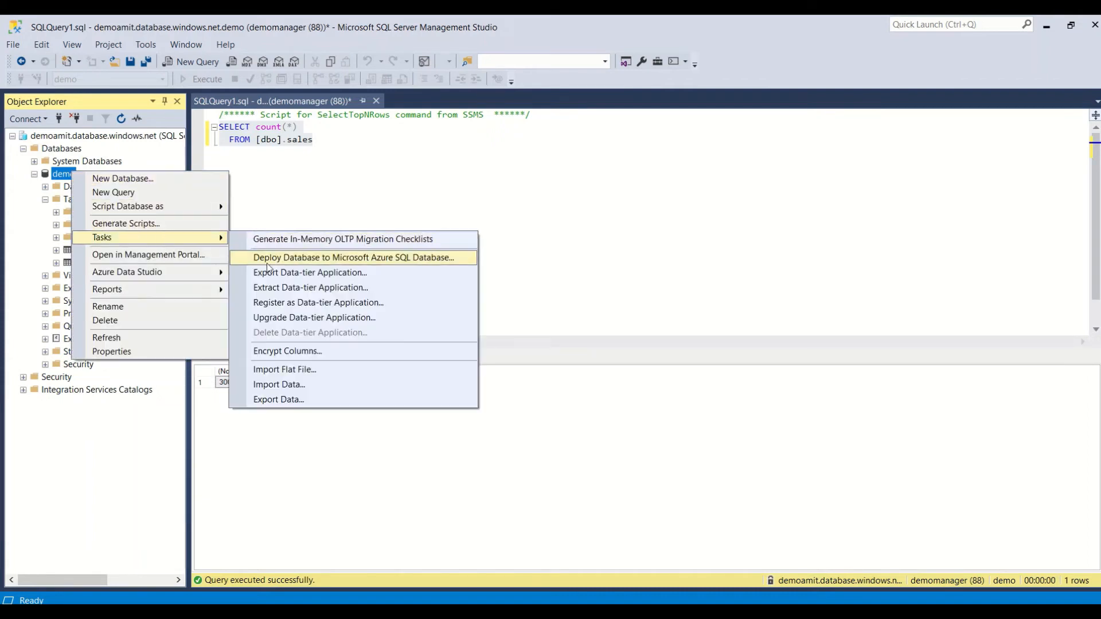
left_click(268, 369)
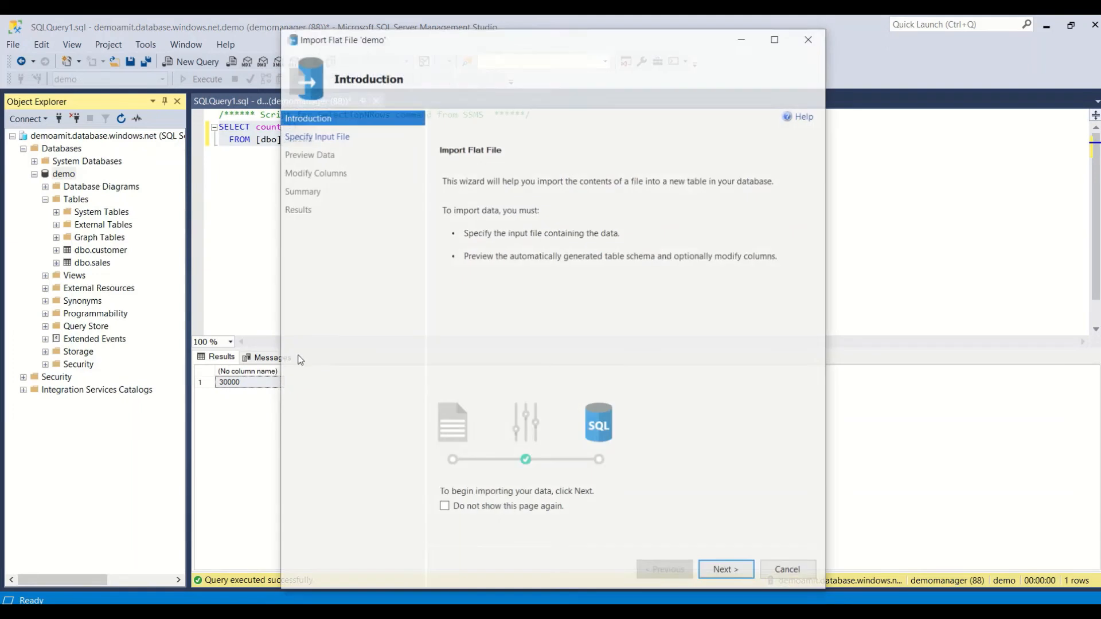
left_click(727, 571)
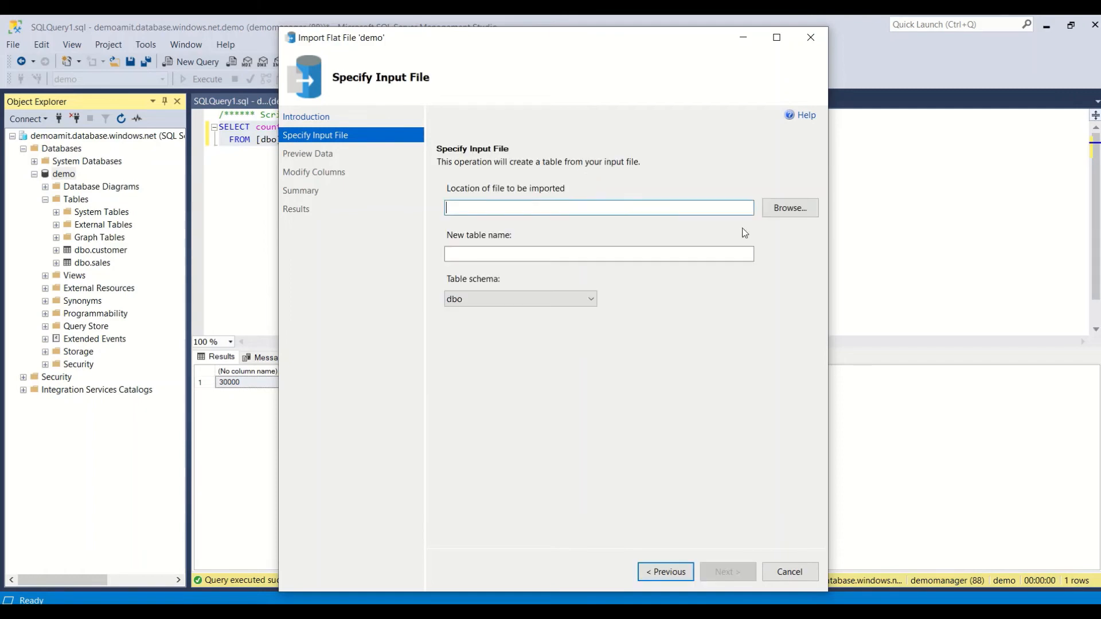
- Choose geography.csv as the file to import, keep geography as the table name and continue to the column settings
left_click(784, 206)
left_click(450, 215)
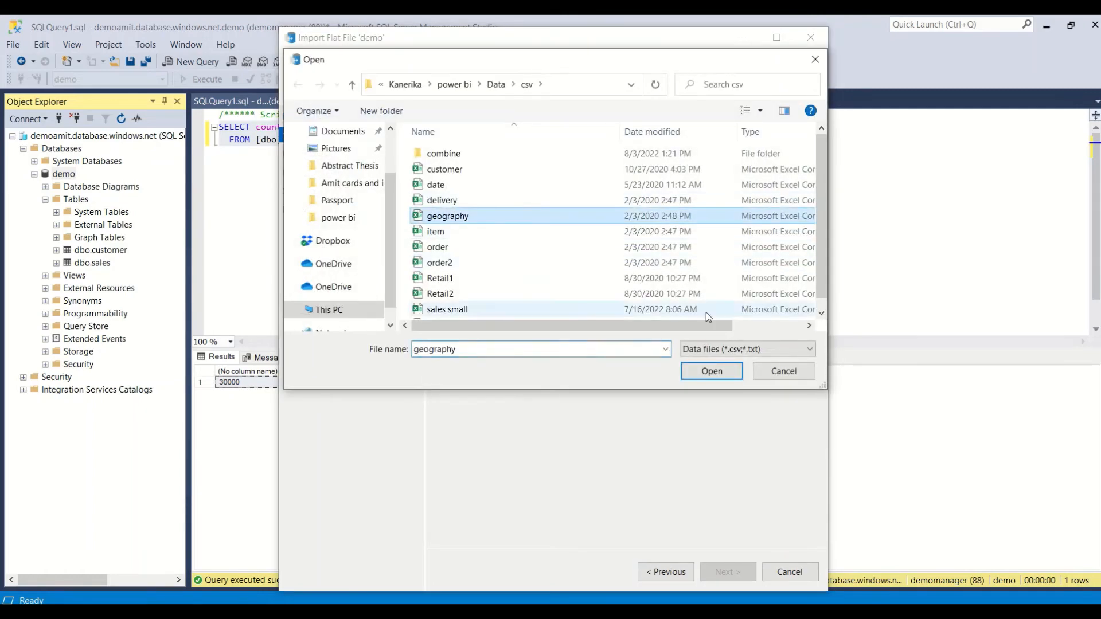
left_click(712, 371)
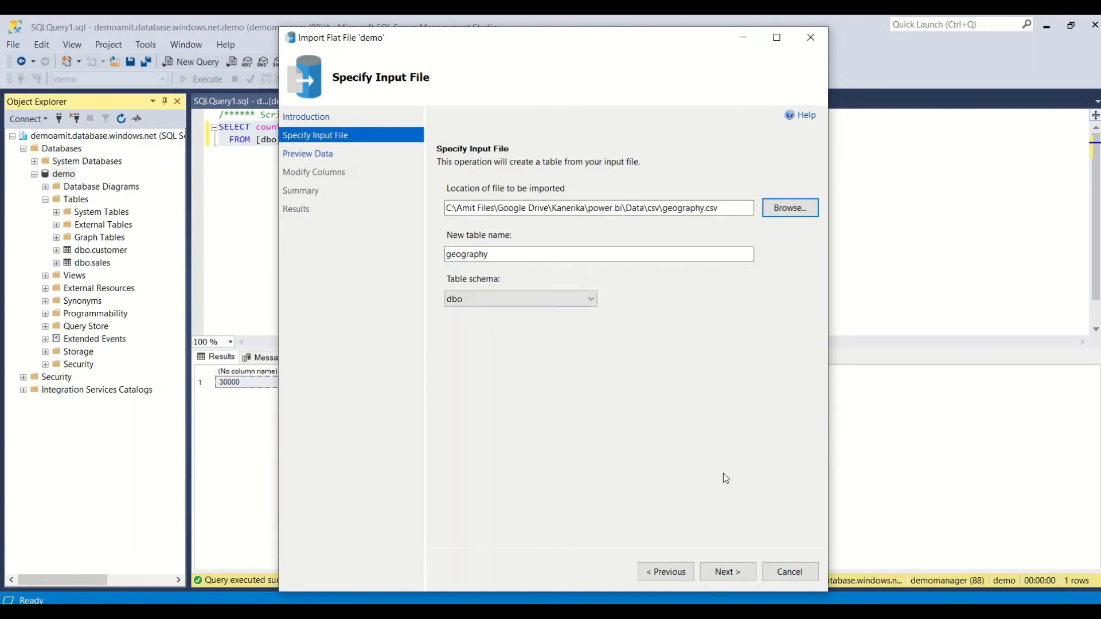
left_click(721, 563)
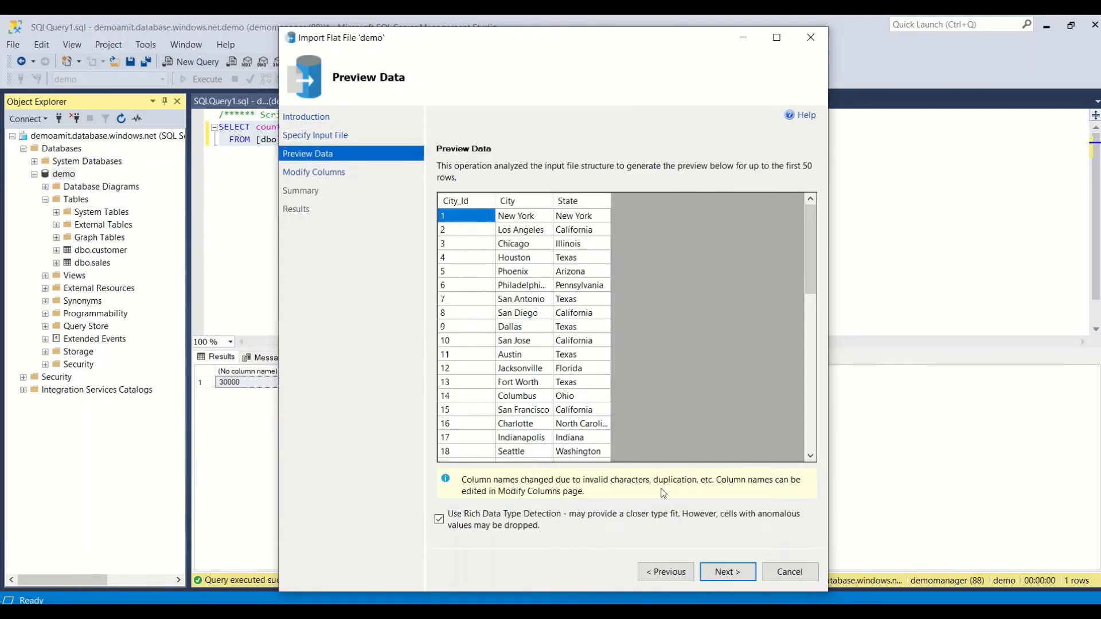
left_click(720, 571)
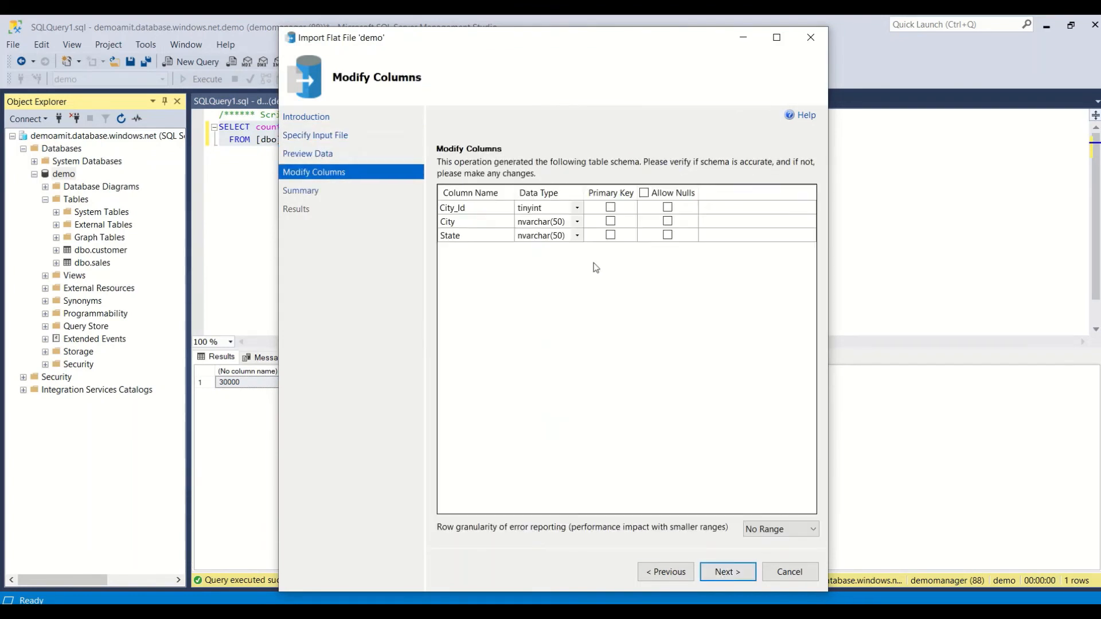
- Set the data type of the City_Id column to int
left_click(550, 209)
left_click(551, 209)
type("i")
left_click_drag(550, 208, 455, 208)
type("int")
key("Return")
- Set the data type of the City and State columns to varchar(50)
left_click(541, 223)
type("v")
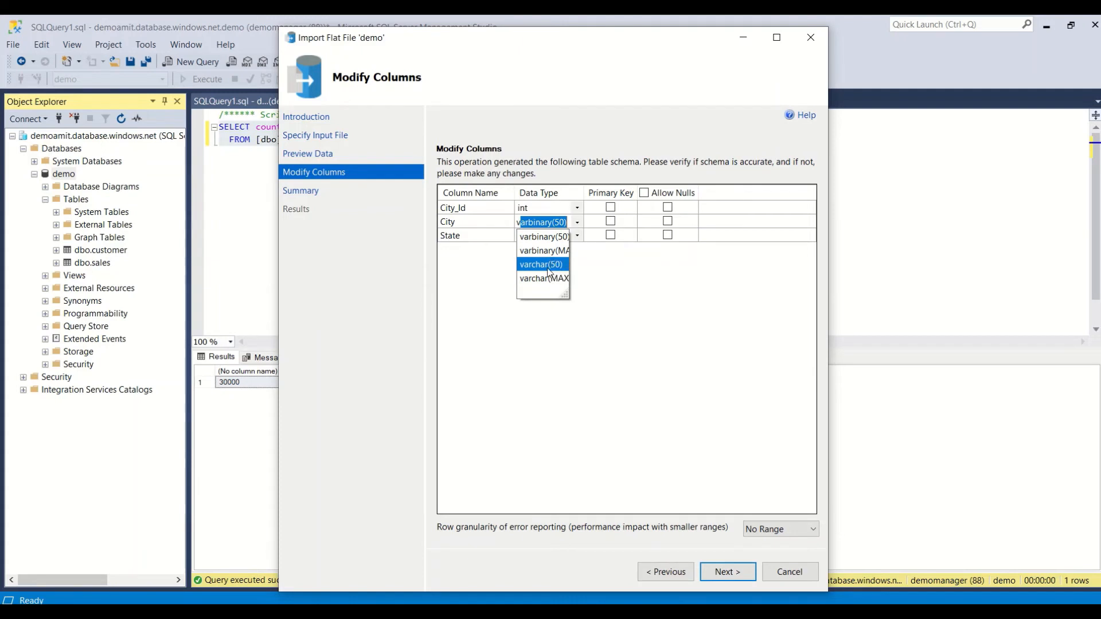
left_click(548, 269)
left_click(464, 298)
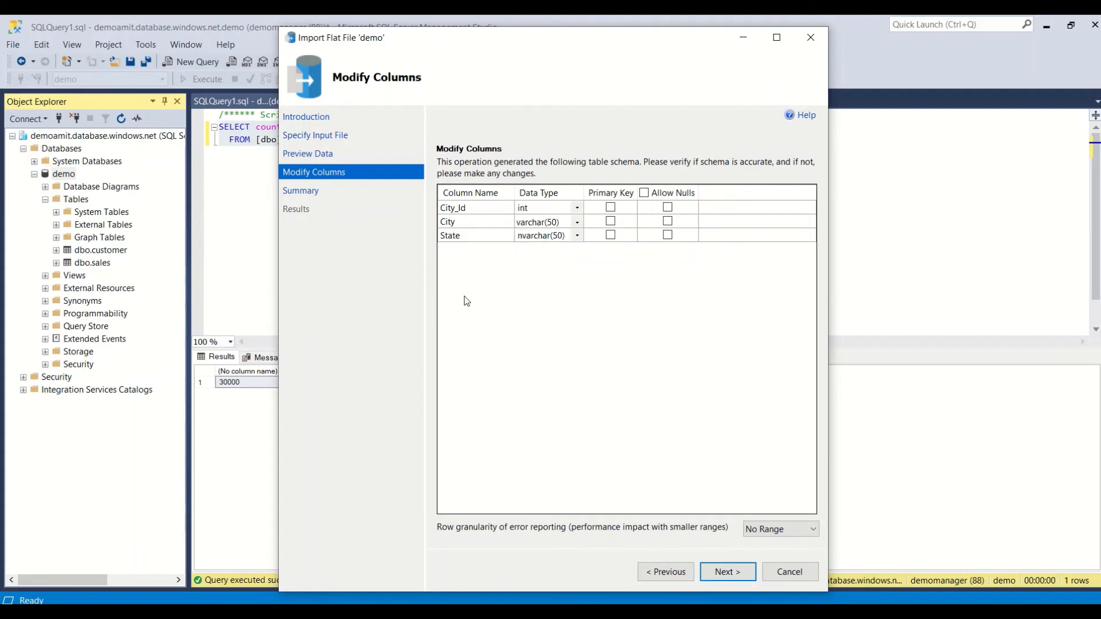
left_click(528, 236)
type("v")
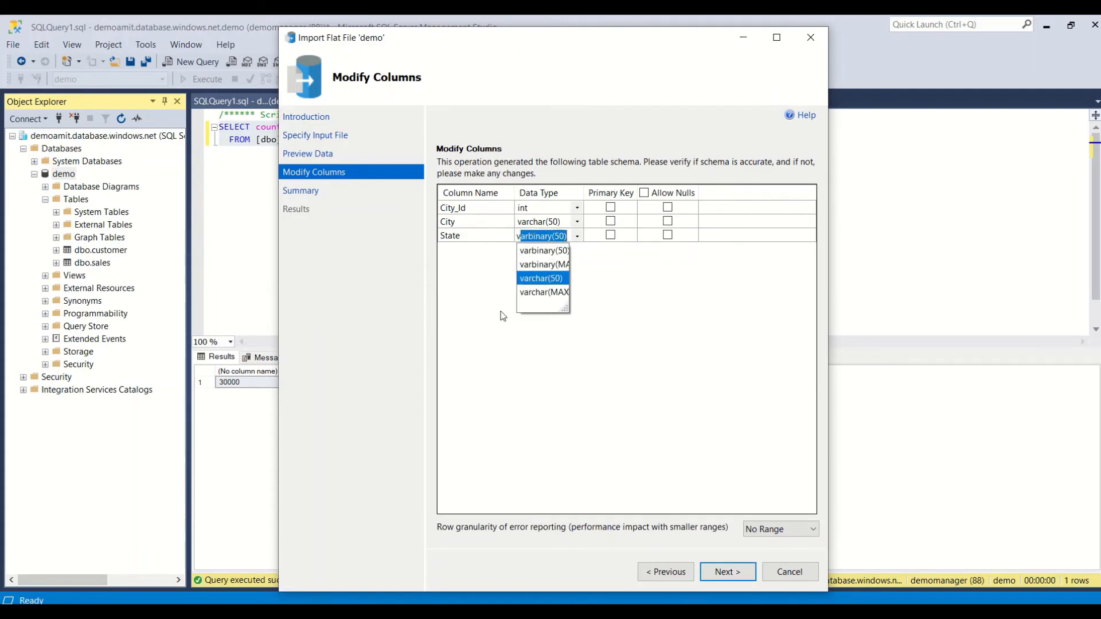
left_click(535, 280)
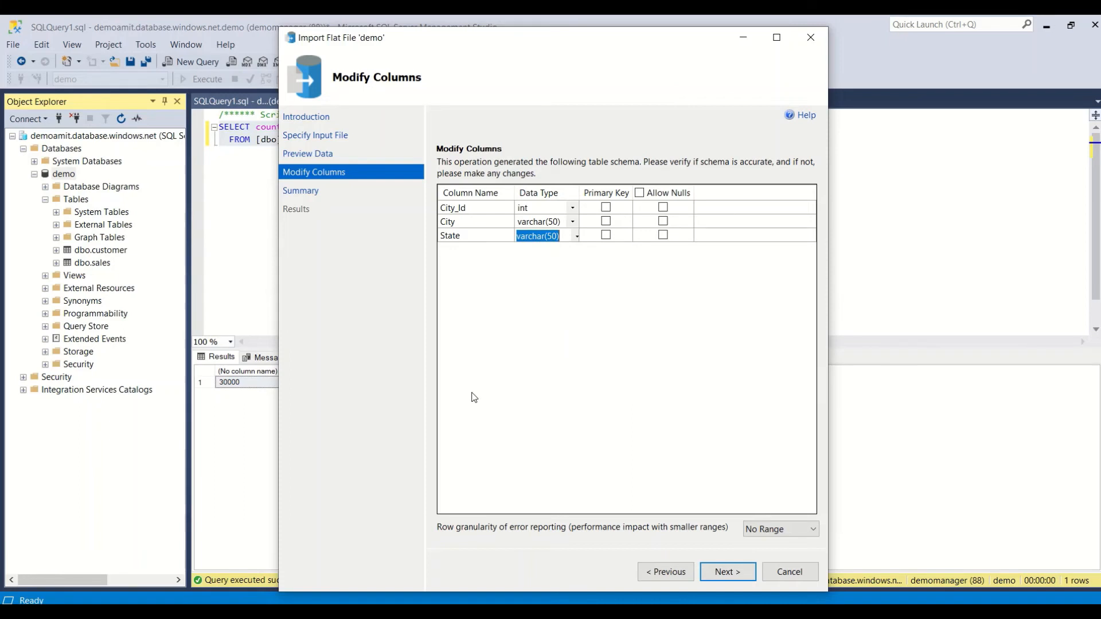
- Accept the geography table's columns, run the import and close the finished wizard
left_click(733, 572)
left_click(728, 572)
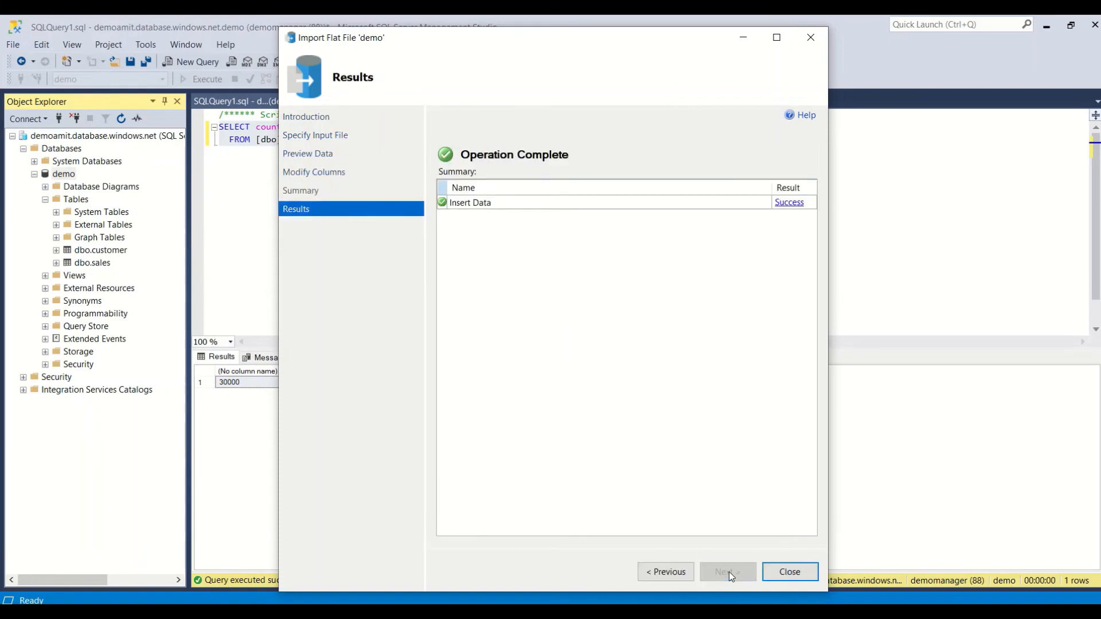
left_click(790, 573)
- Refresh the demo database in the object tree and expand its Tables folder
right_click(65, 175)
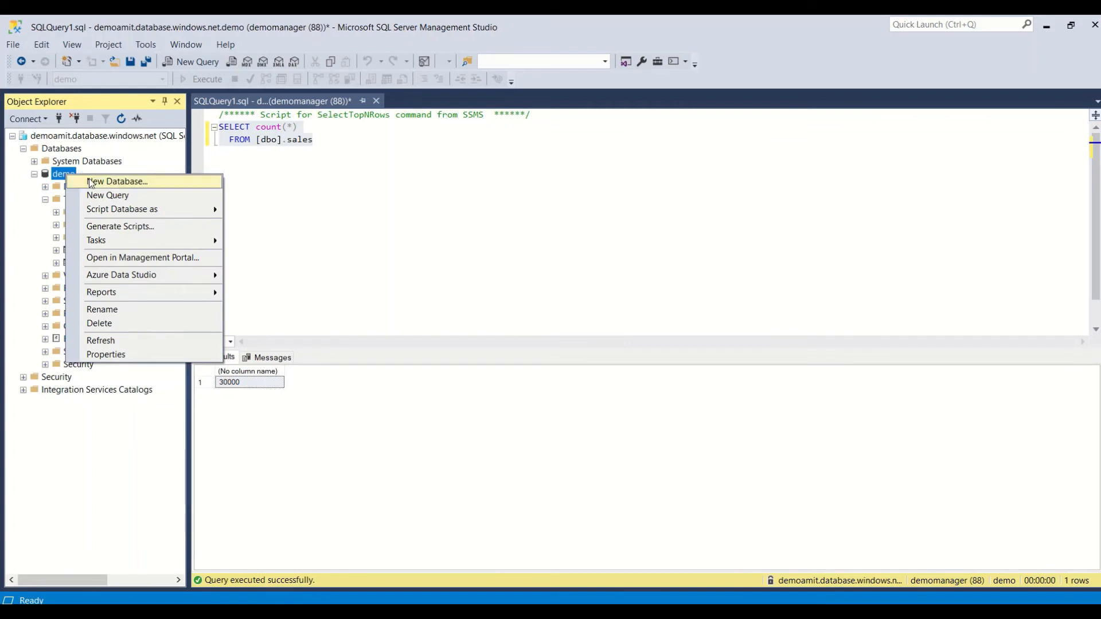
left_click(114, 340)
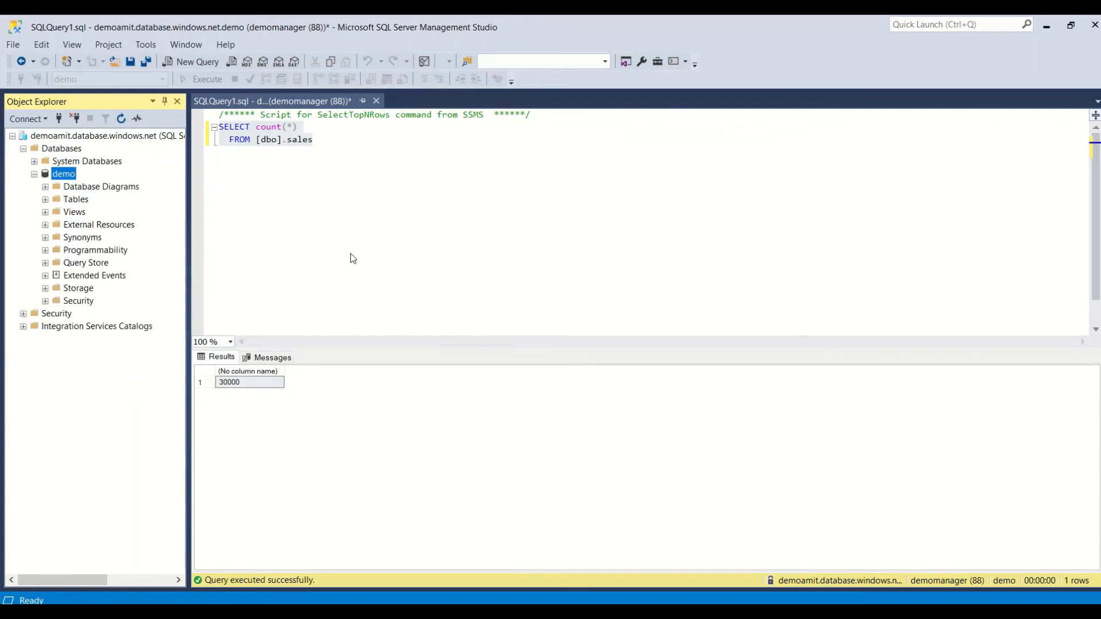
left_click(45, 200)
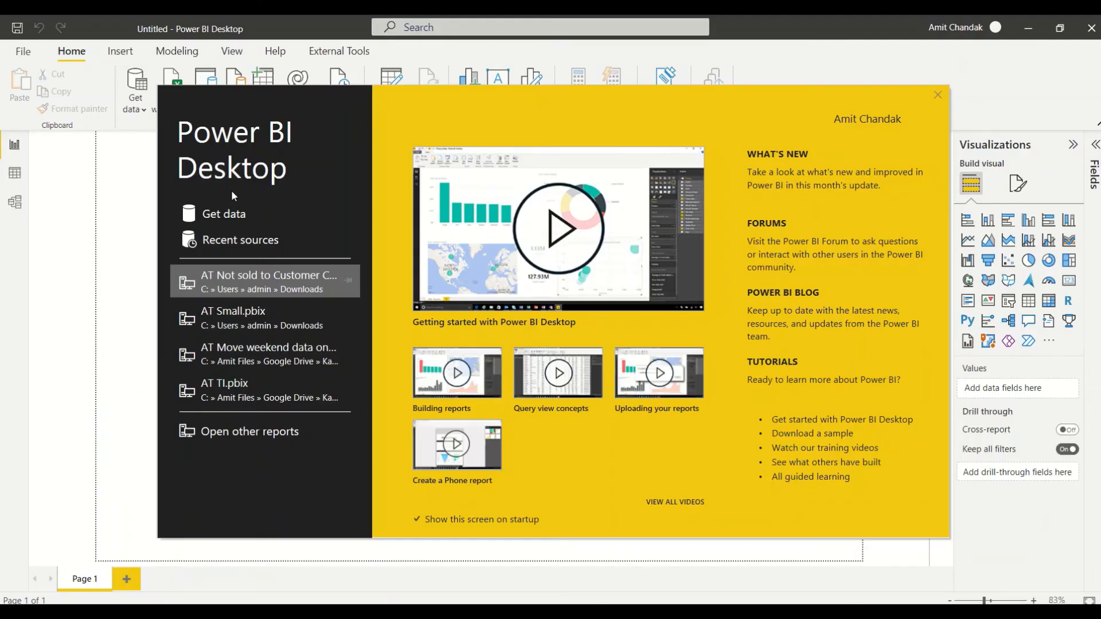
- In Power BI Desktop, dismiss the start screen, search the data sources for "azure s" and connect to Azure SQL database
left_click(938, 96)
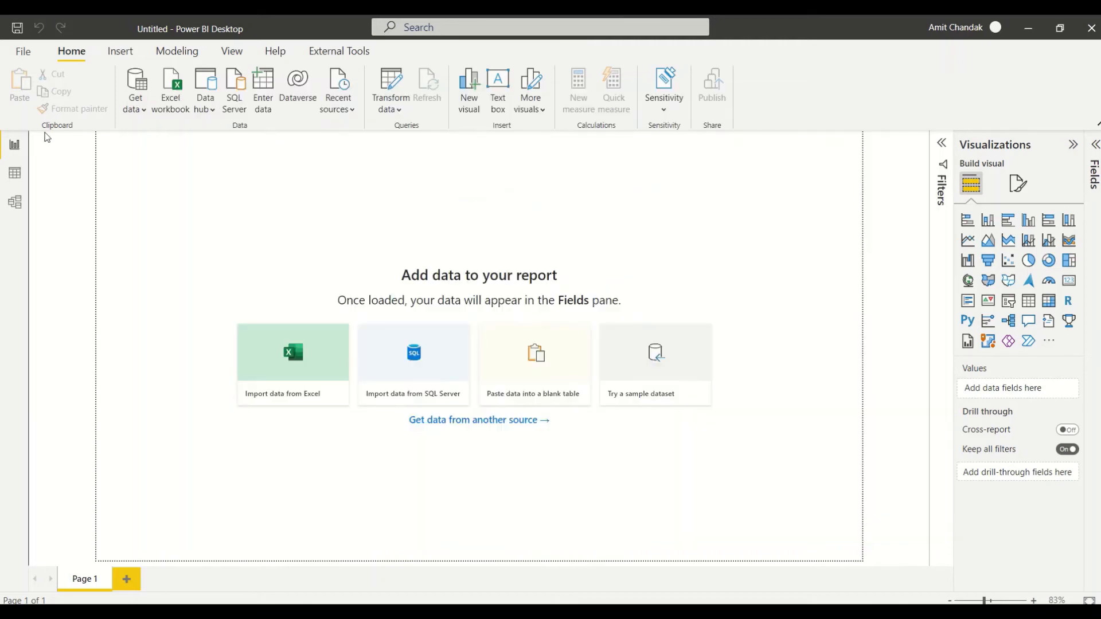
left_click(142, 110)
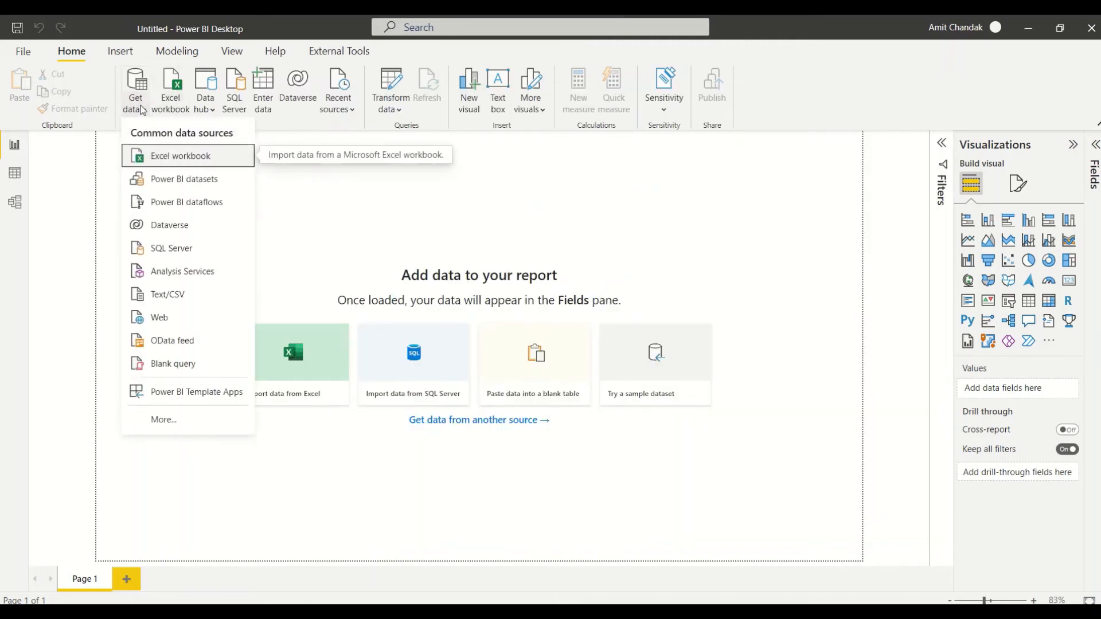
left_click(148, 417)
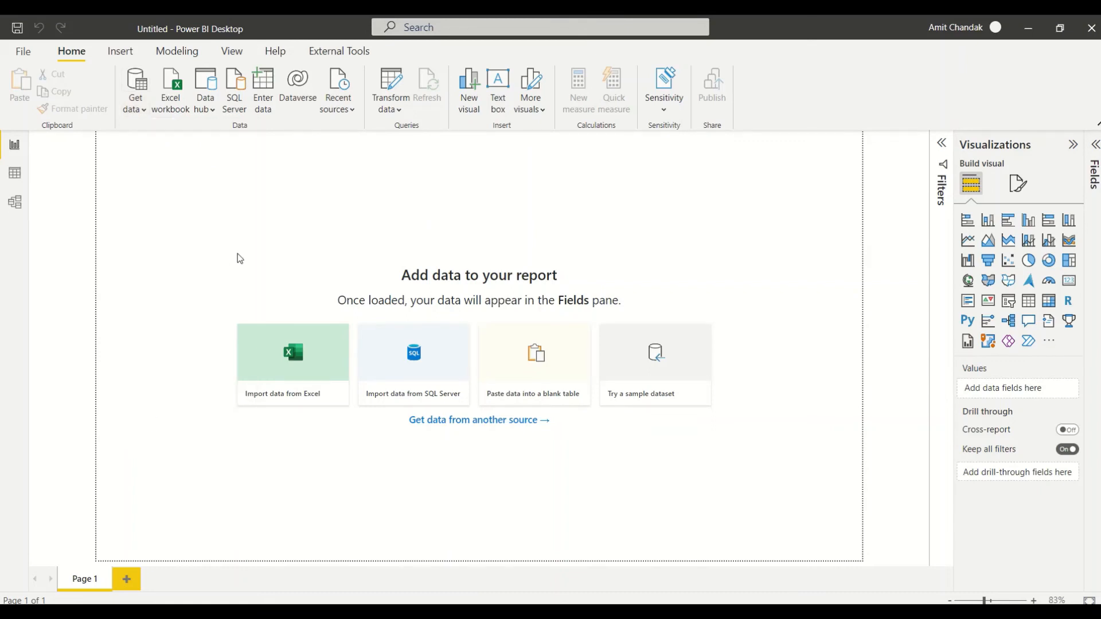
type("a")
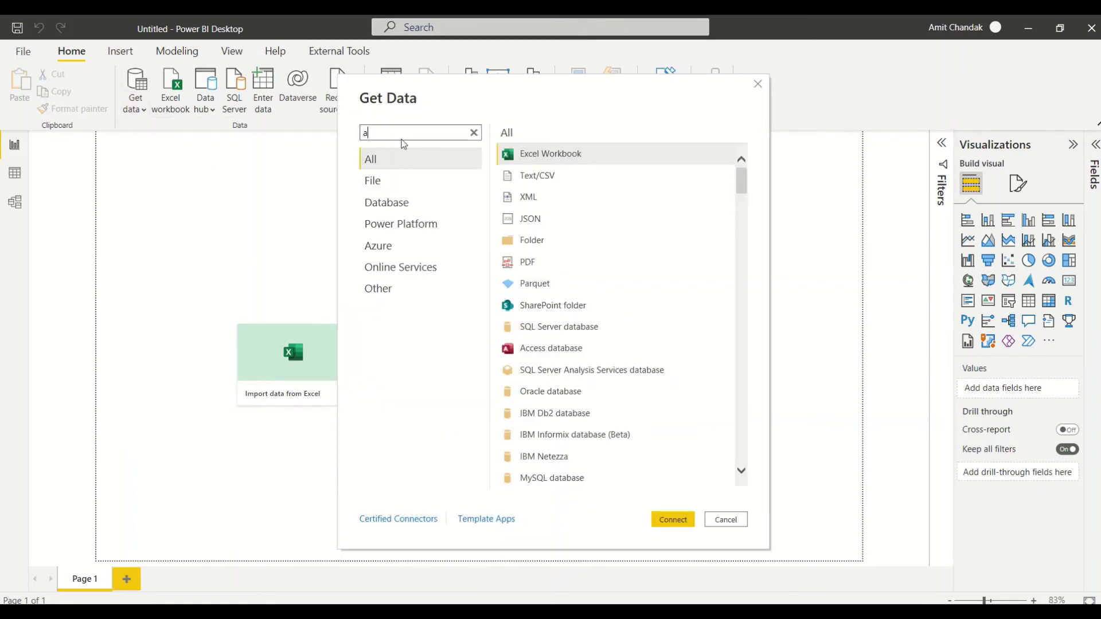
type("zure s")
left_click(524, 154)
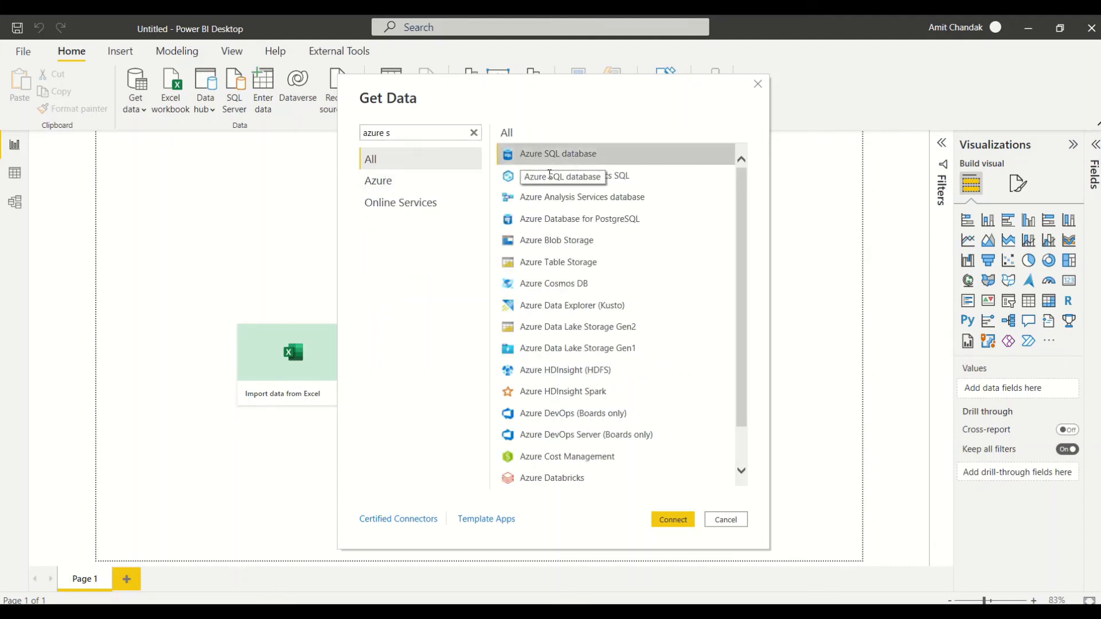
left_click(673, 520)
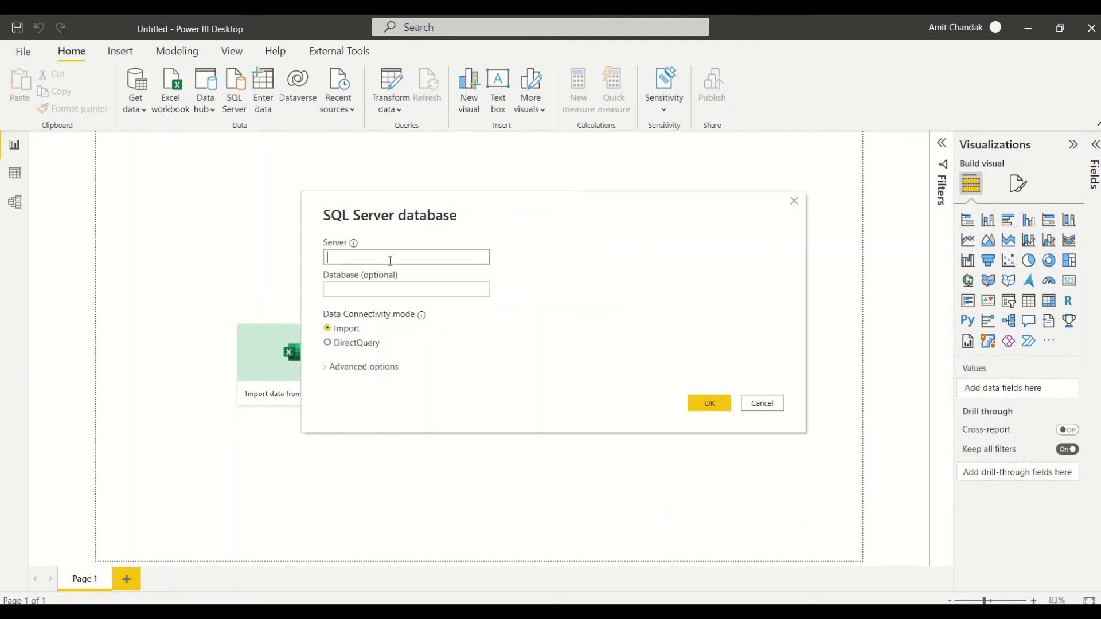
- Set the server to demoamit.database.windows.net and the database to demo, keeping Import mode, and accept the connection settings
type("demoamit.database.windows.net")
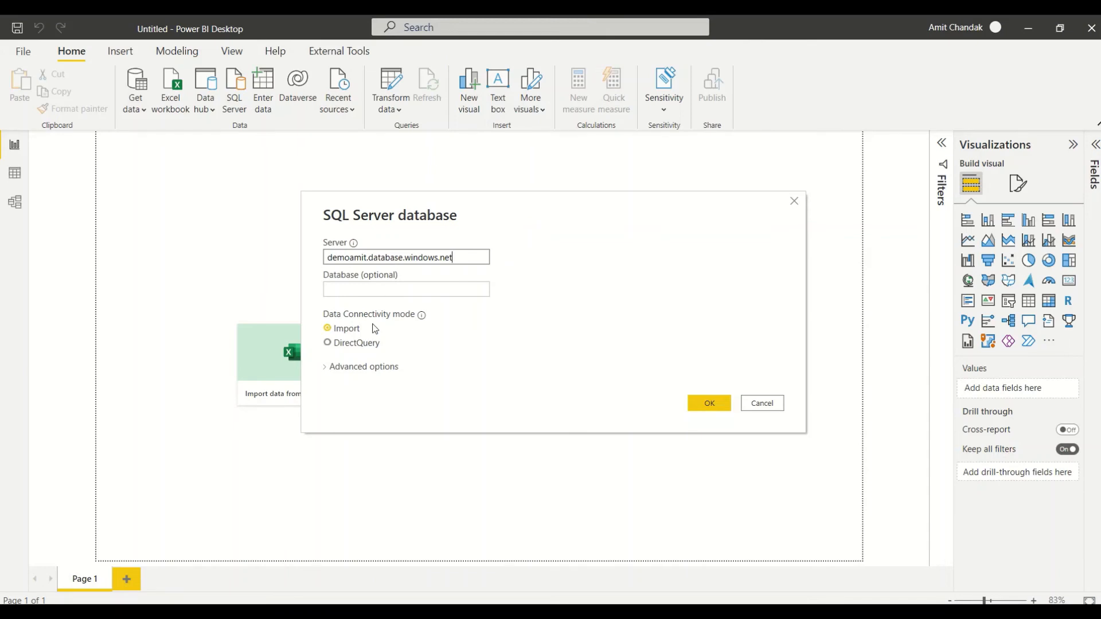
left_click(372, 290)
type("demo")
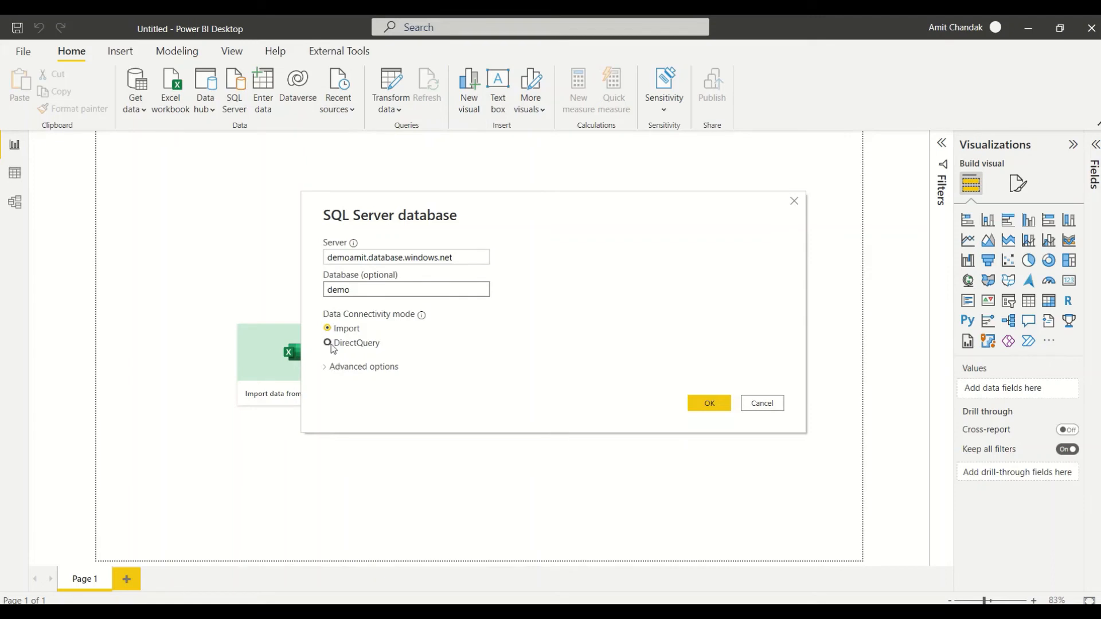
left_click(713, 404)
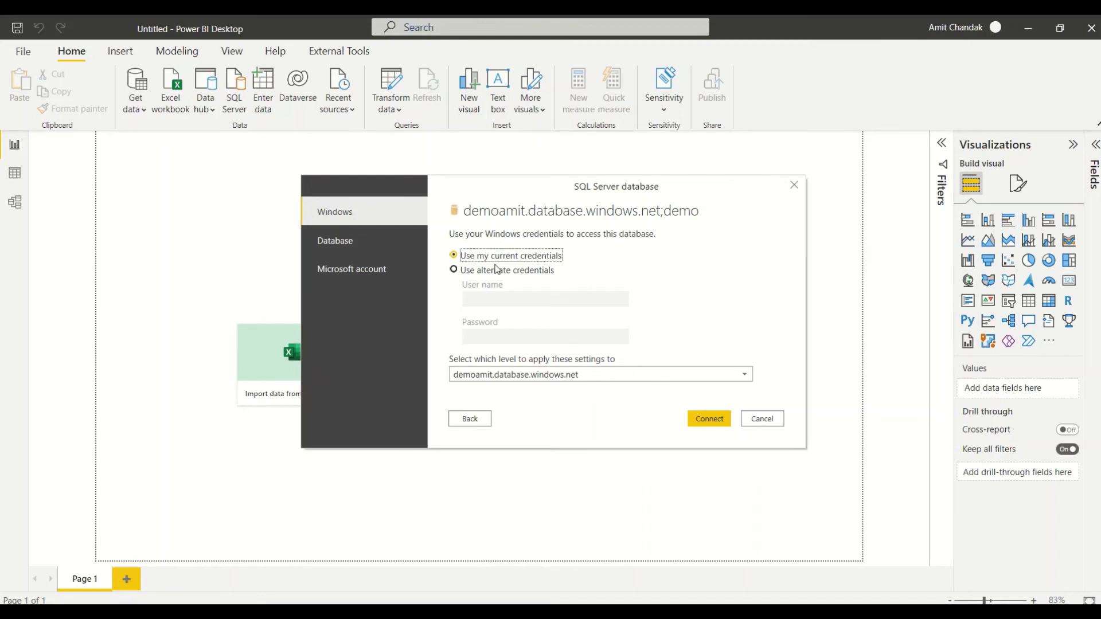
- Choose database authentication, enter the user name demomanager and the account password, and connect to the demo database
left_click(383, 251)
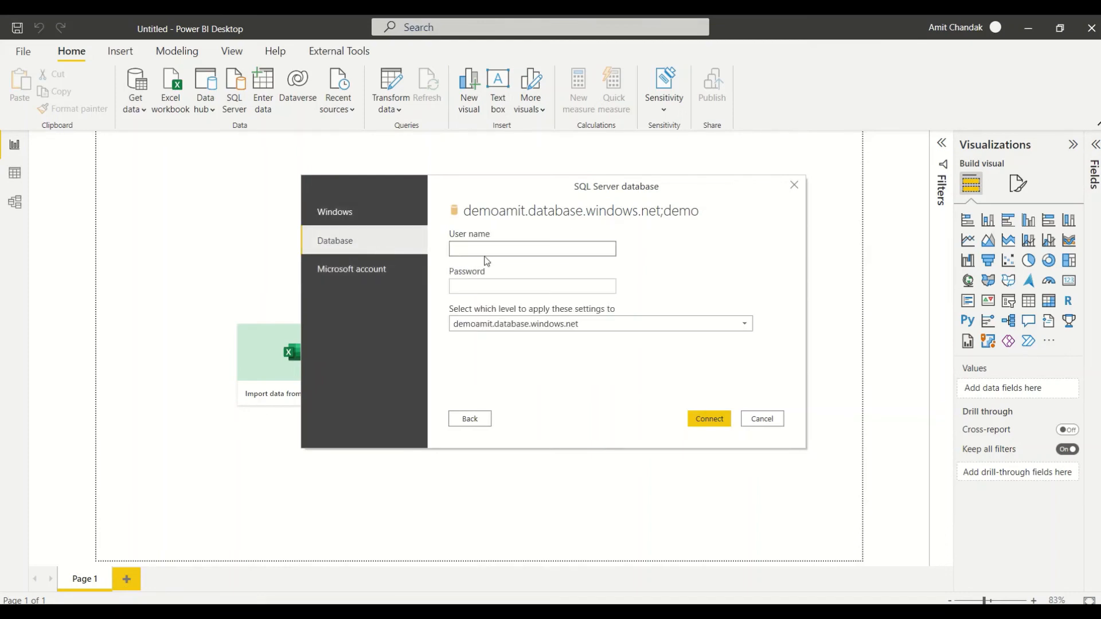
left_click(400, 271)
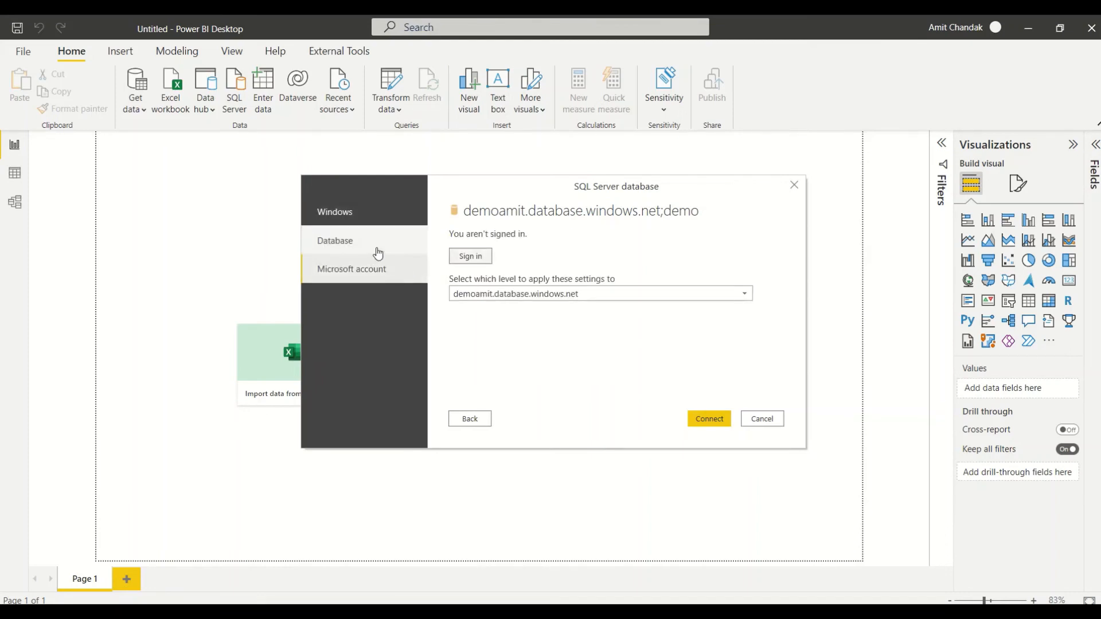
left_click(378, 254)
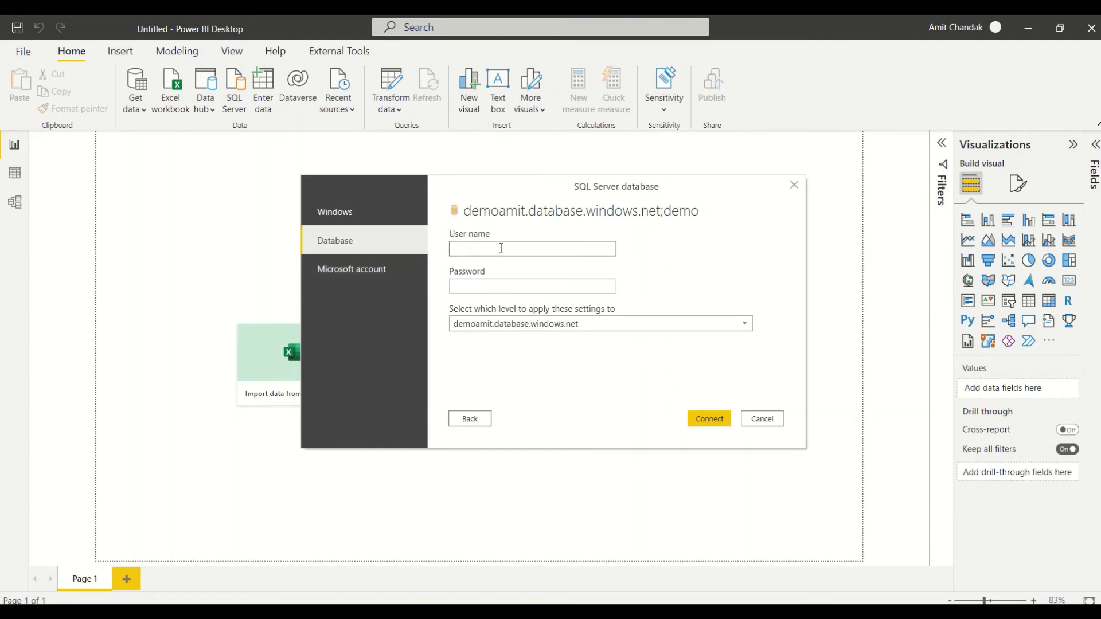
type("demomanager")
key("Tab")
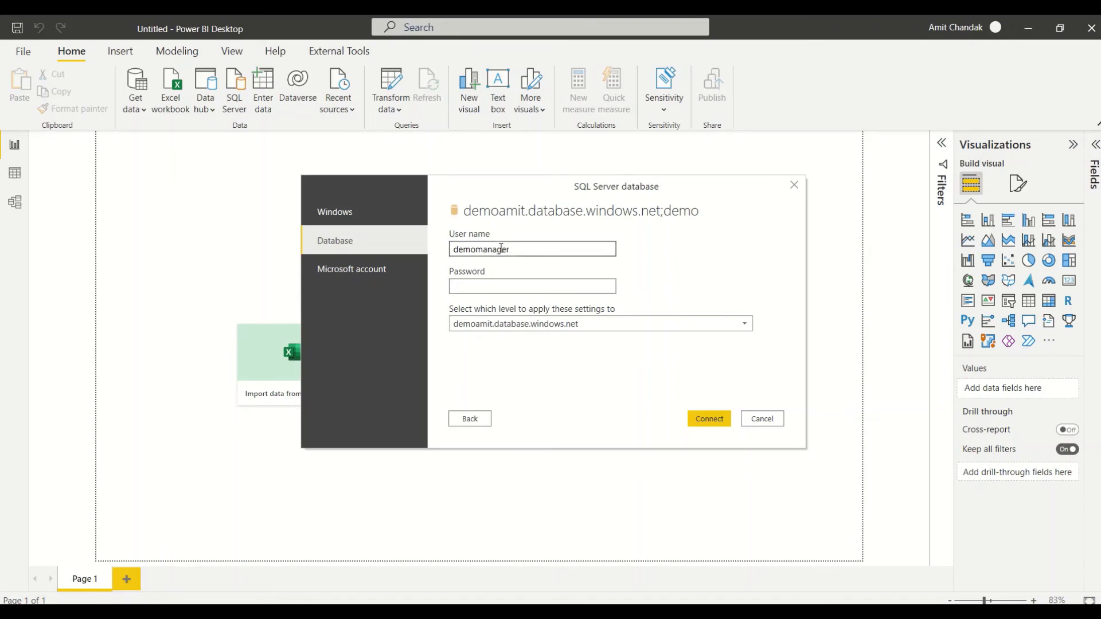
type("•••••••")
key("BackSpace")
key("BackSpace")
key("BackSpace")
key("BackSpace")
key("BackSpace")
key("BackSpace")
key("BackSpace")
type("•••••••••")
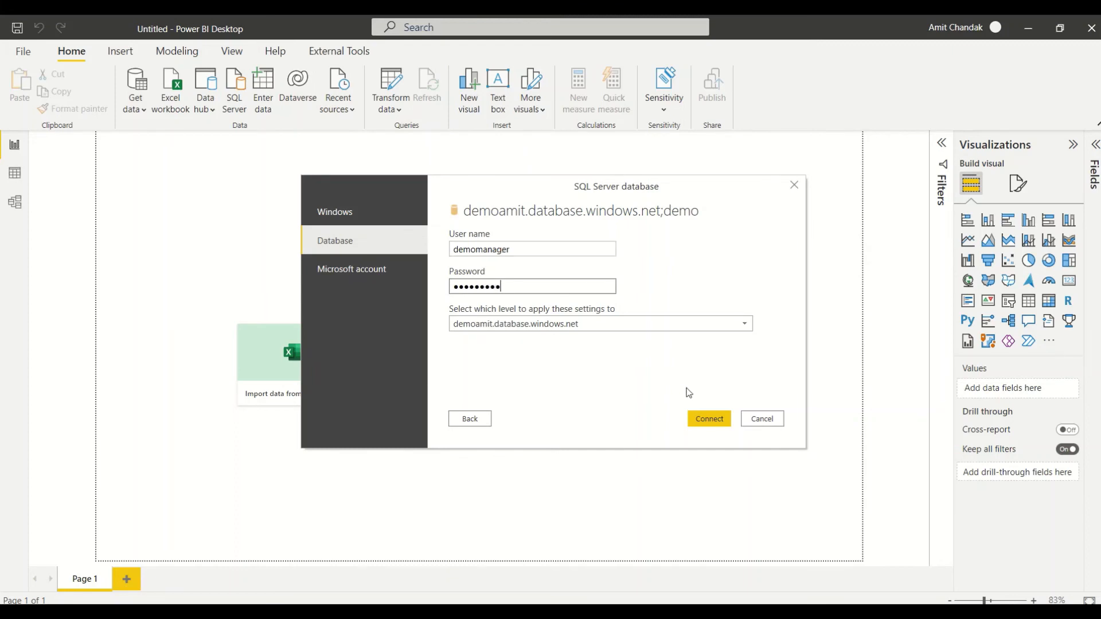
left_click(709, 418)
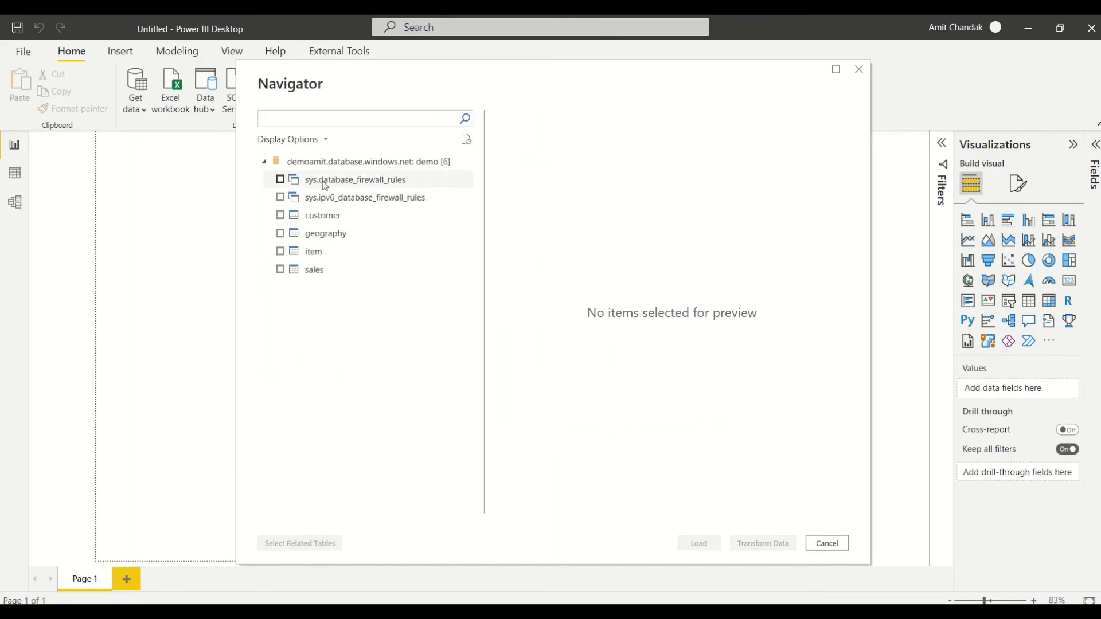
- Select the customer, geography, item and sales tables and load them into the report
left_click(280, 215)
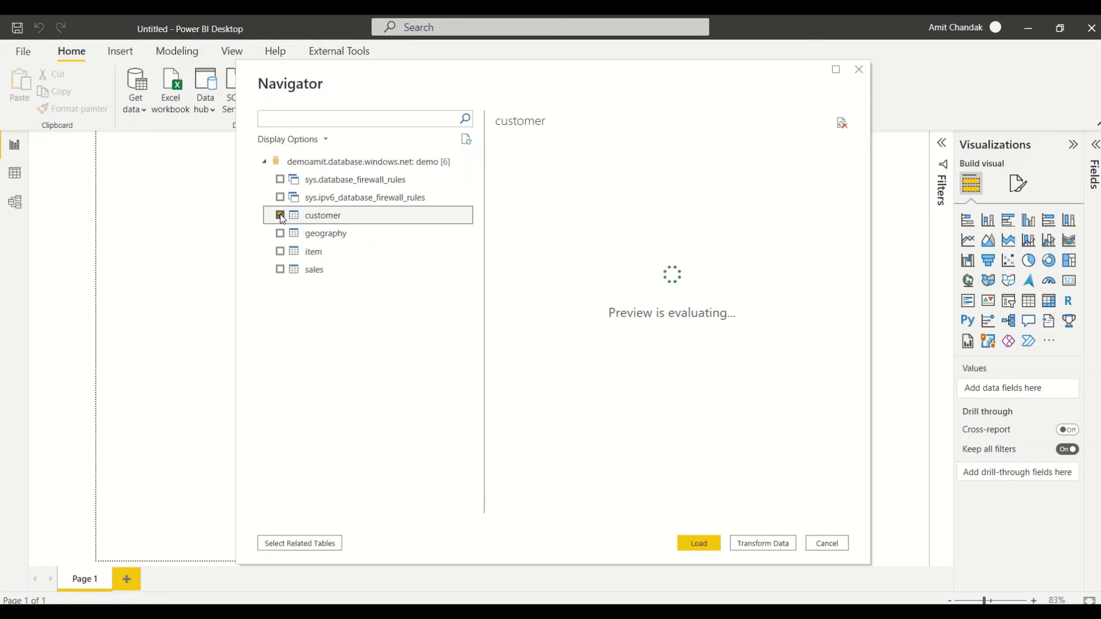
left_click(280, 234)
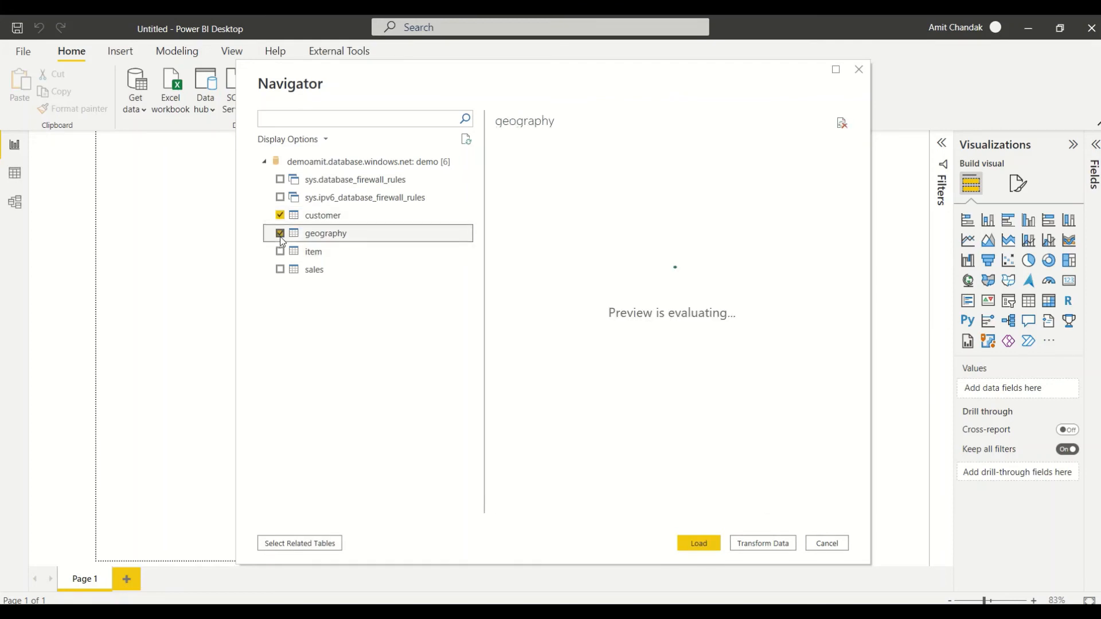
left_click(281, 252)
left_click(281, 269)
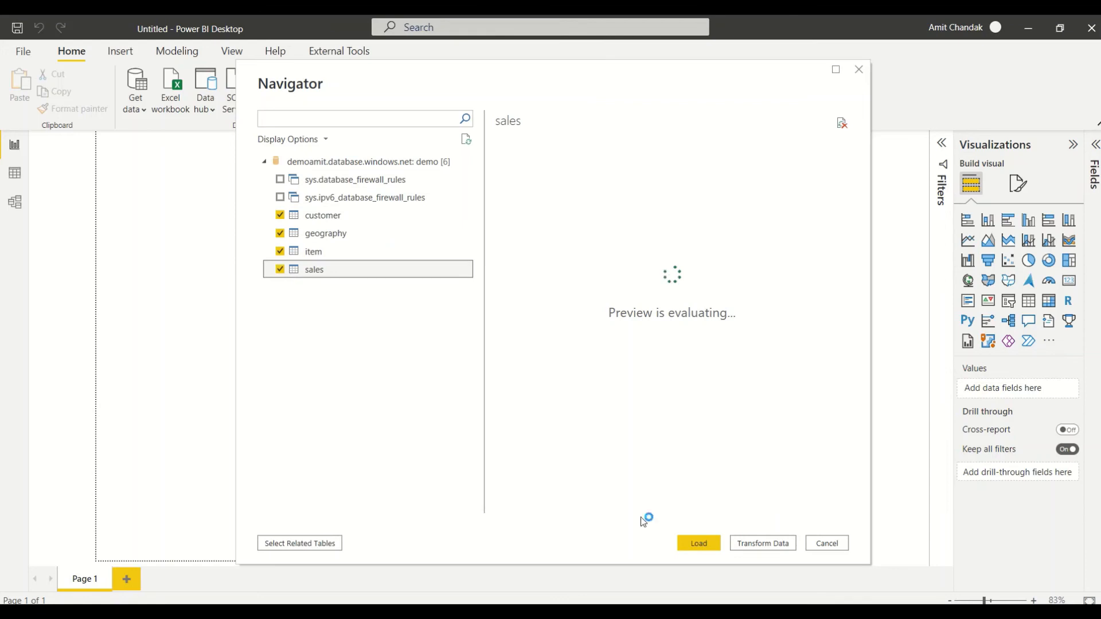
left_click(699, 543)
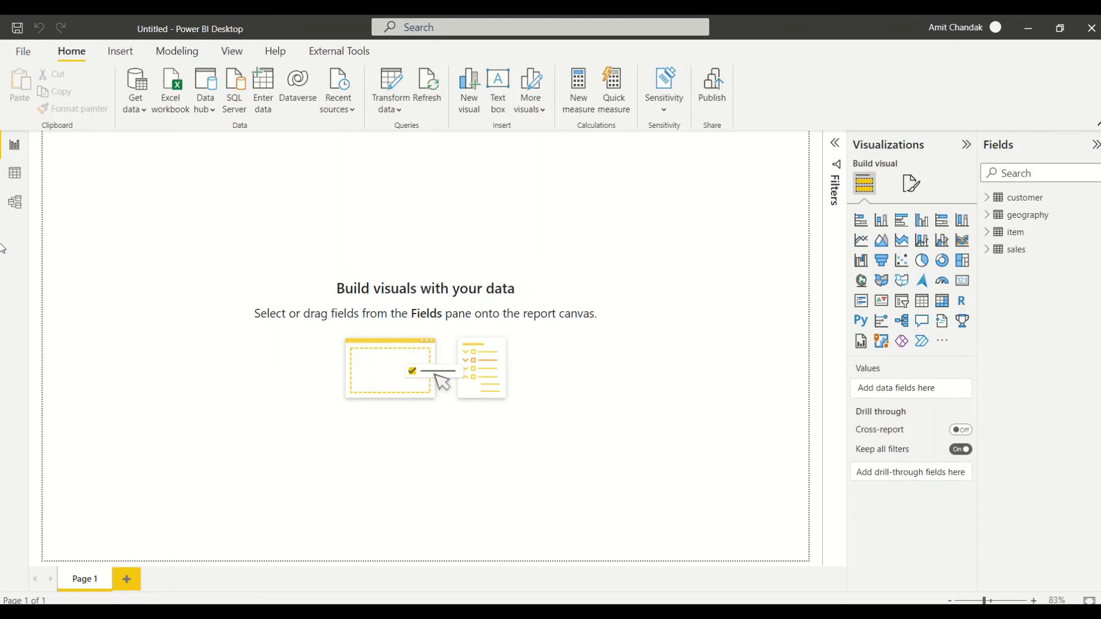
- Show the data model, collapse its Properties and Fields panes, and place the item table below the customer table
left_click(15, 202)
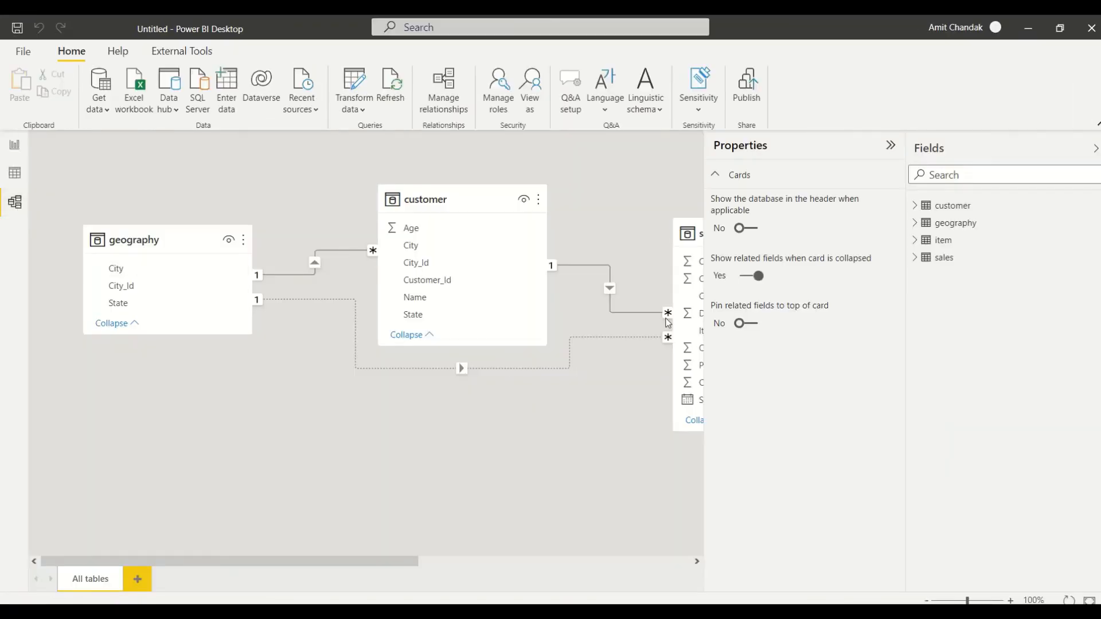
left_click(890, 145)
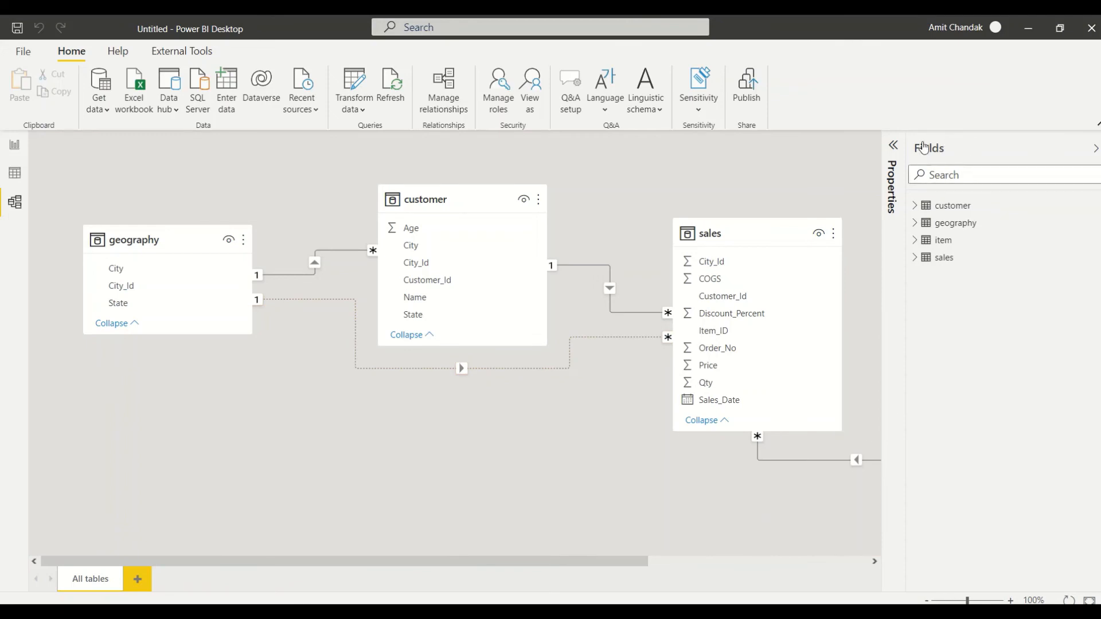
left_click(1094, 150)
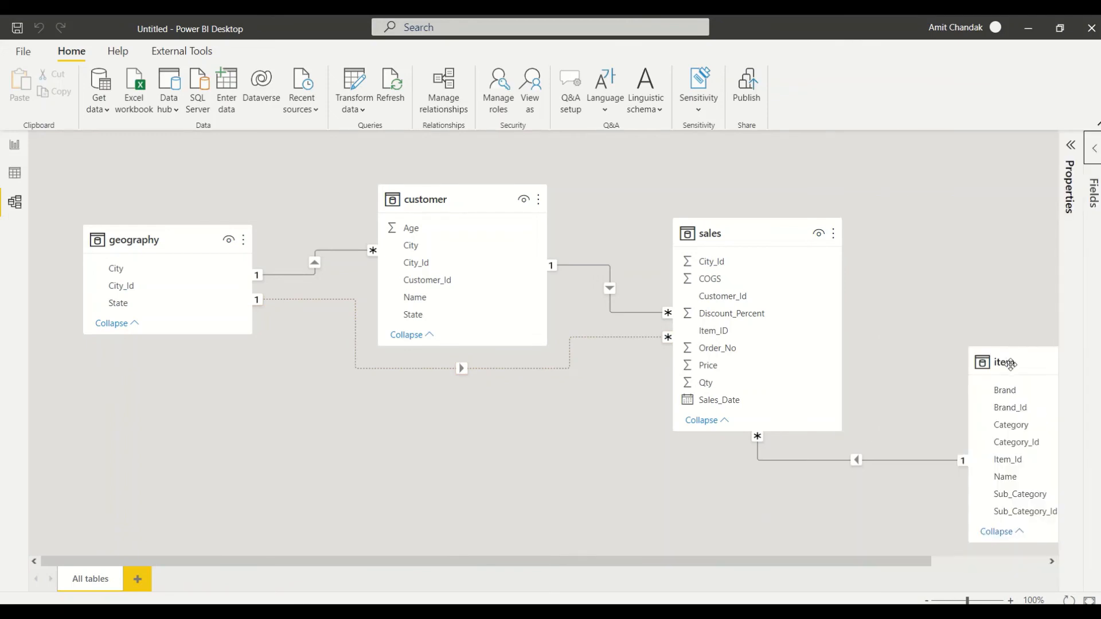
left_click_drag(1010, 364, 328, 425)
- Delete the inactive relationship between the geography and sales tables
left_click(407, 367)
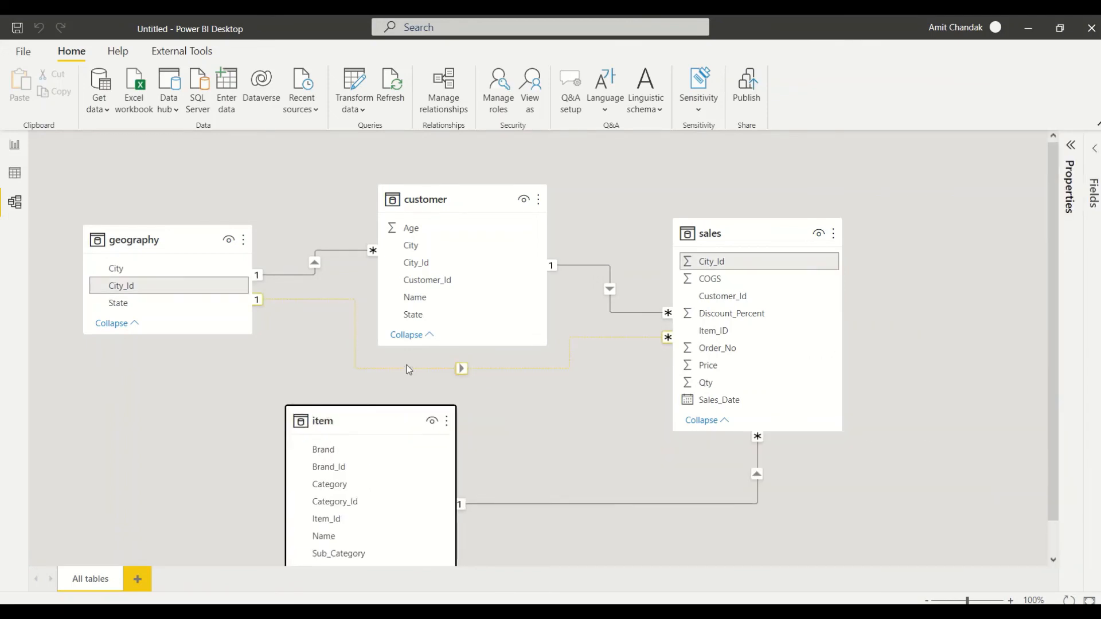
right_click(406, 367)
left_click(423, 376)
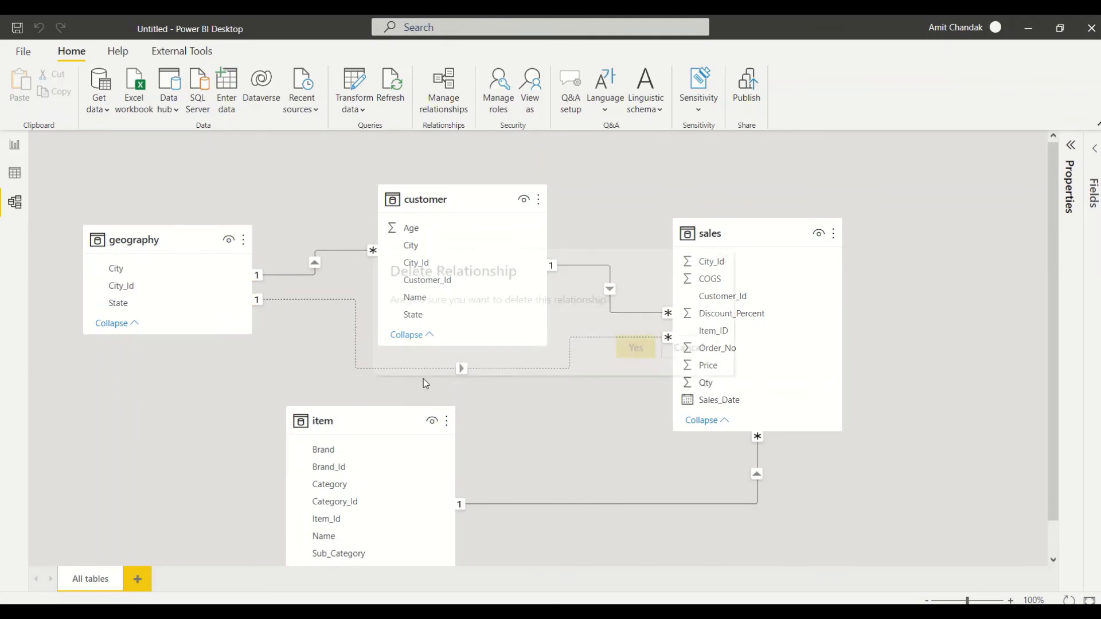
left_click(635, 347)
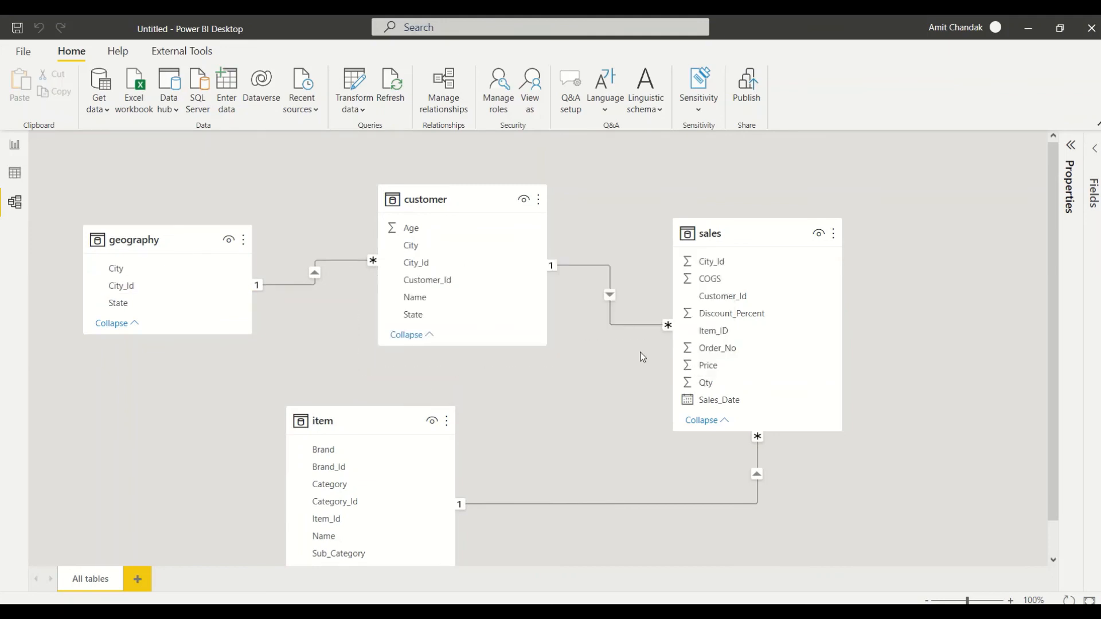
- Delete the relationship between geography and customer, and relate City_Id in sales to City_Id in geography
left_click(305, 287)
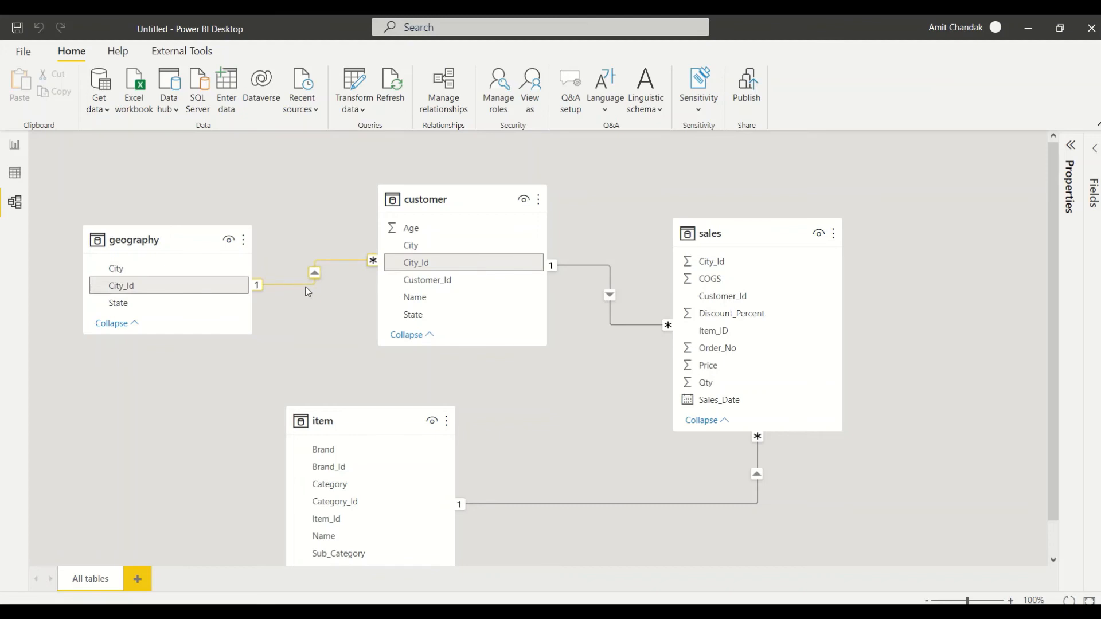
right_click(306, 290)
left_click(321, 295)
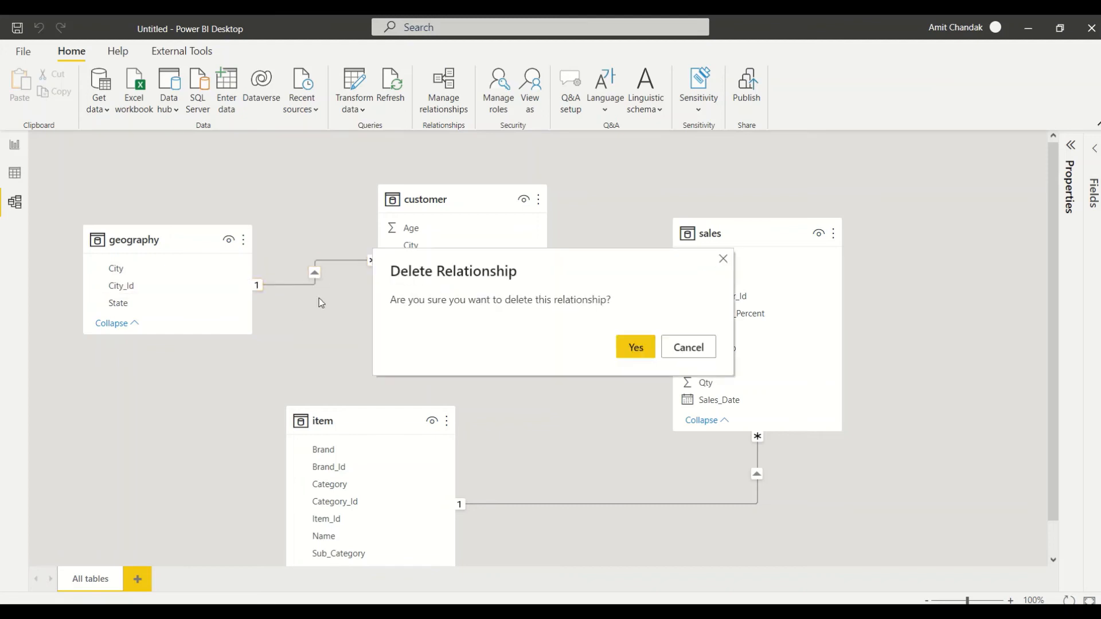
left_click(631, 343)
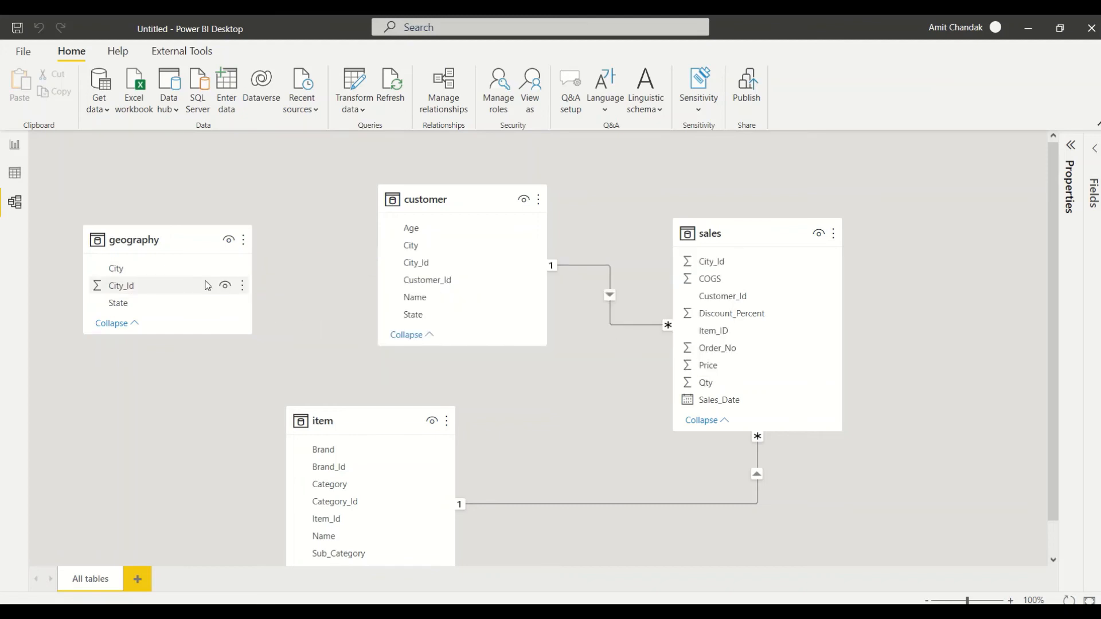
scroll(757, 367, "down", 1)
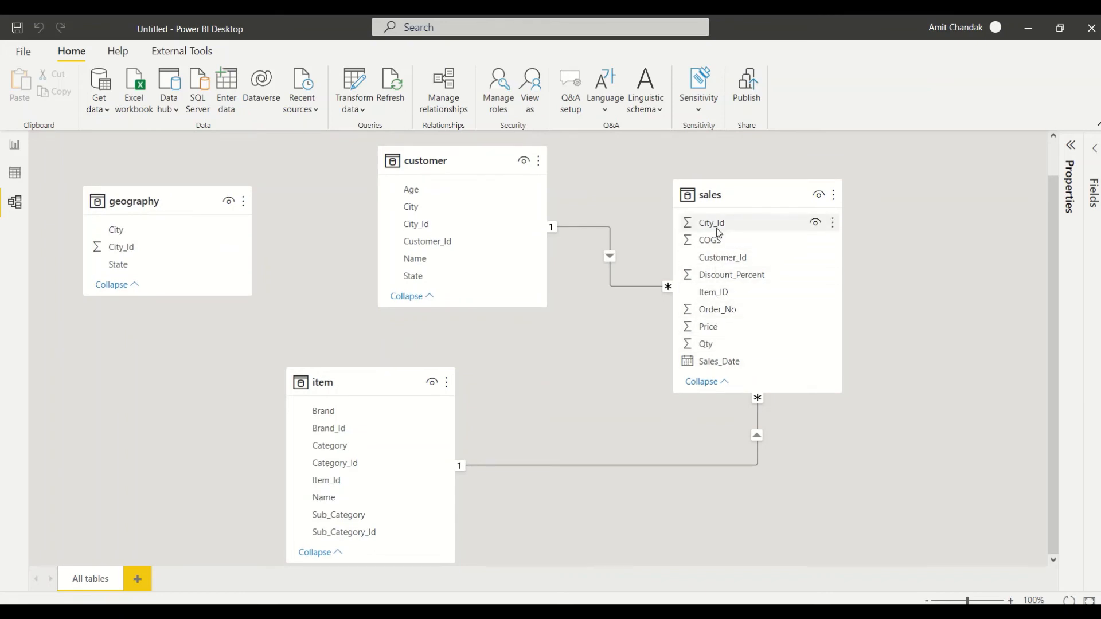
left_click_drag(718, 232, 152, 237)
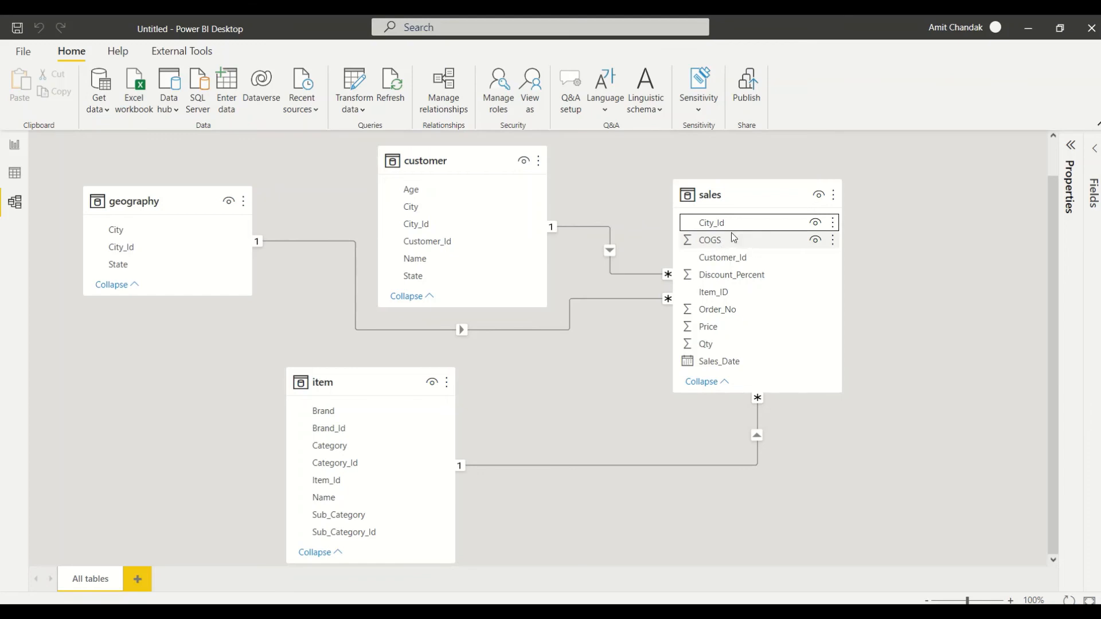
- On the report page, build a table visual of item Brand and sales Qty, and enlarge it to fit all brands
left_click(14, 147)
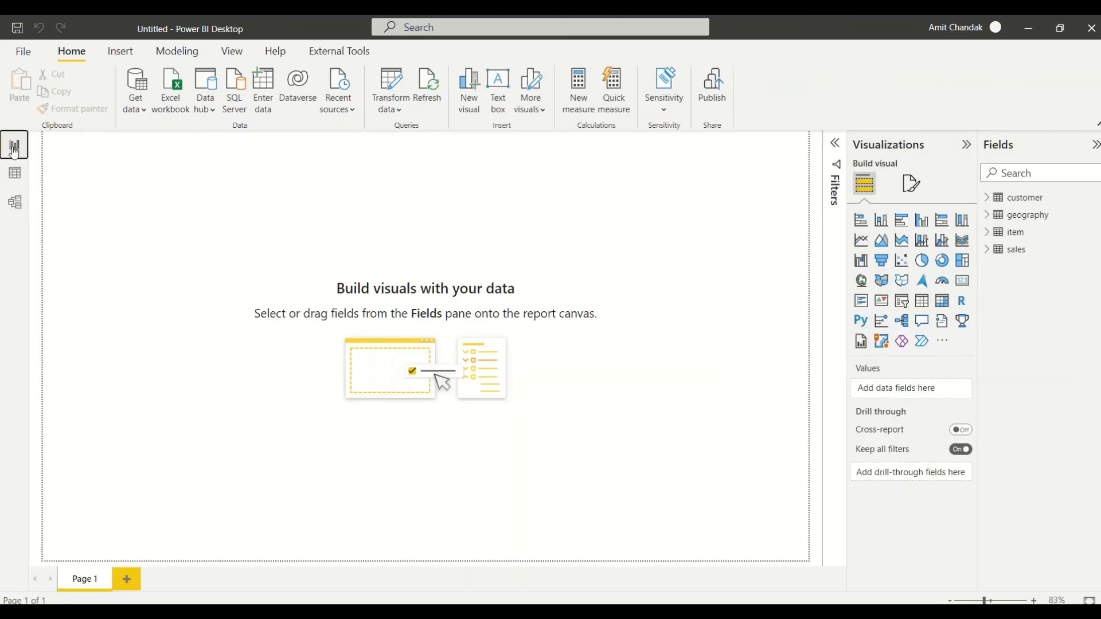
left_click(991, 250)
left_click(991, 233)
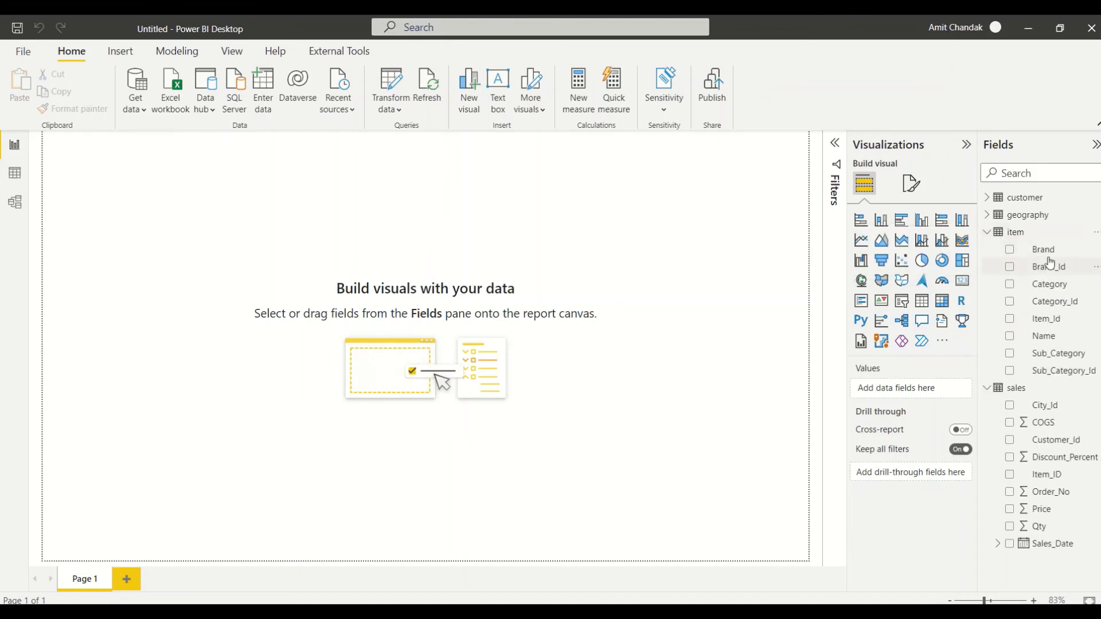
left_click_drag(1043, 250, 263, 259)
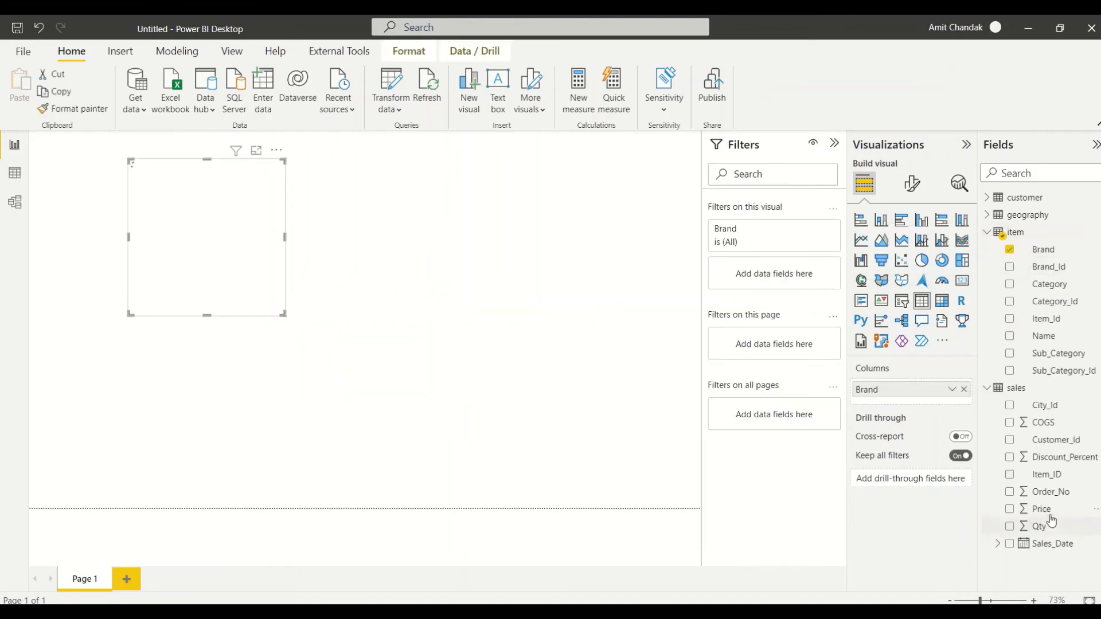
left_click_drag(1038, 526, 224, 270)
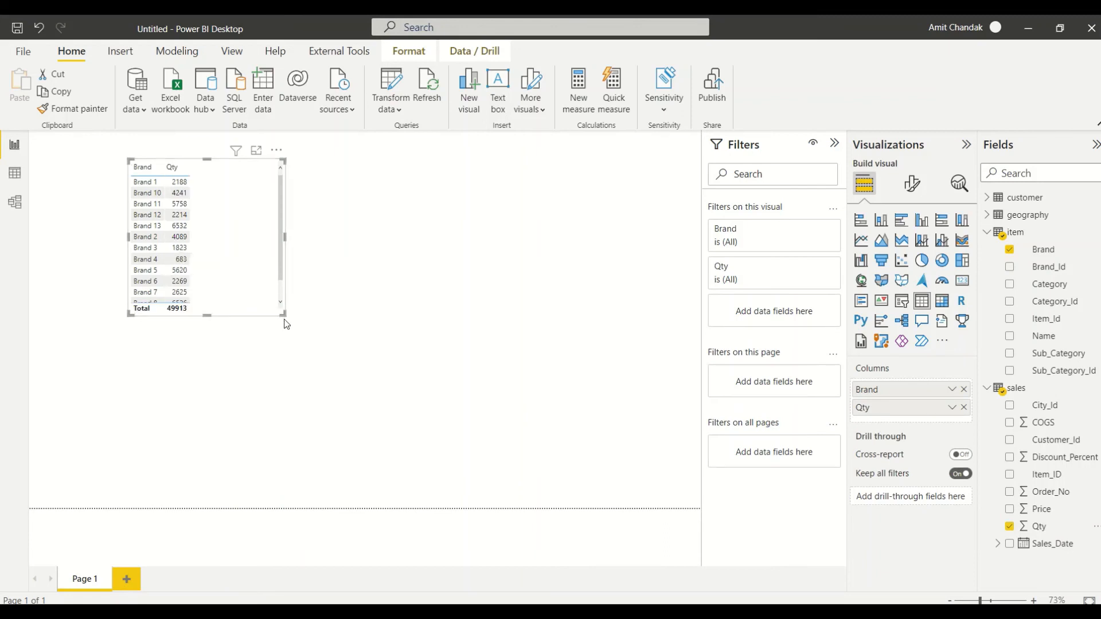
left_click_drag(283, 314, 310, 398)
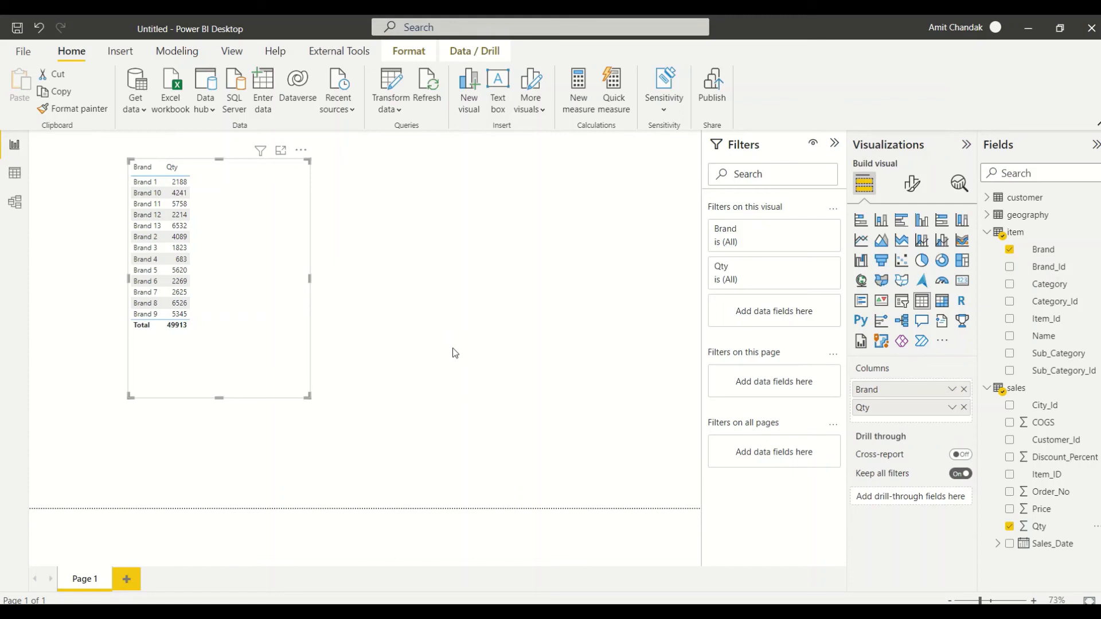
- Start a new report, search the data sources for "azure sql" and open the Azure SQL database connection settings
left_click(23, 51)
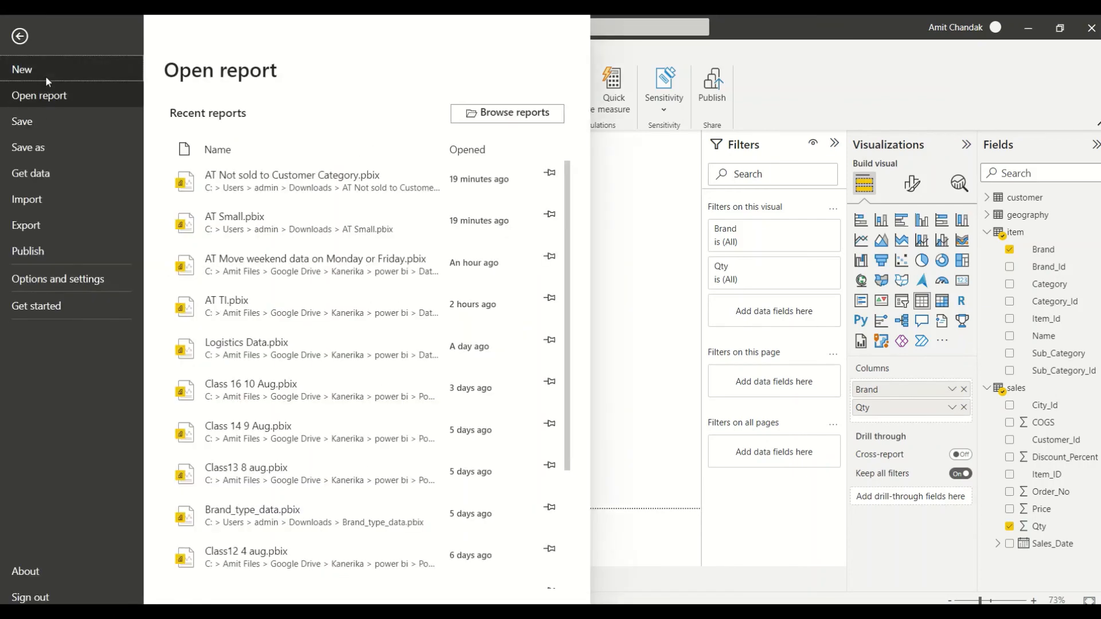
left_click(25, 70)
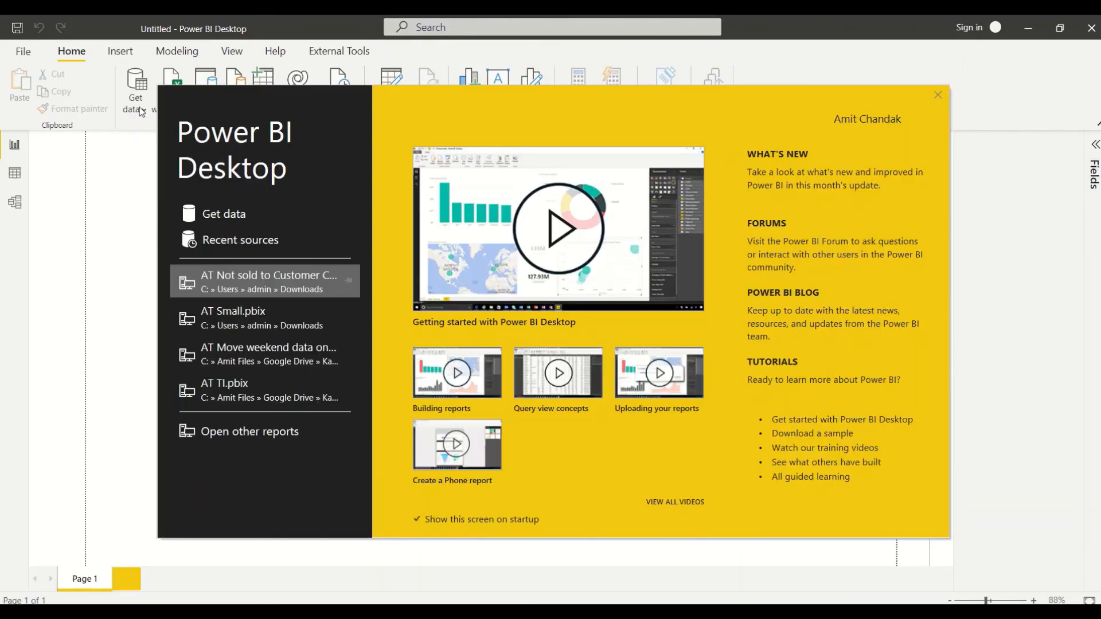
left_click(230, 215)
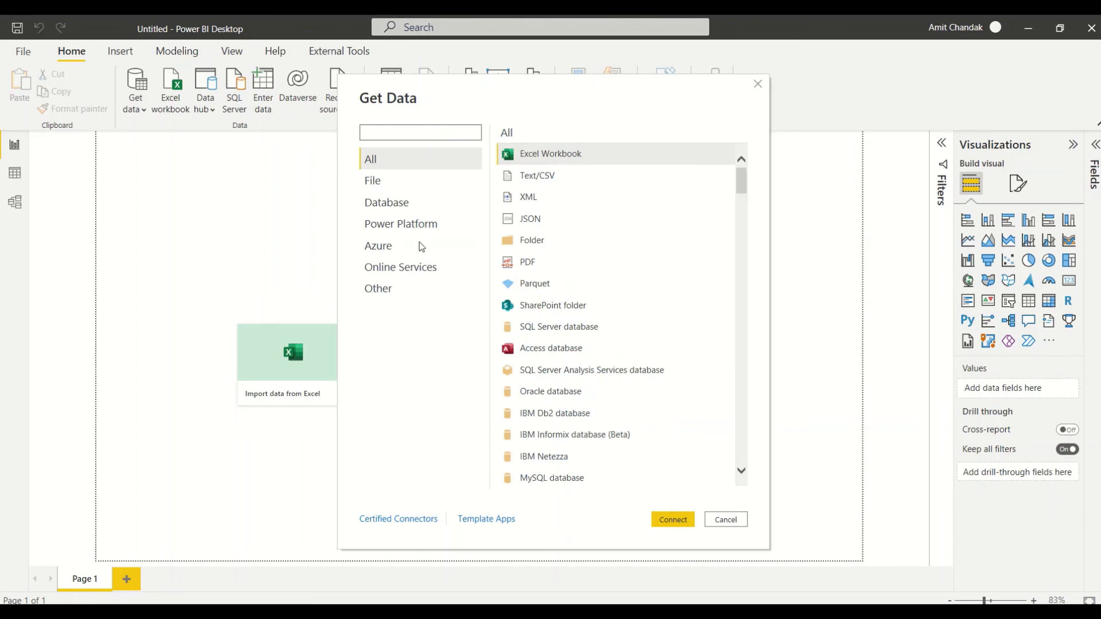
type("azure sql")
left_click(590, 160)
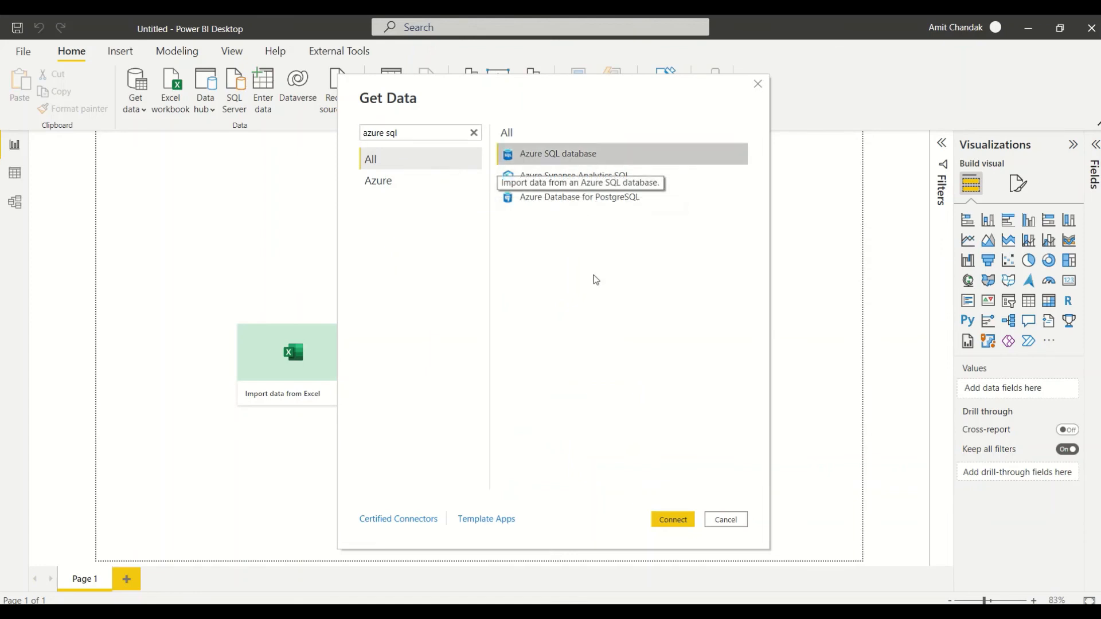
left_click(673, 519)
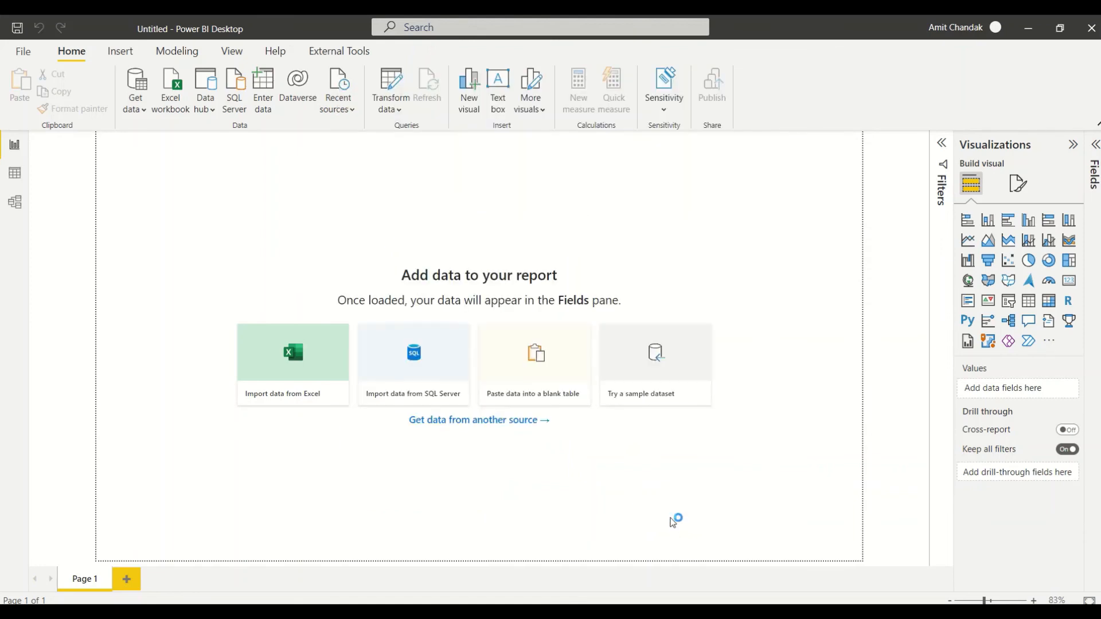
left_click(379, 262)
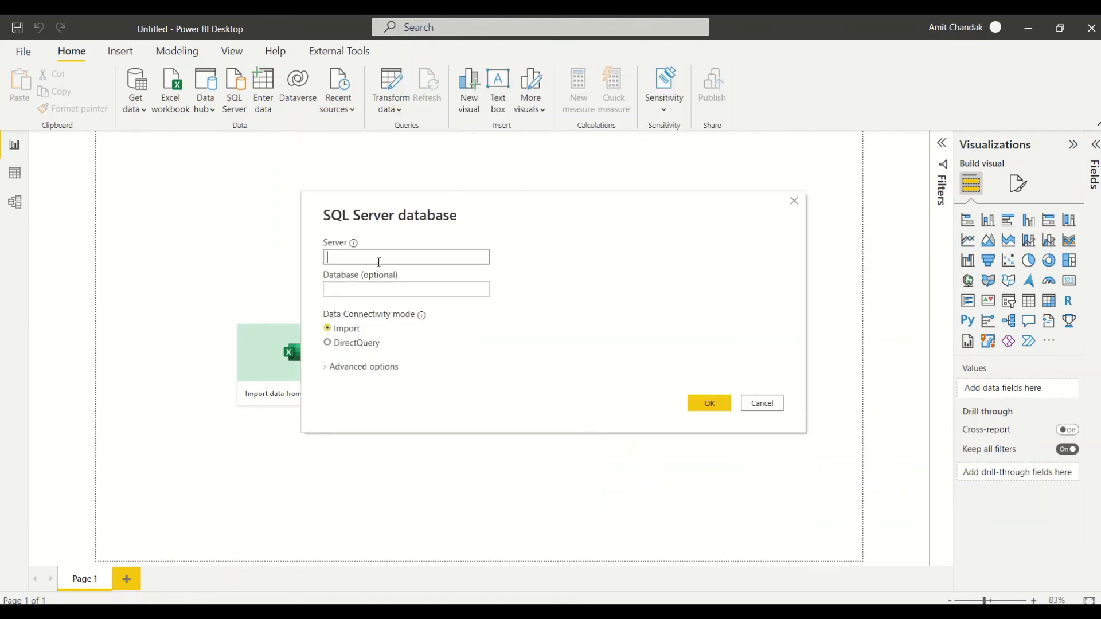
- Connect to server demoamit.database.windows.net and database demo using DirectQuery as the data connectivity mode
type("demoamit.database.windows.net")
left_click(378, 286)
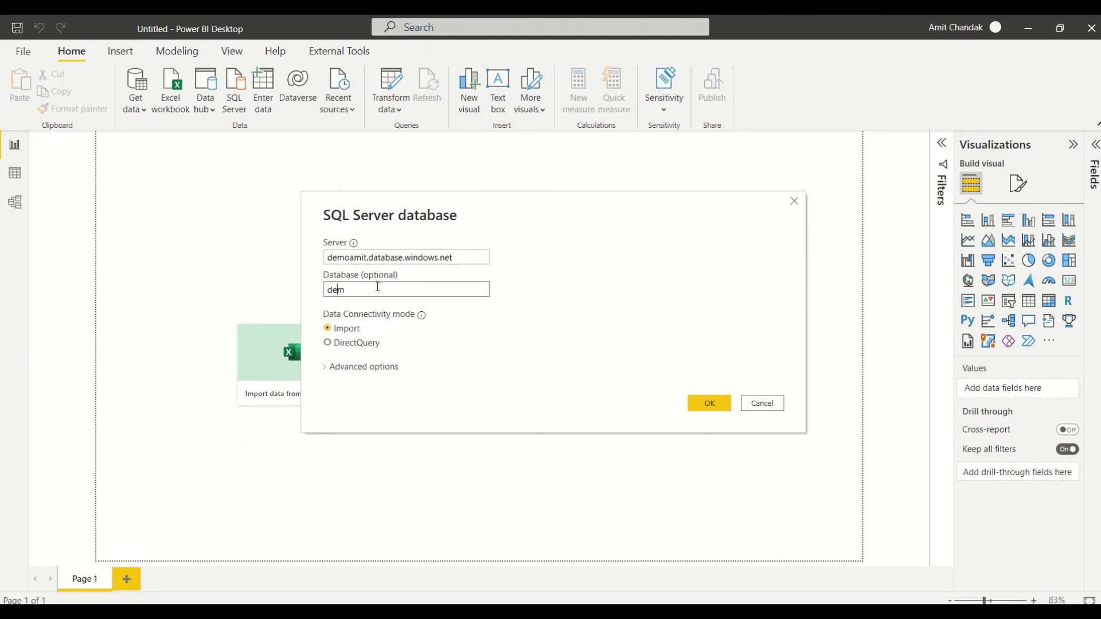
left_click(351, 342)
left_click(709, 407)
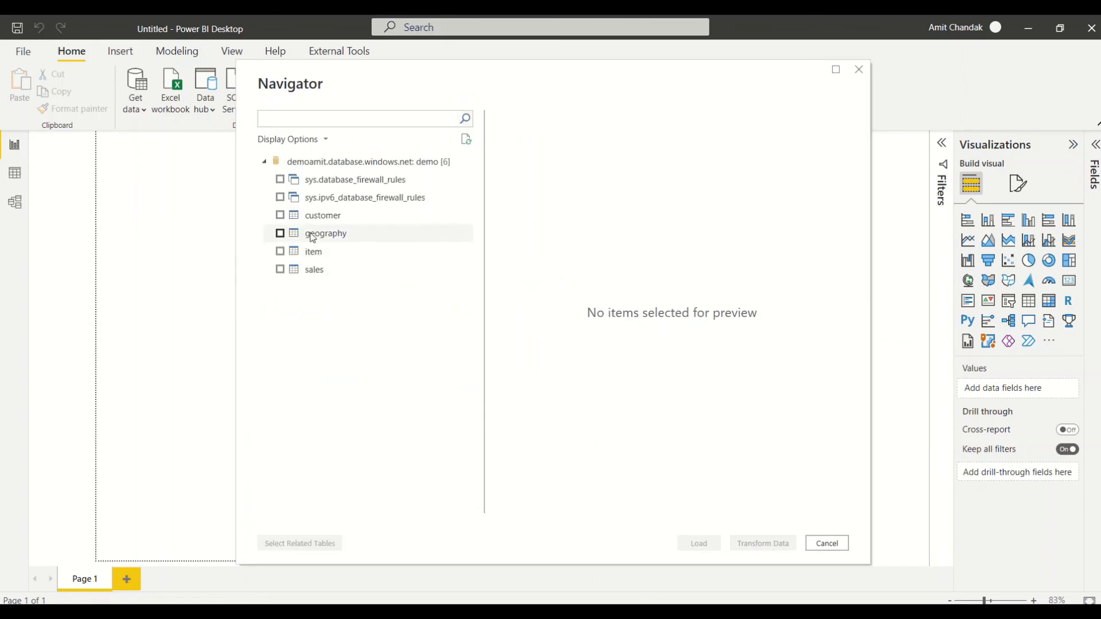
- Select the customer, geography, item and sales tables of the demo database and load them into the report
left_click(280, 216)
left_click(279, 234)
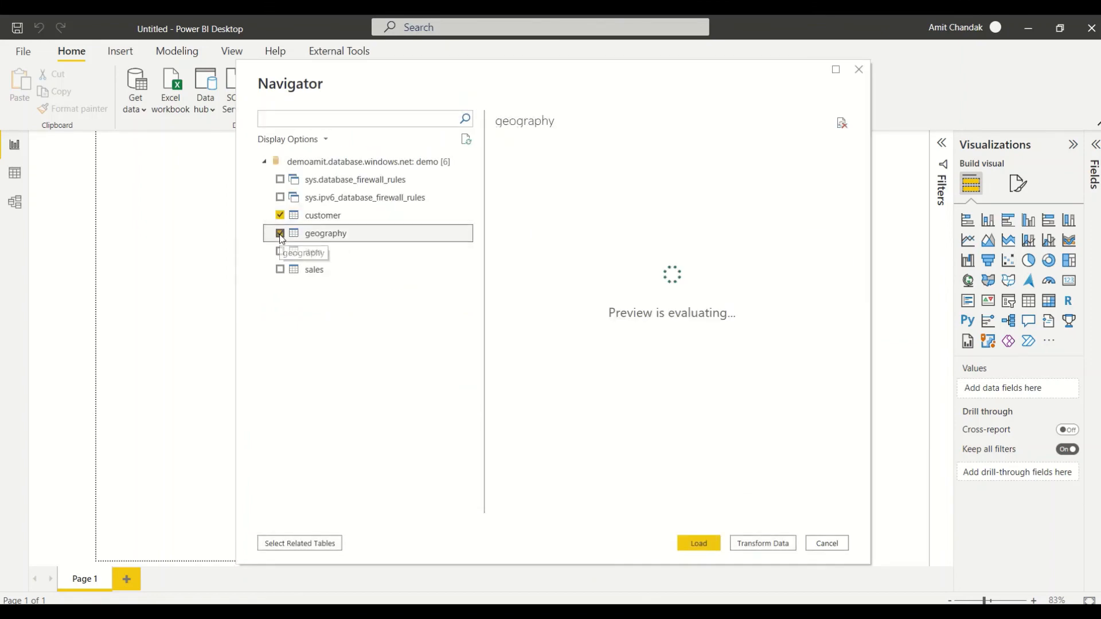
left_click(279, 252)
left_click(279, 269)
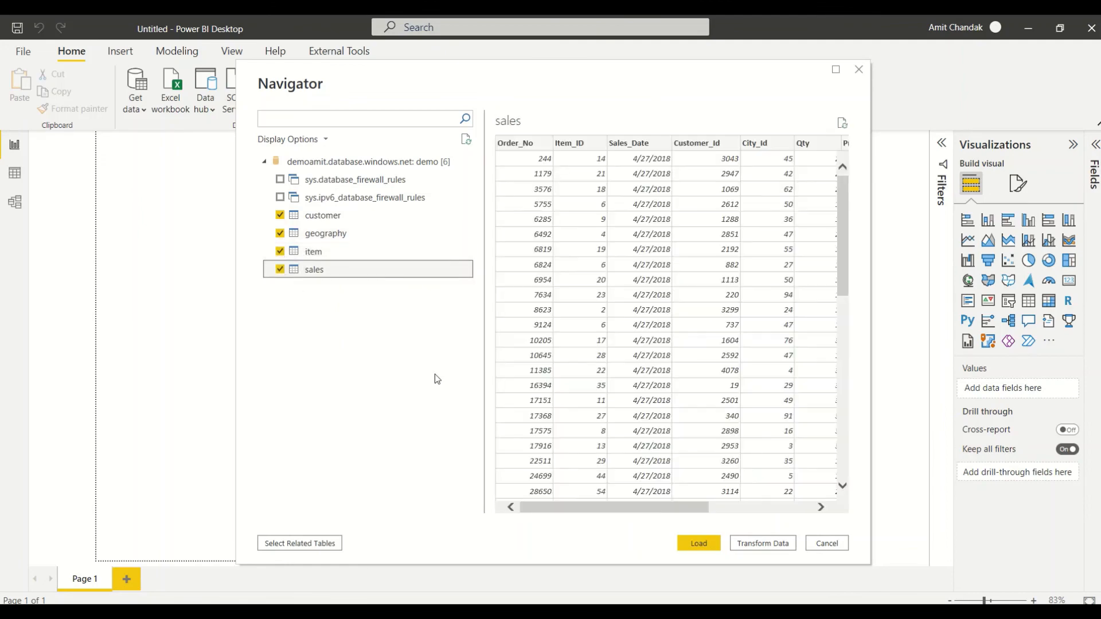
left_click(709, 544)
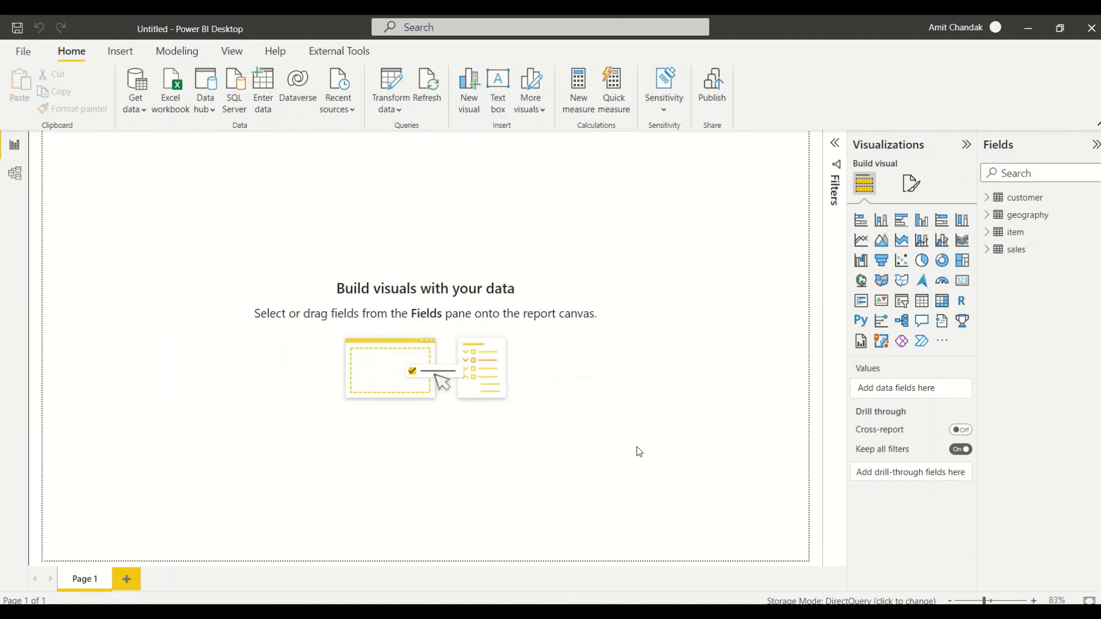
- In the model diagram, collapse the side panes and place the sales table beside customer, with geography moved below and between sales and item
left_click(14, 178)
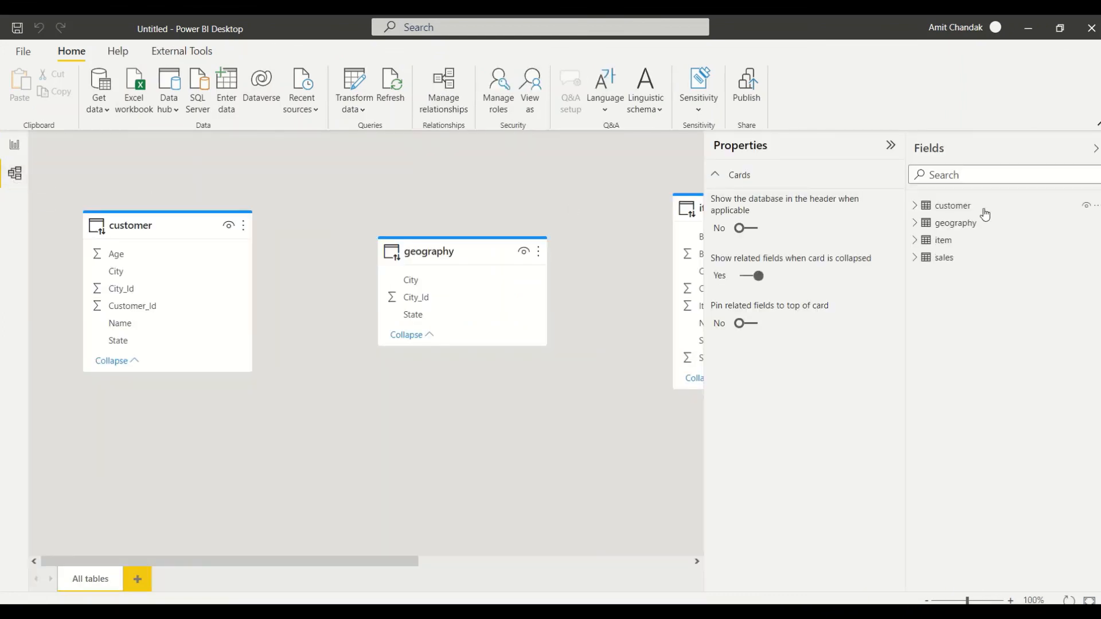
left_click(891, 147)
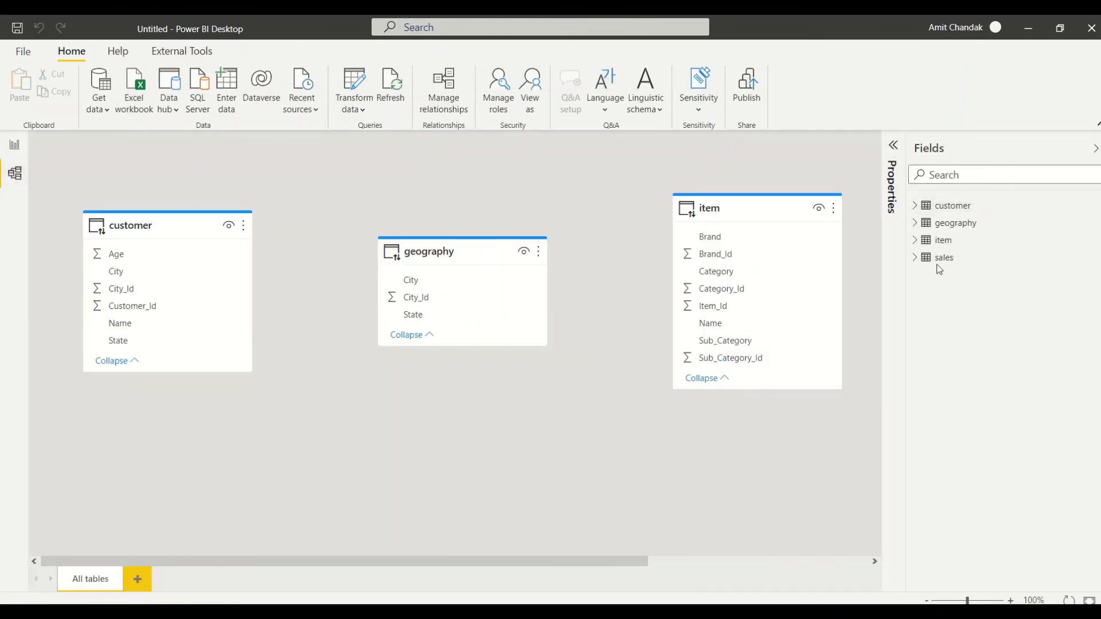
left_click(1096, 149)
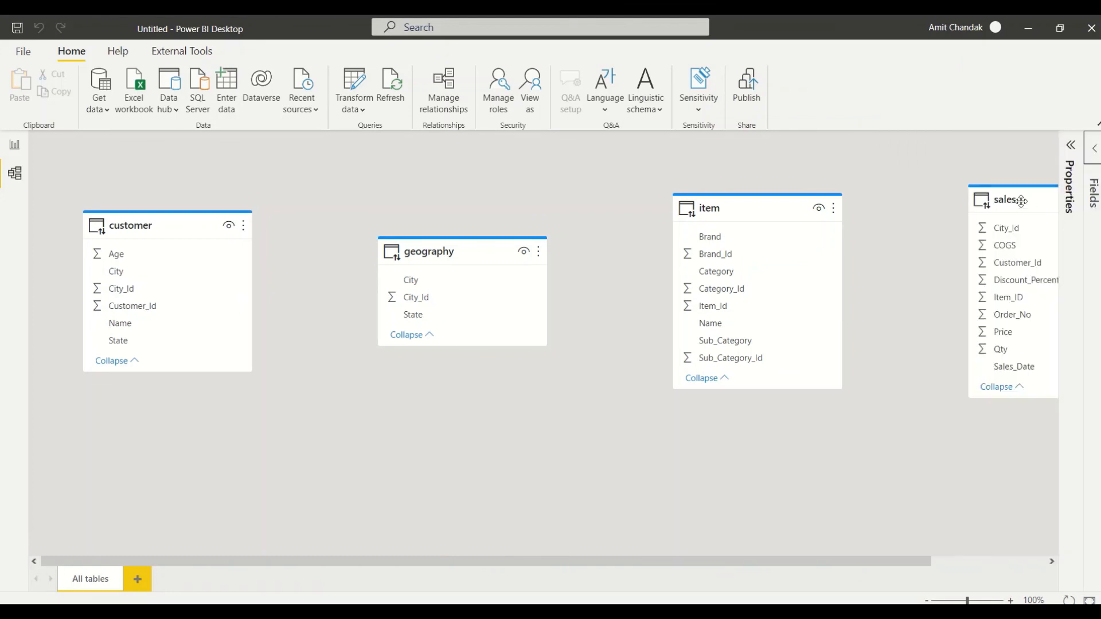
left_click_drag(1017, 202, 315, 238)
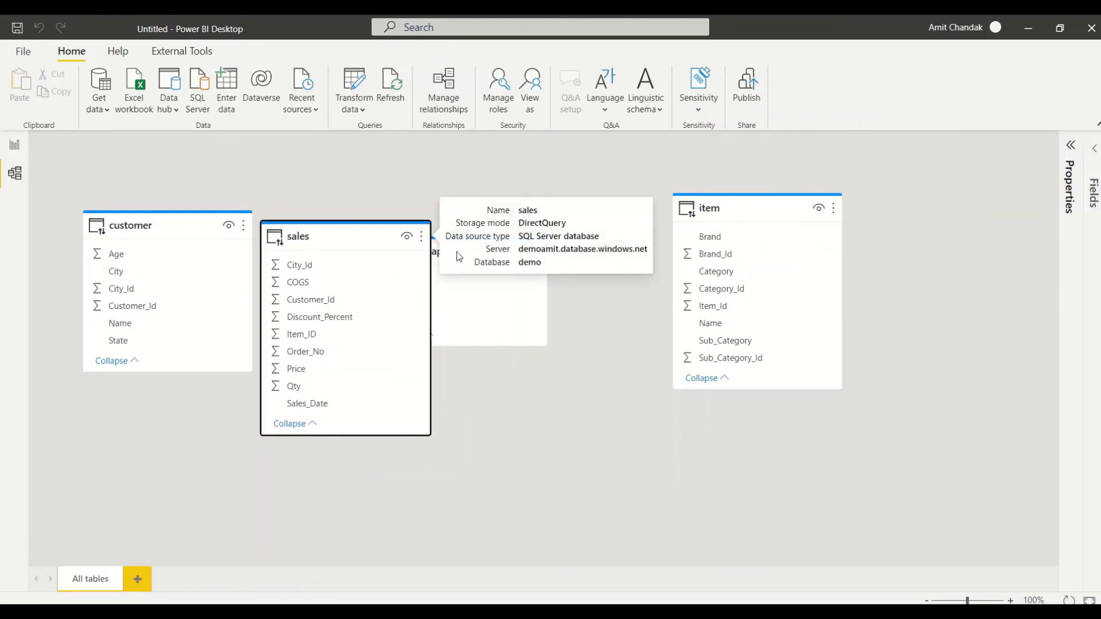
left_click_drag(480, 277, 555, 398)
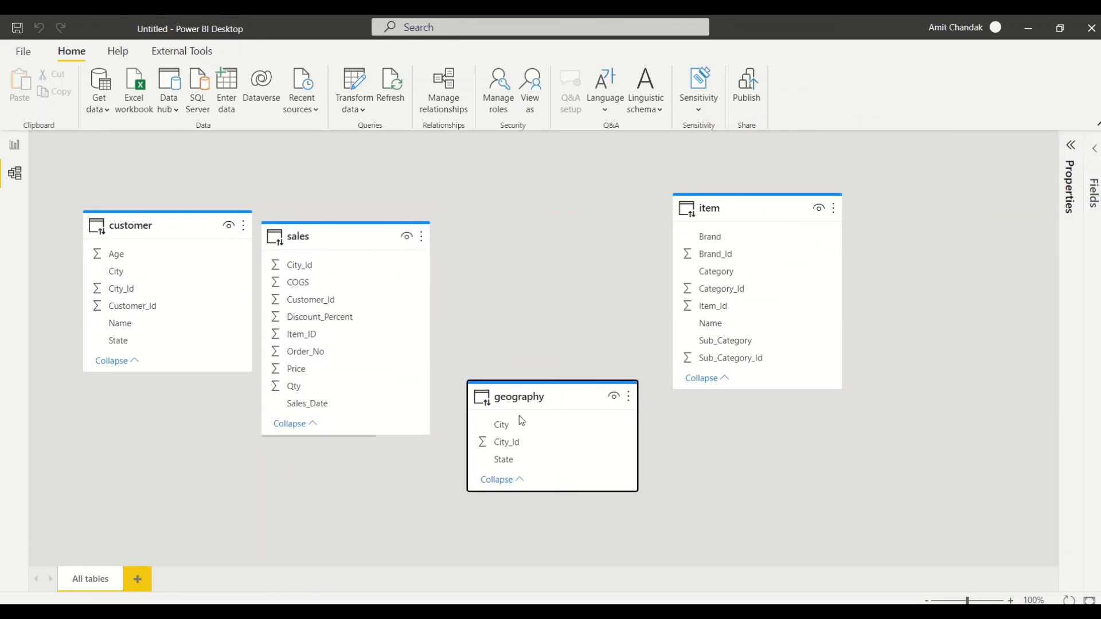
- Create an active one-to-many relationship from City_Id in geography to City_Id in sales, with single cross-filter direction
left_click_drag(513, 451, 317, 262)
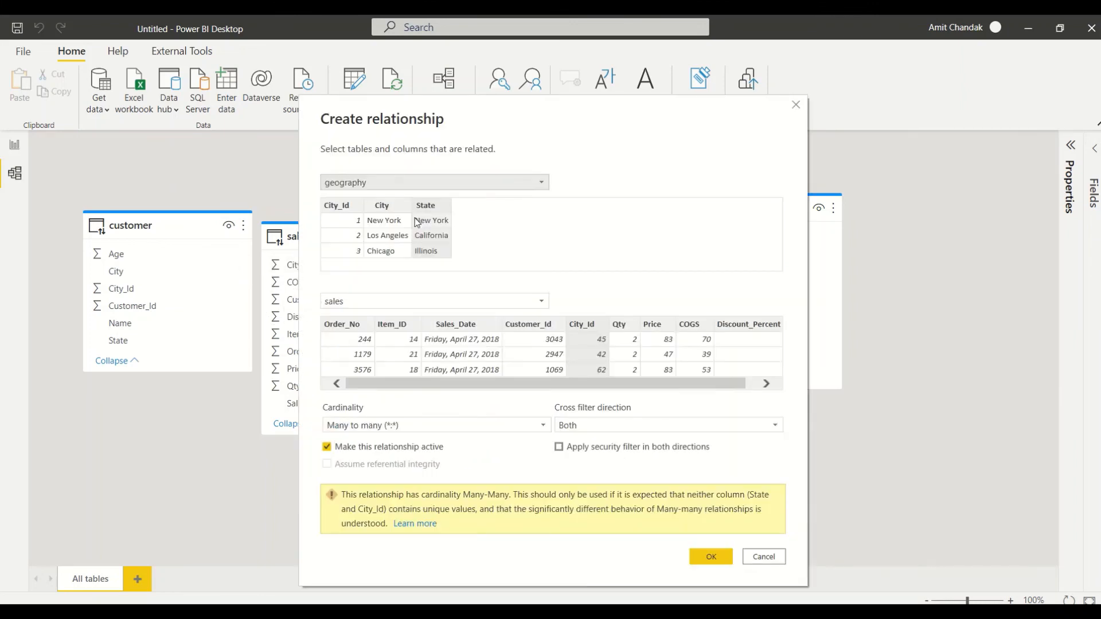
left_click(337, 206)
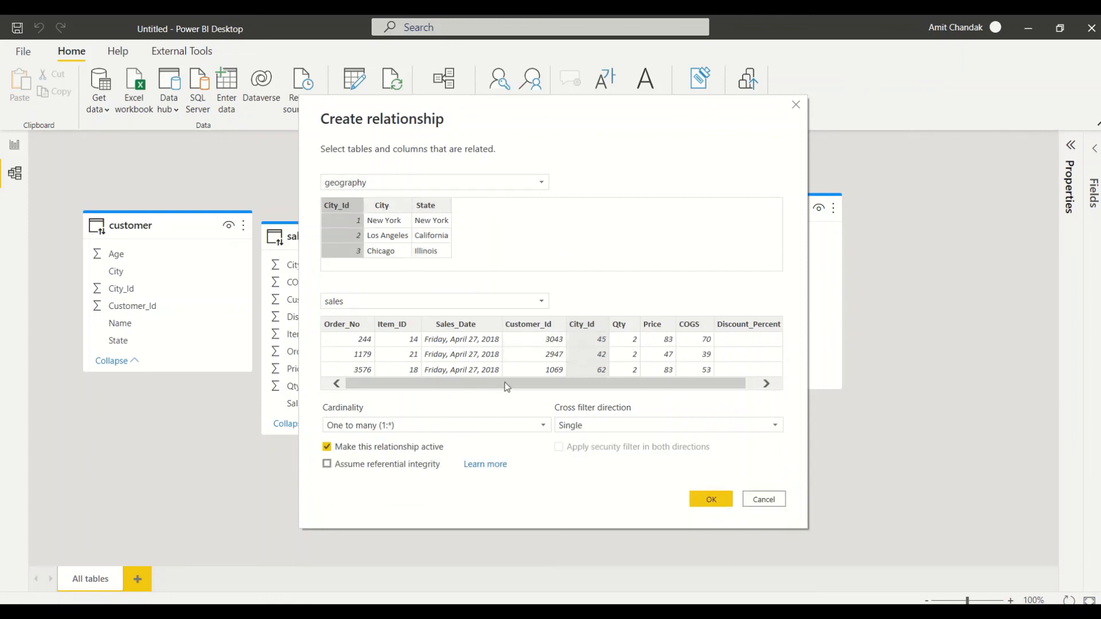
left_click(717, 500)
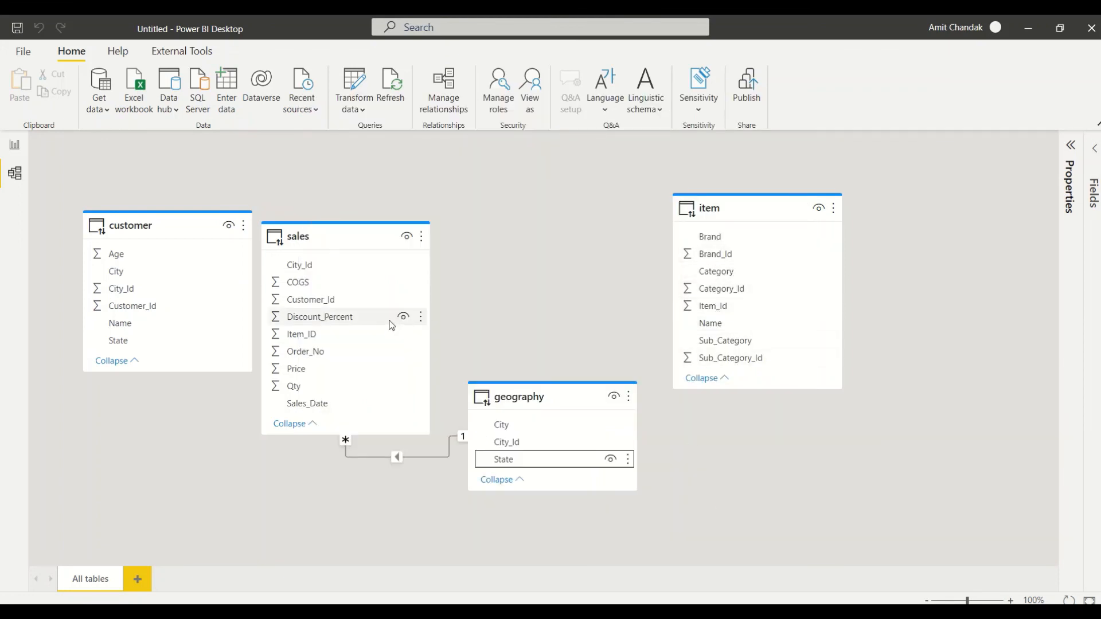
- Relate Item_ID in sales to Item_Id in item, and Customer_Id in customer to Customer_Id in sales
left_click_drag(329, 343, 712, 306)
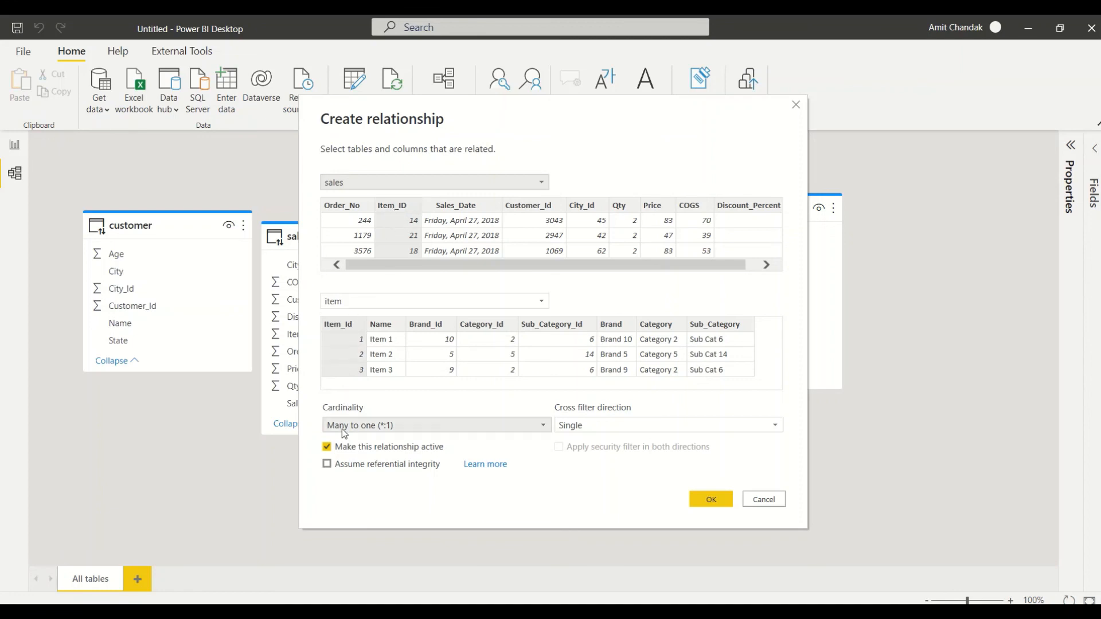
left_click(710, 504)
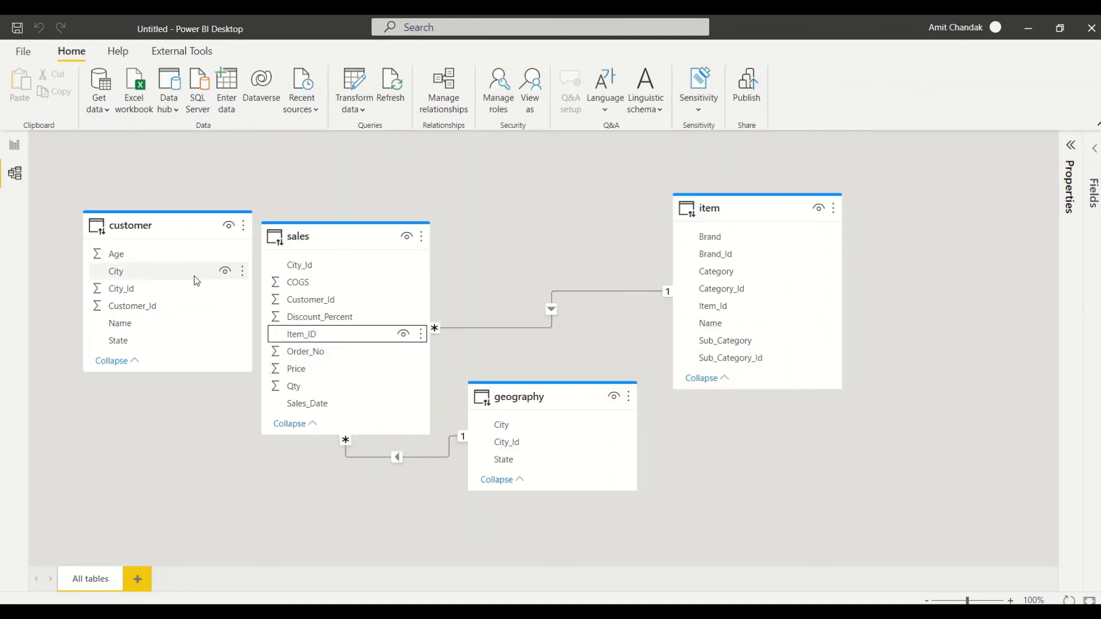
left_click_drag(161, 306, 321, 299)
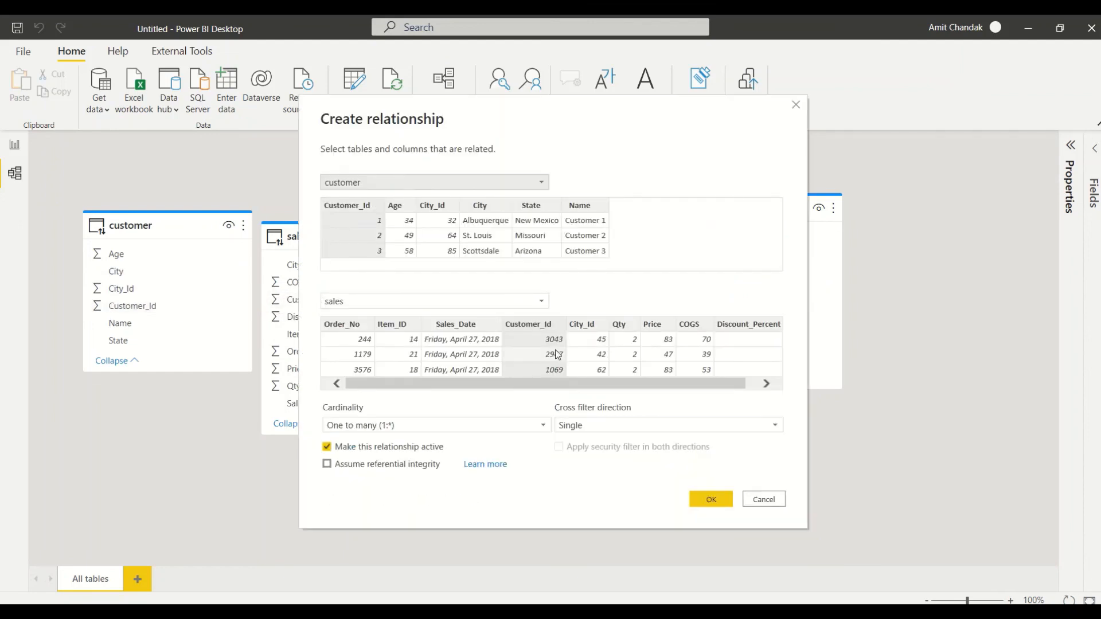
left_click(709, 499)
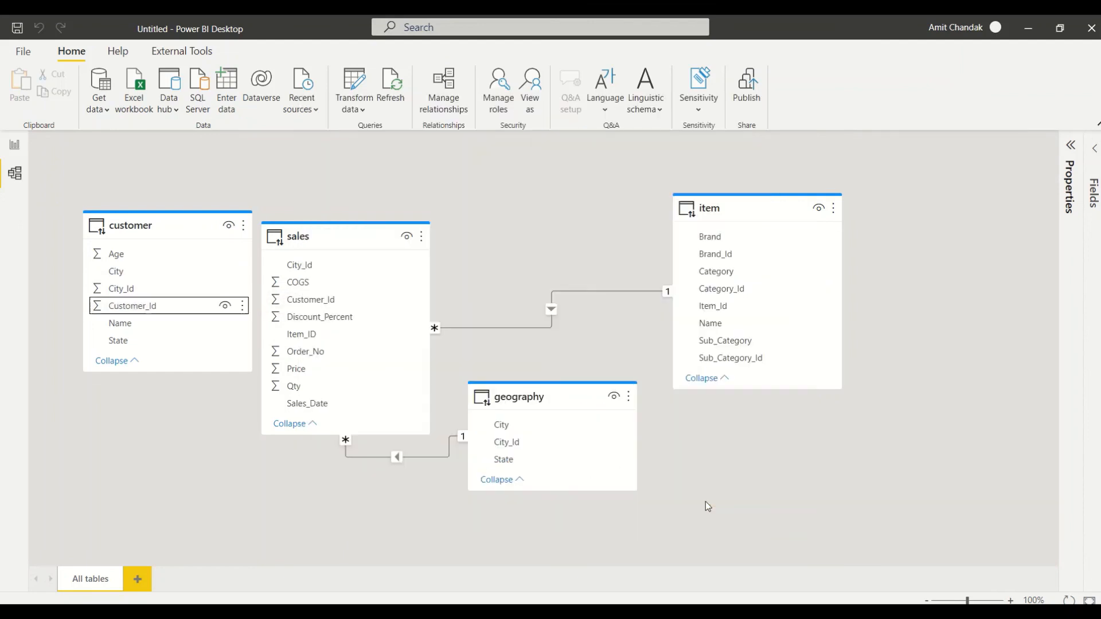
- On the report page, build a table visual from item Brand and sales Qty, then reposition and enlarge it to show every brand
left_click(15, 147)
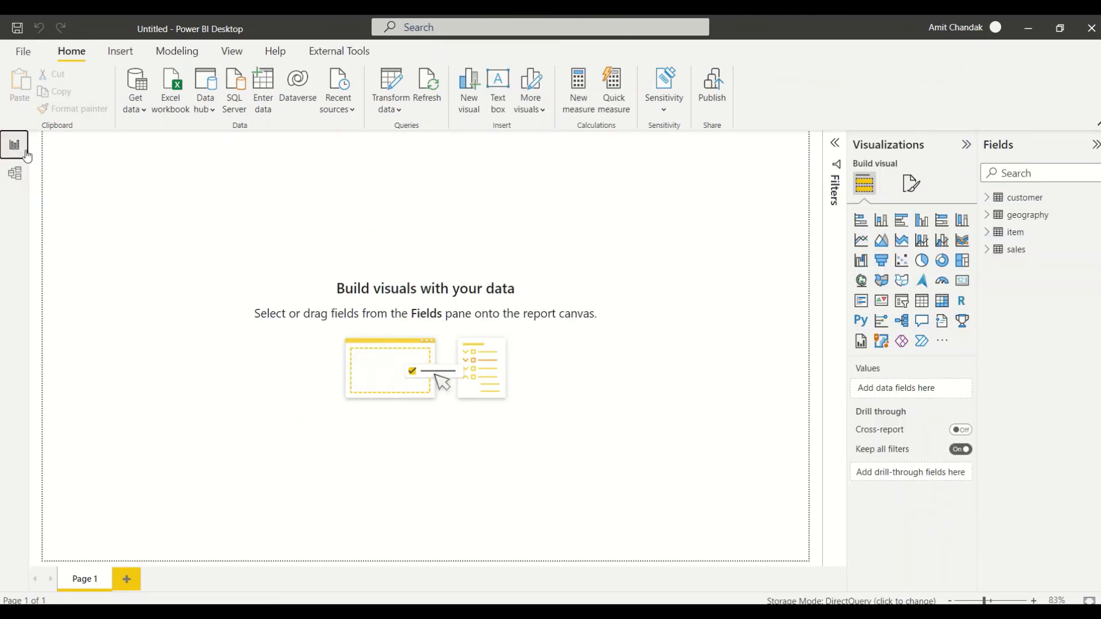
left_click(1005, 237)
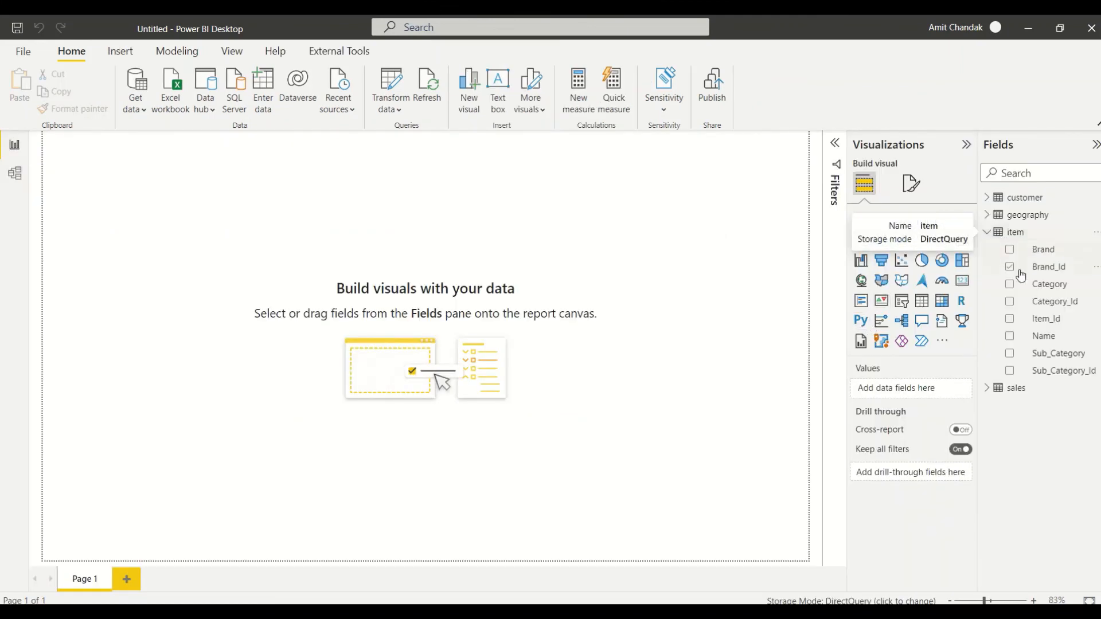
left_click_drag(214, 225, 216, 226)
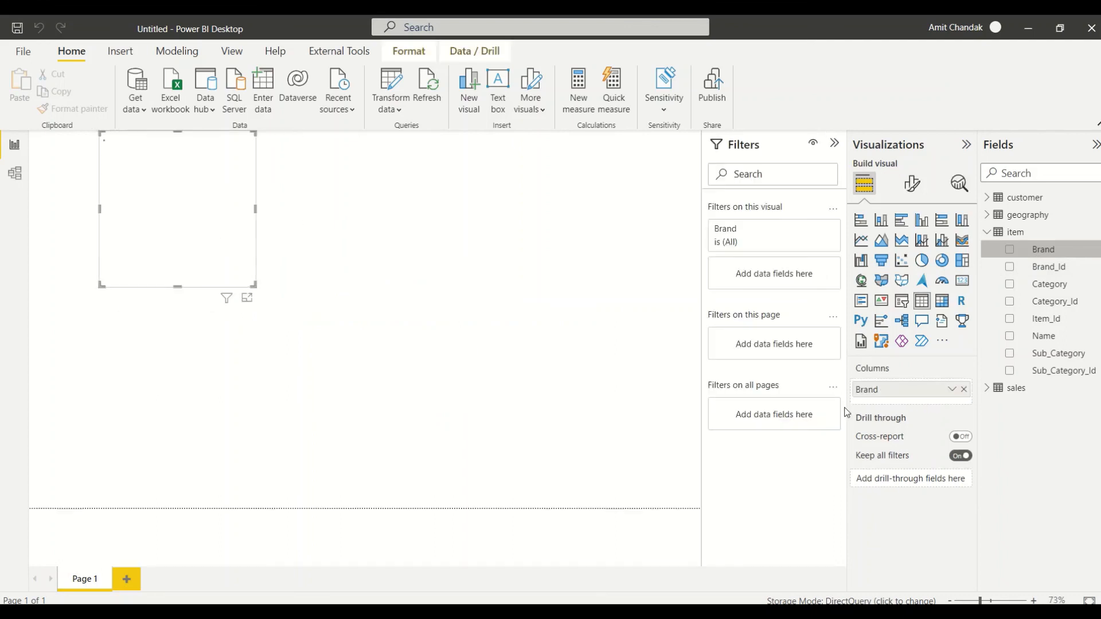
left_click(988, 389)
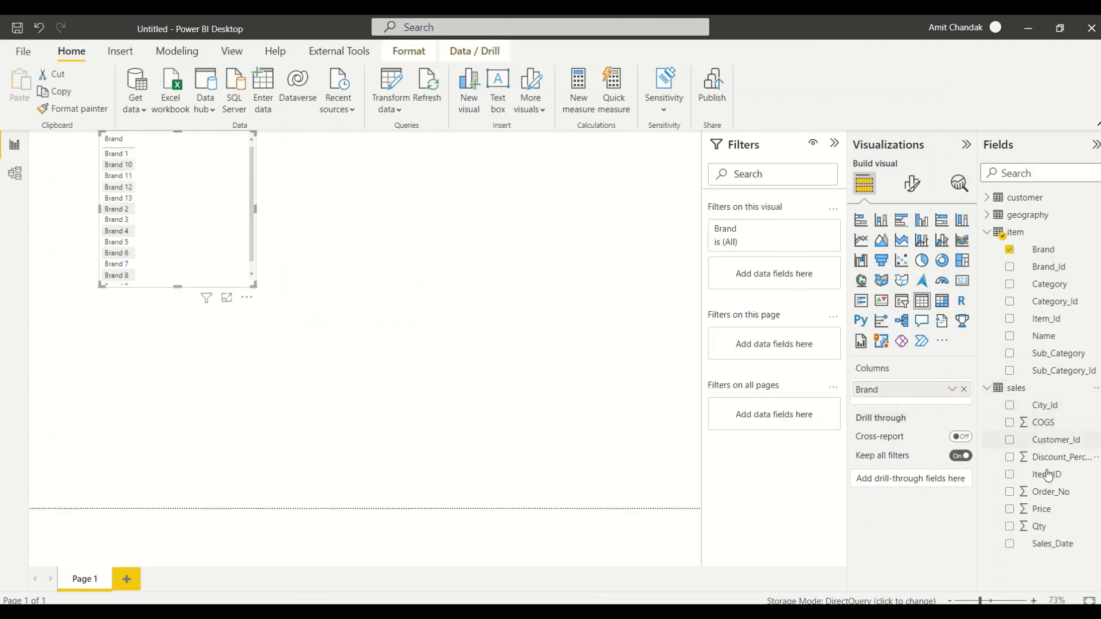
left_click_drag(1039, 527, 165, 218)
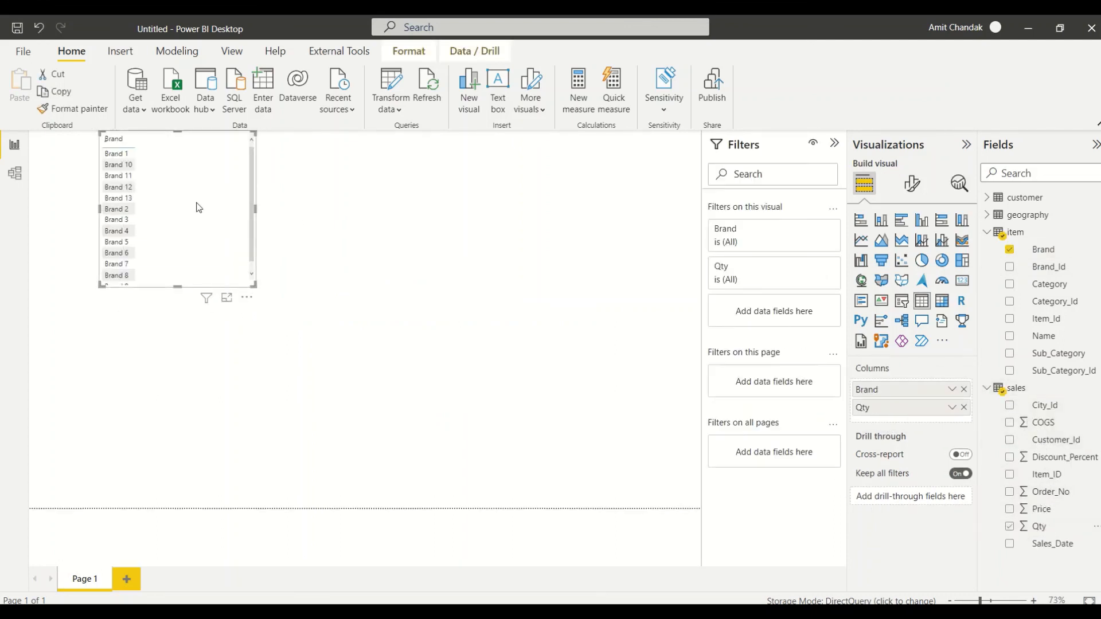
left_click_drag(246, 274, 307, 431)
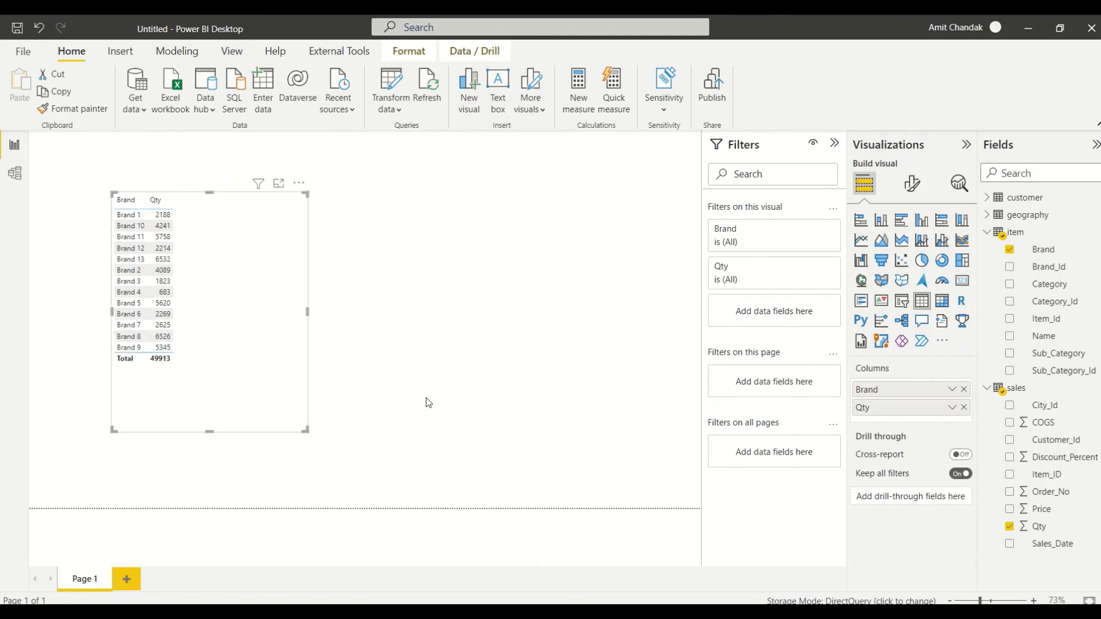